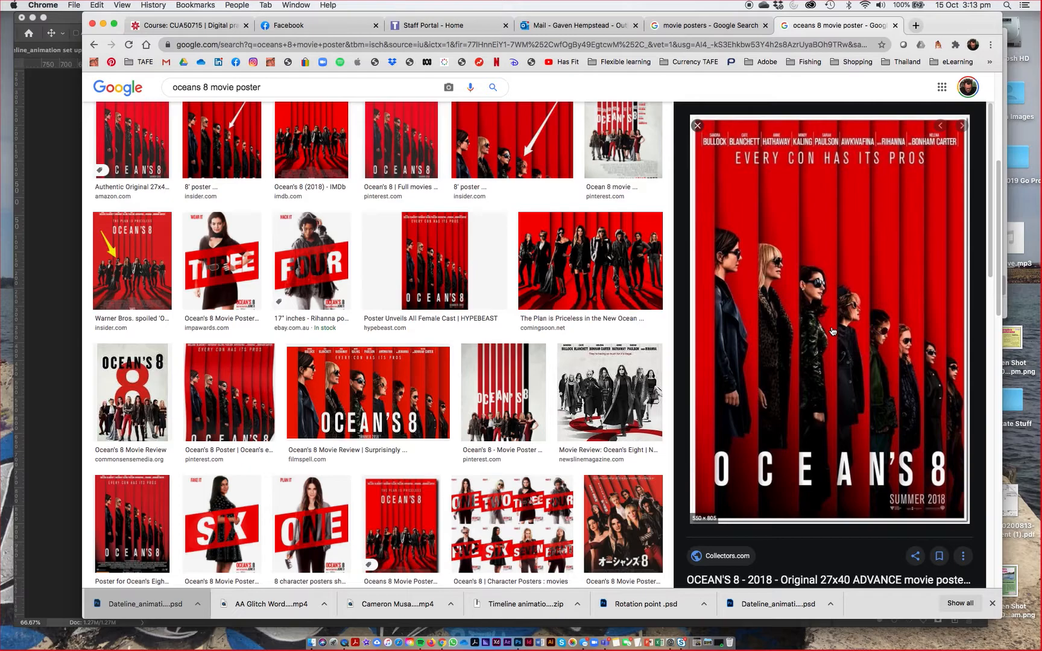
Copy the previewed Ocean's 8 poster image from the search results and switch to Photoshop
right_click(812, 269)
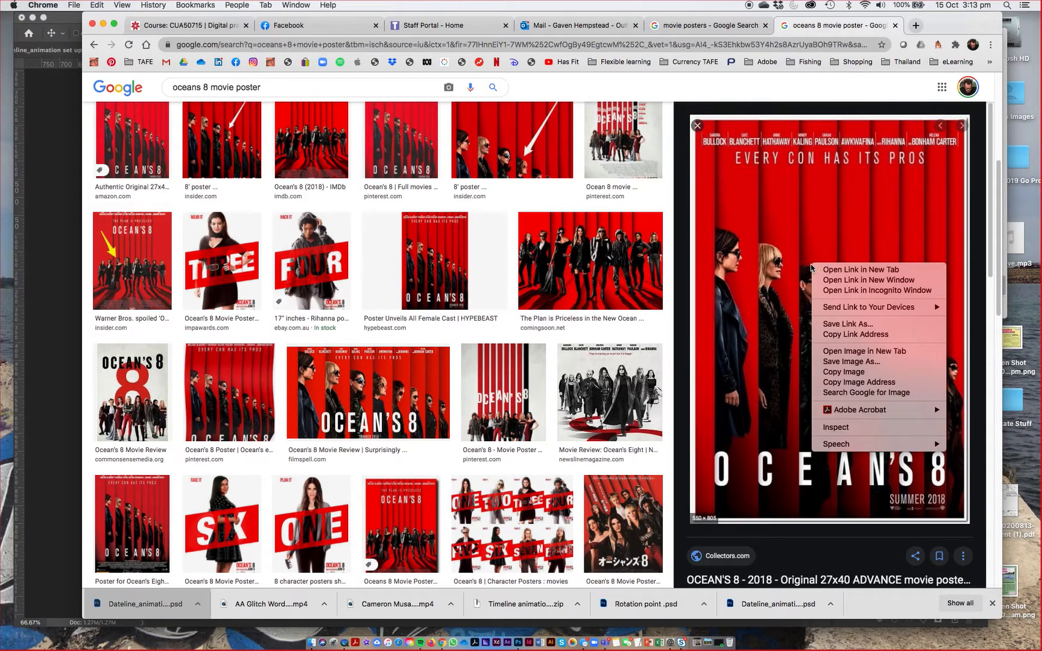
left_click(852, 375)
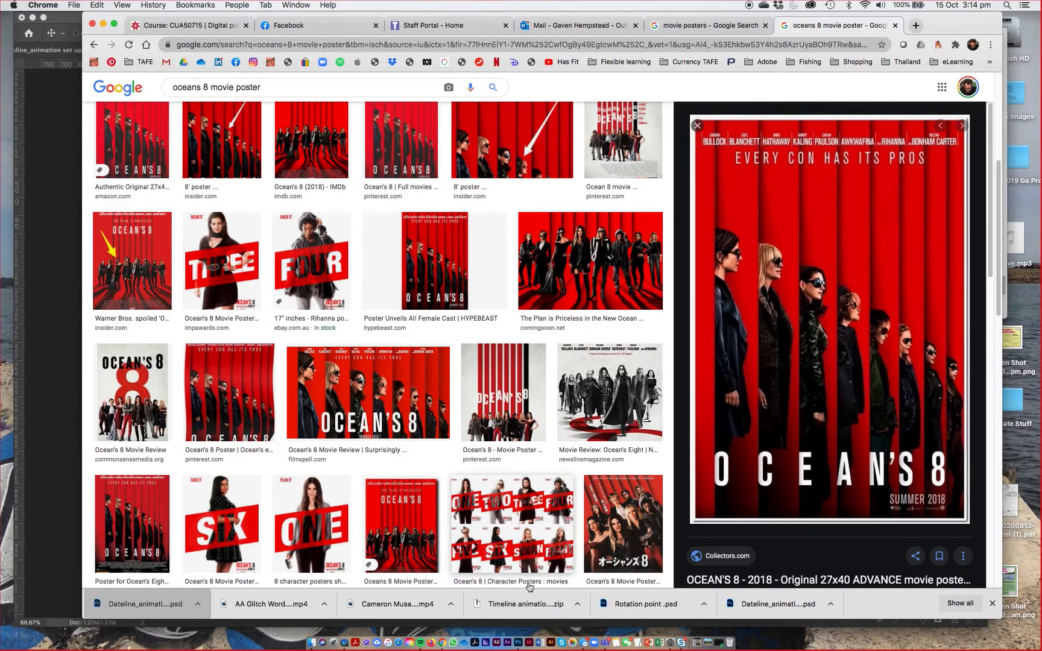
left_click(518, 643)
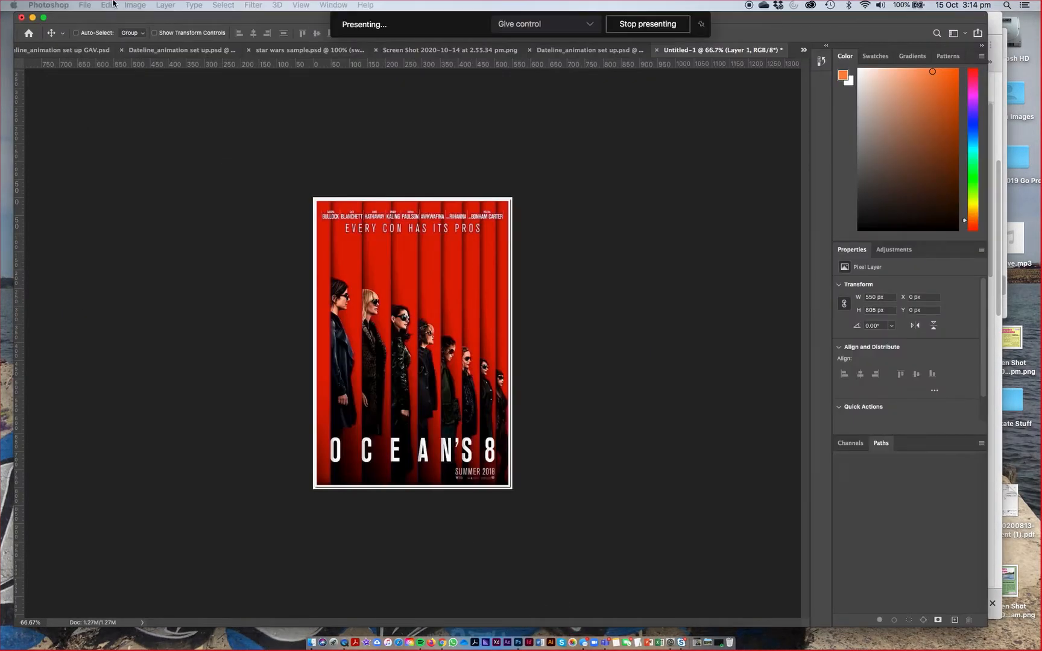
Create a new 550 × 805 px document at 72 pixels/inch and paste the copied poster into it
left_click(88, 5)
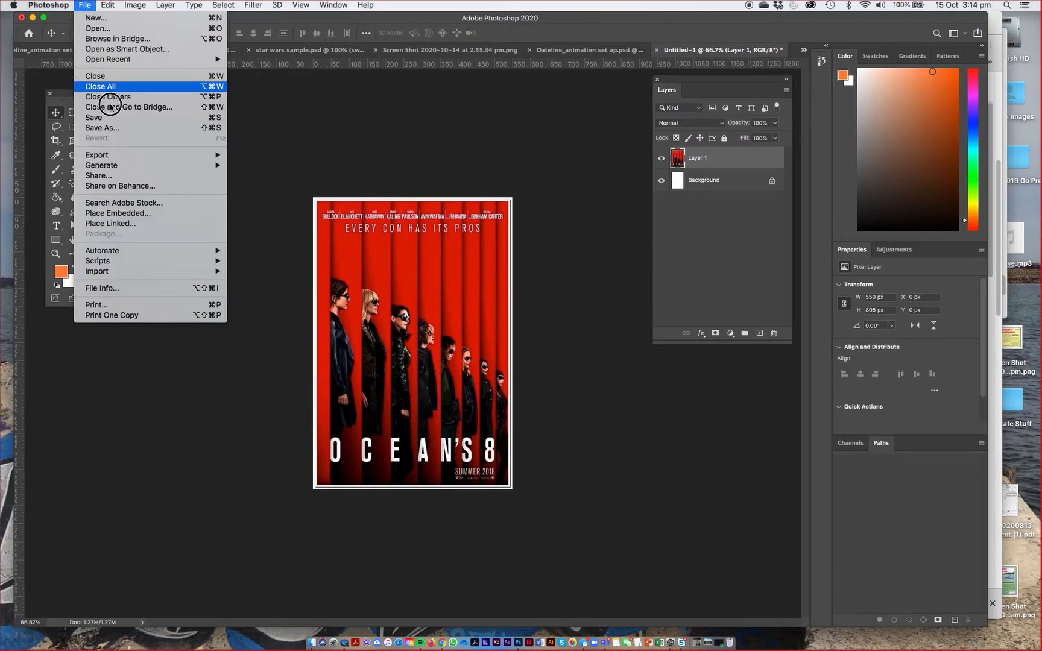
left_click(86, 6)
key("super+n")
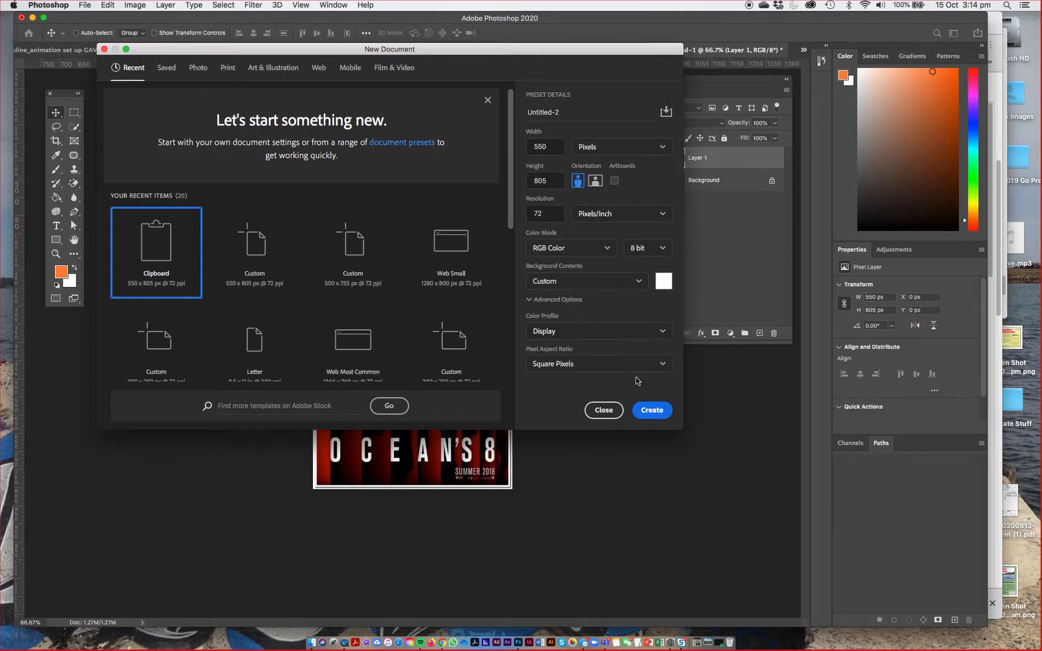
left_click(653, 410)
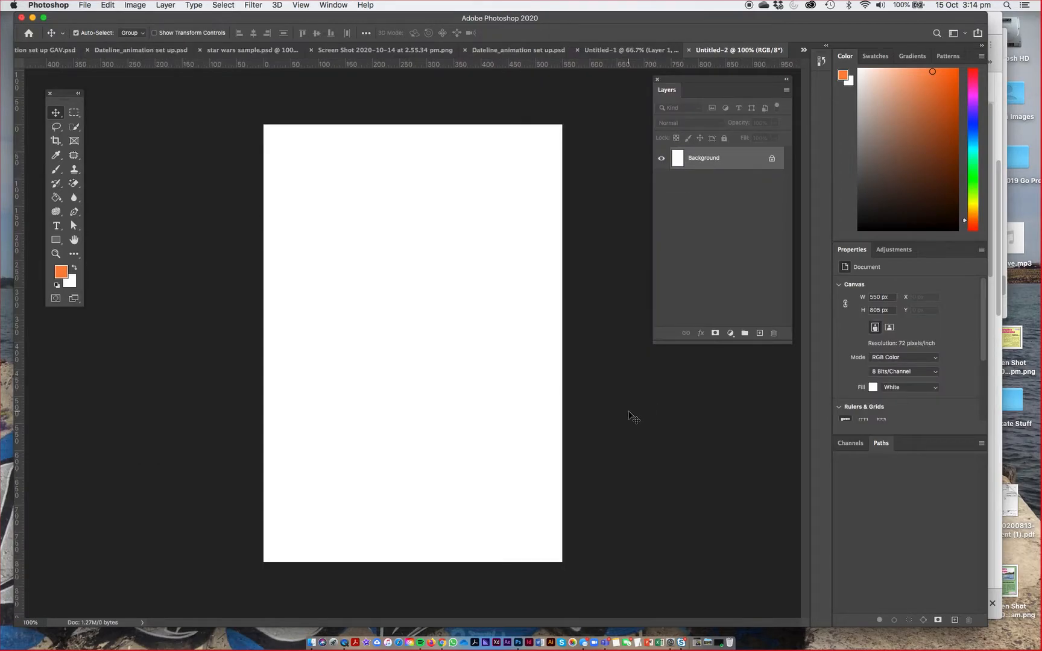
key("super+v")
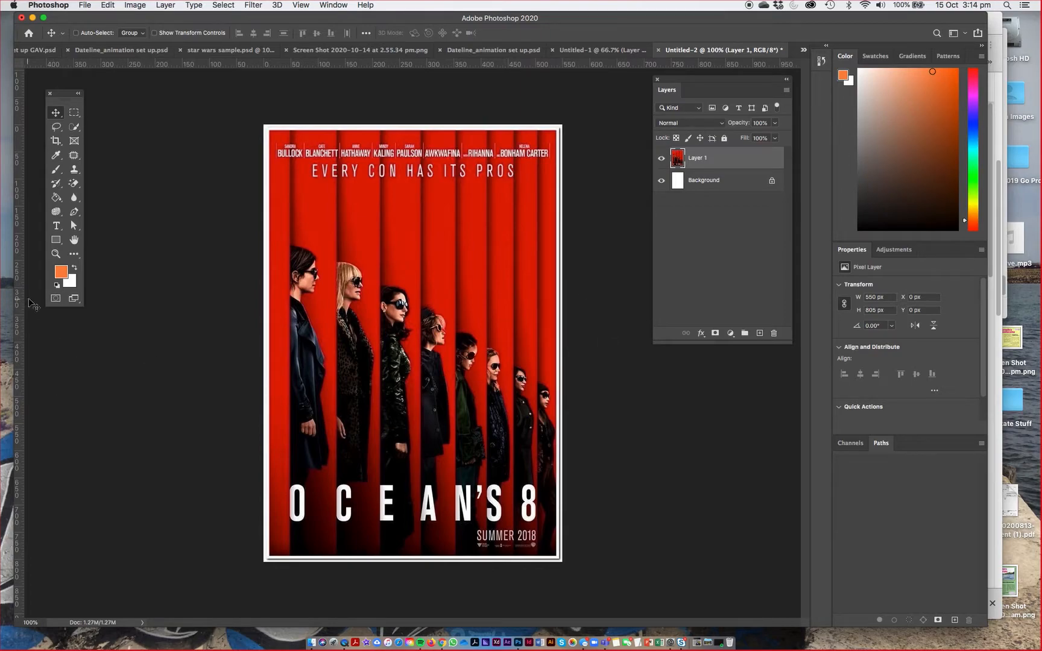
Duplicate the pasted poster layer, and lock and hide the original Layer 1 as a backup
key("super+Tab")
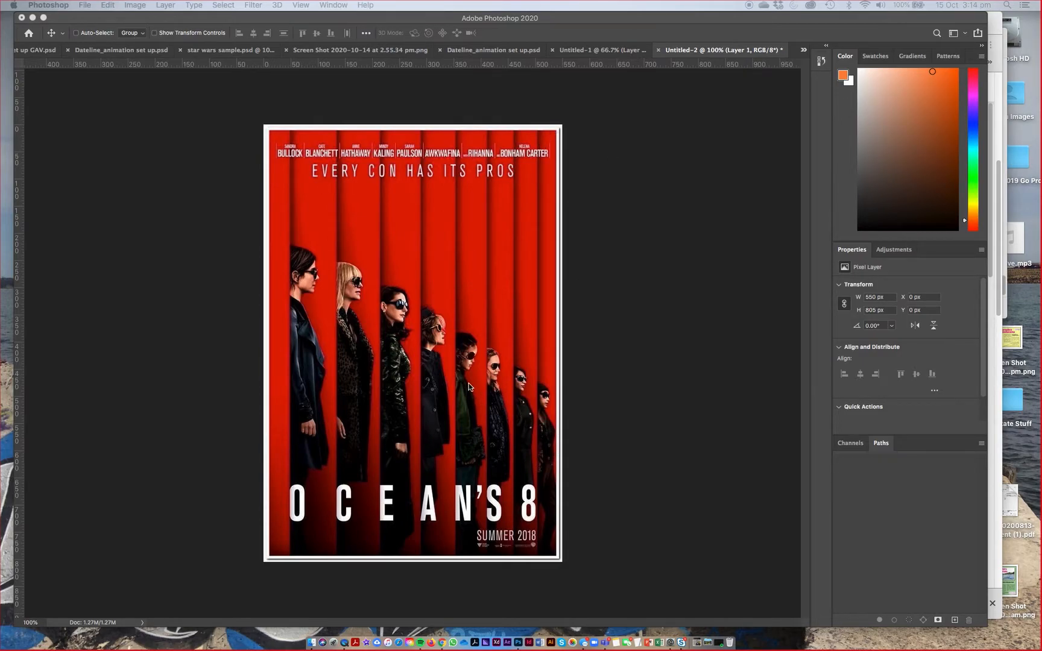
left_click(720, 224)
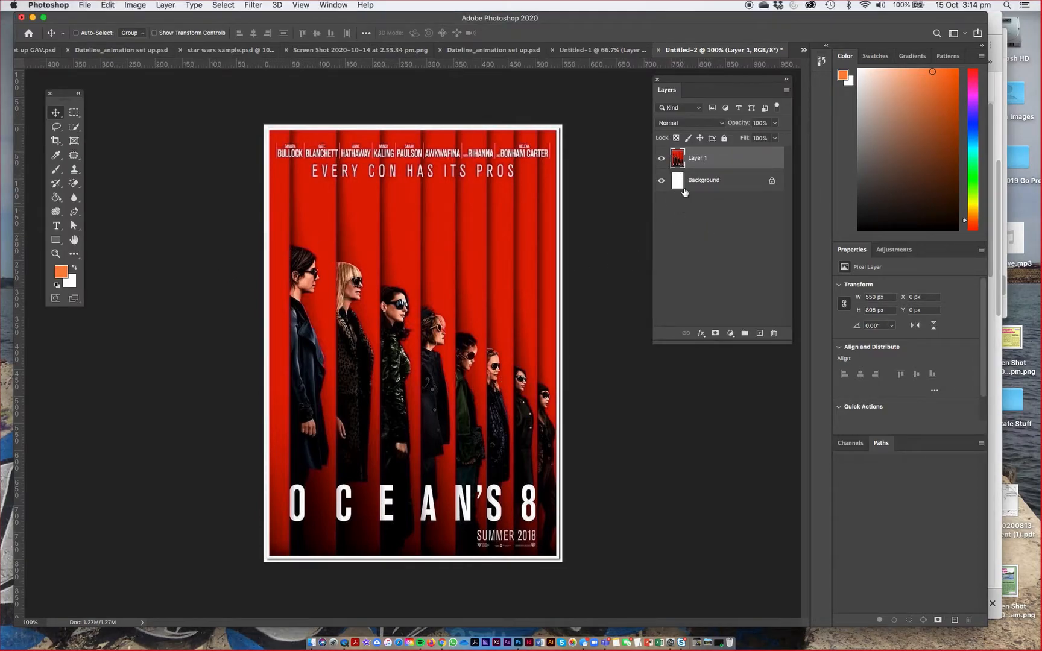
left_click_drag(699, 155, 761, 331)
left_click(760, 183)
left_click(724, 138)
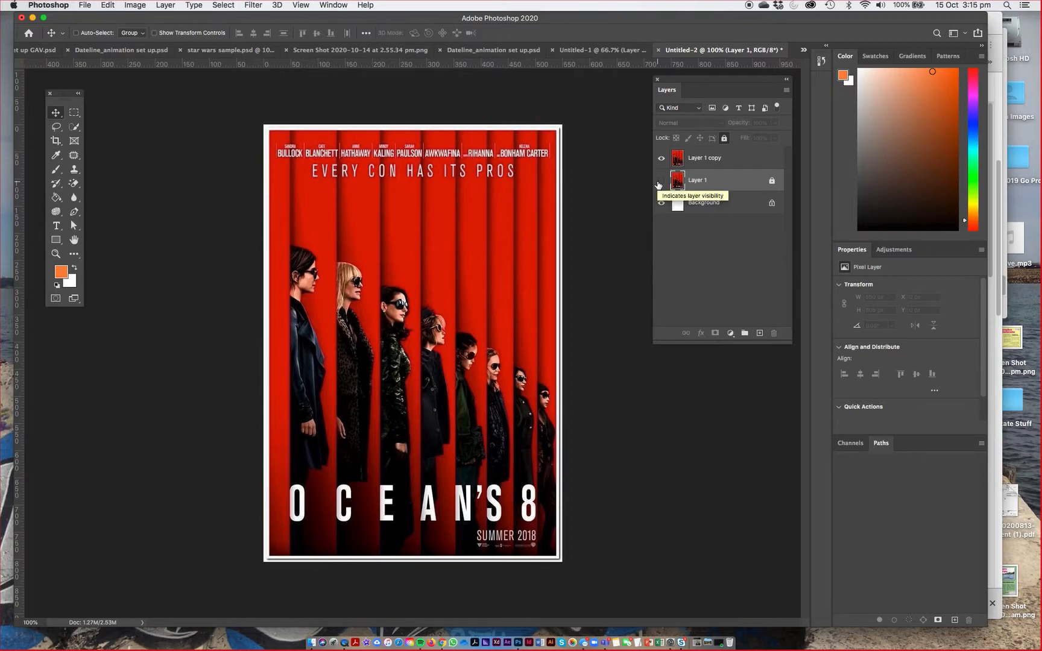
left_click(660, 182)
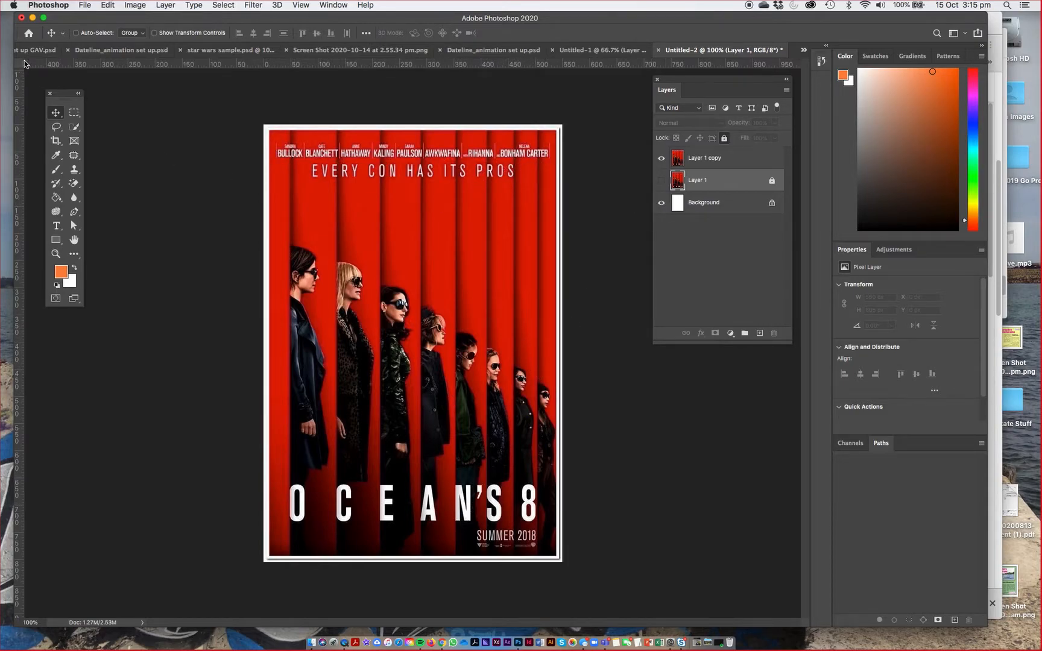
Select the OCEAN'S 8 title with a rectangular marquee about 465 × 73 px and copy it from Layer 1 copy to a new layer
left_click(73, 113)
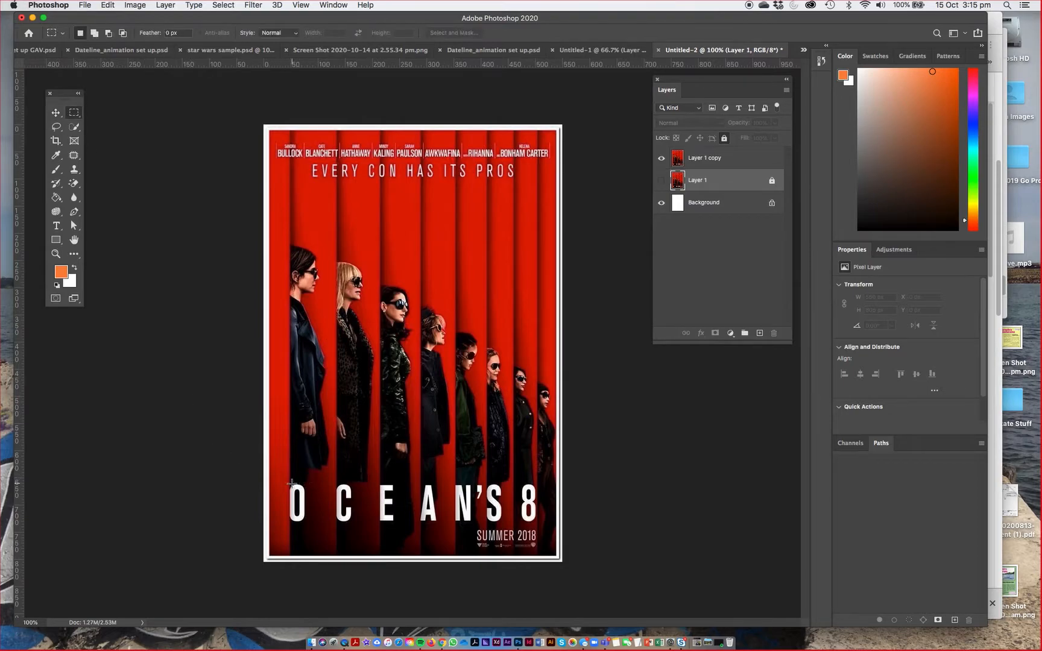
left_click_drag(290, 484, 540, 523)
left_click(700, 162)
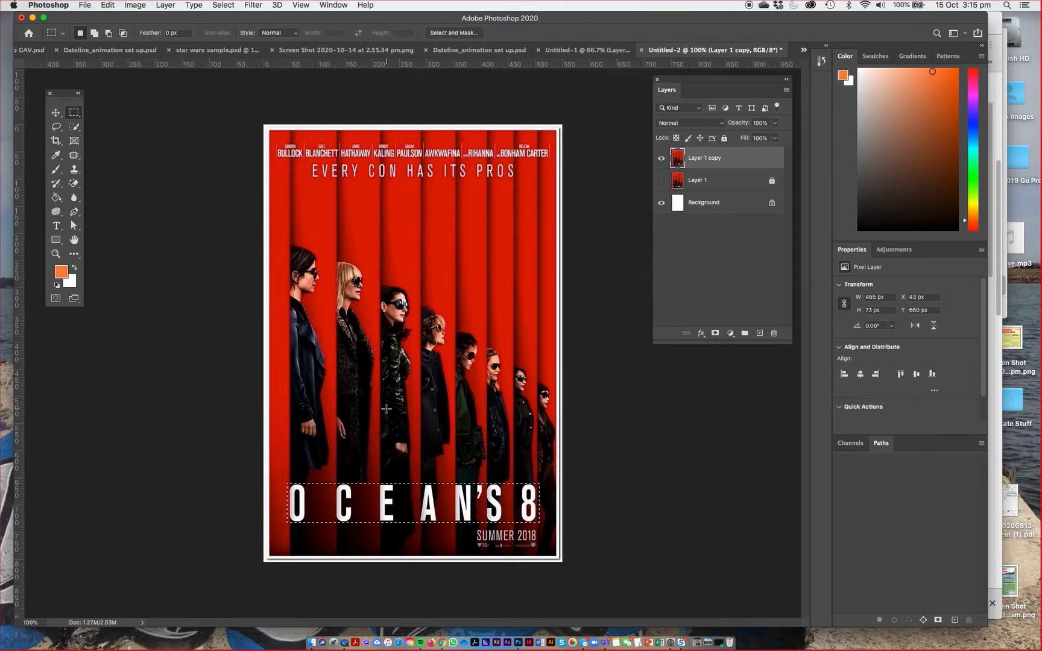
key("super+j")
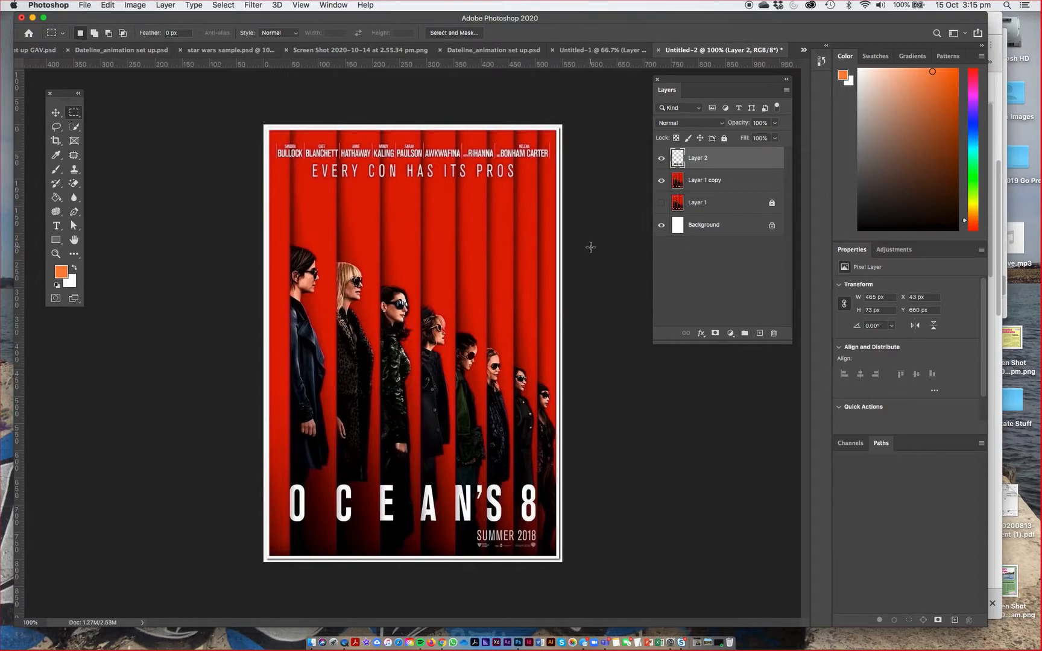
Check the extracted title with Layer 1 copy hidden, name its layer "title", and make Layer 1 copy visible and active again
left_click(661, 181)
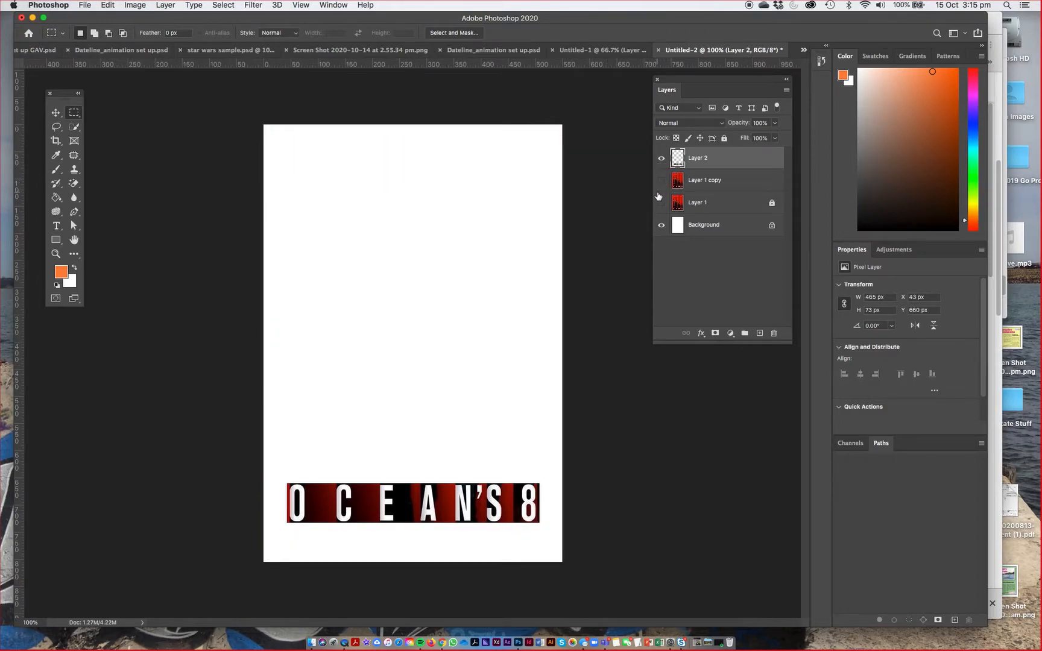
double_click(700, 158)
type("title")
left_click(661, 181)
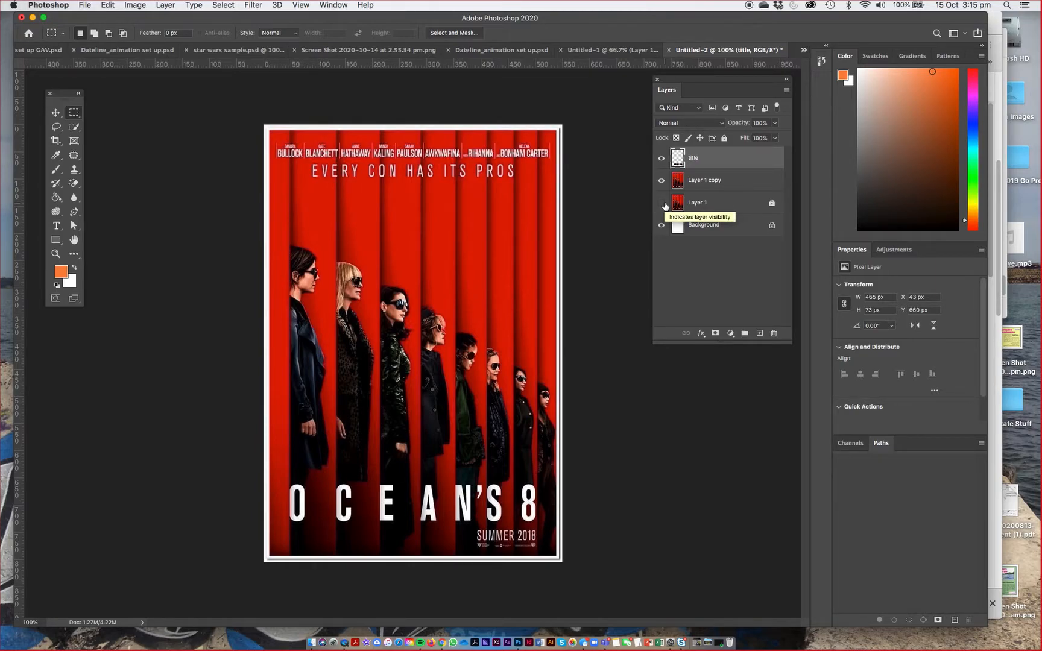
left_click(664, 206)
left_click(709, 182)
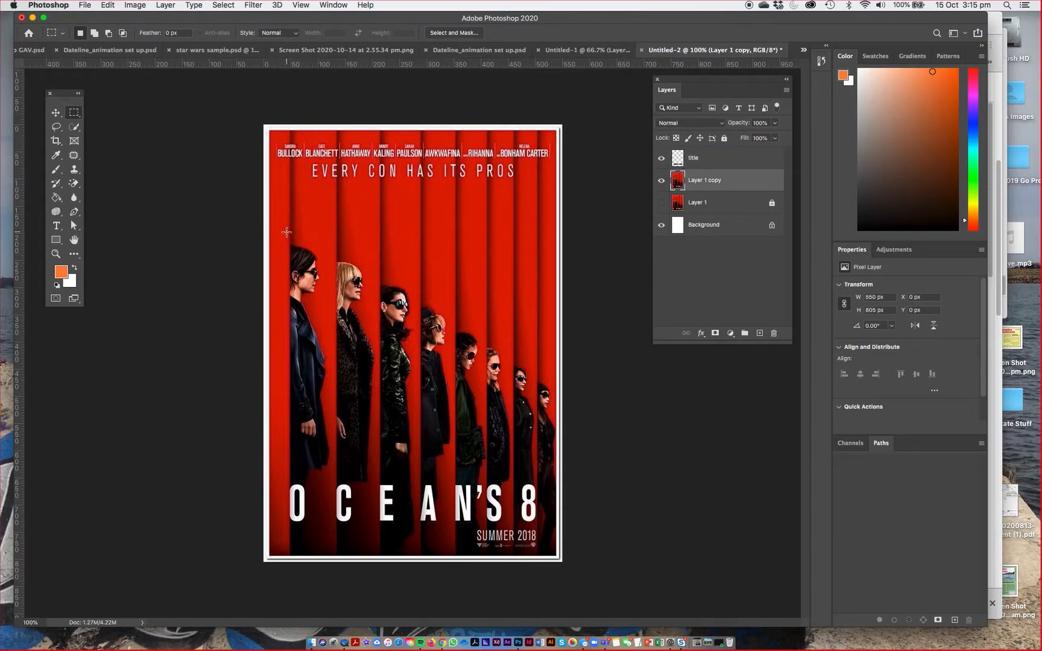
Try enlarging and widening a marquee selection of the first woman's head and torso, about 62 × 196 px, with Free Transform
left_click_drag(286, 237, 319, 344)
key("super+t")
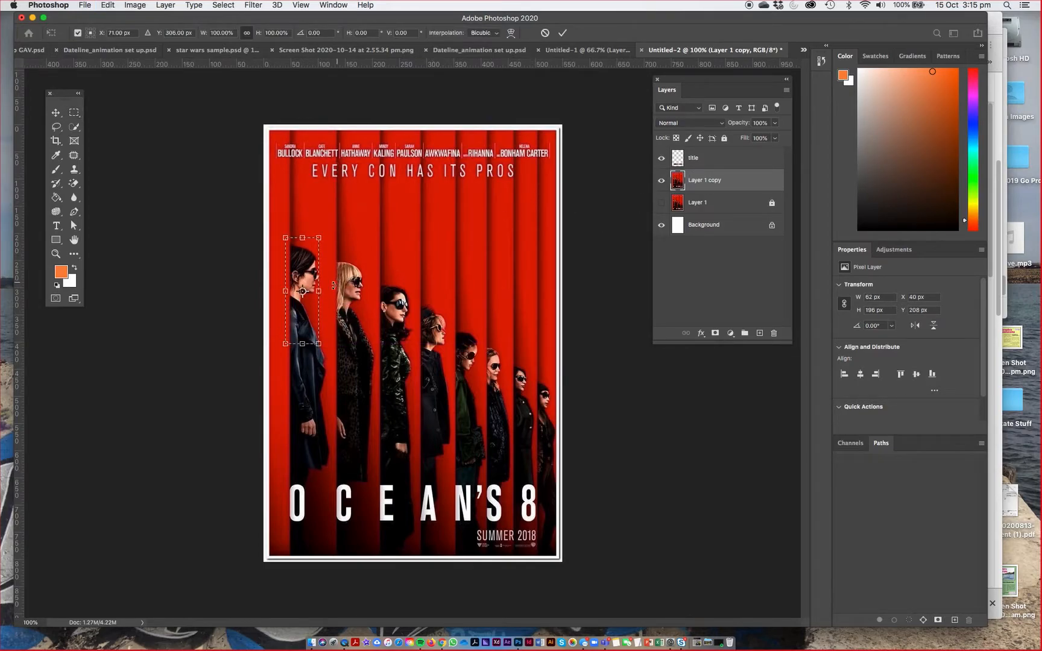
left_click_drag(319, 291, 430, 292)
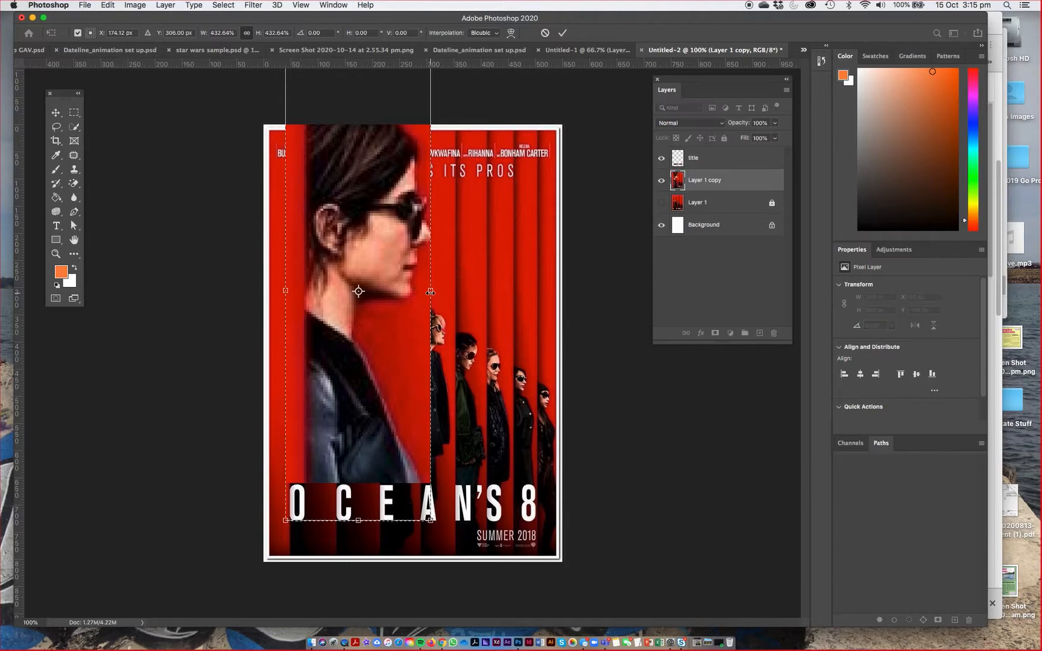
key("super+z")
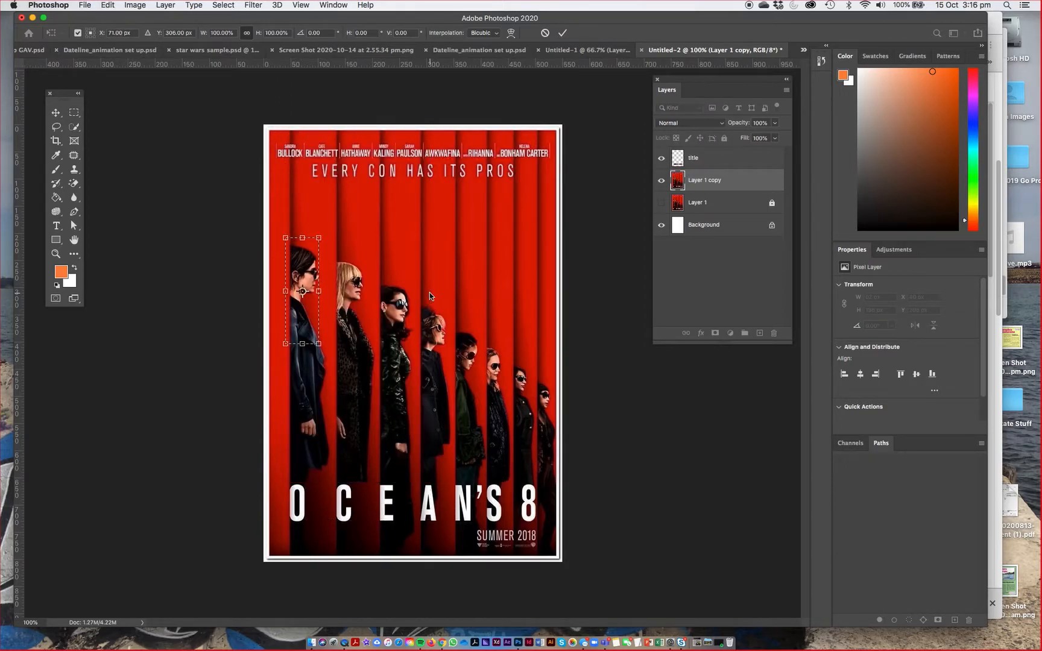
left_click_drag(318, 291, 551, 298)
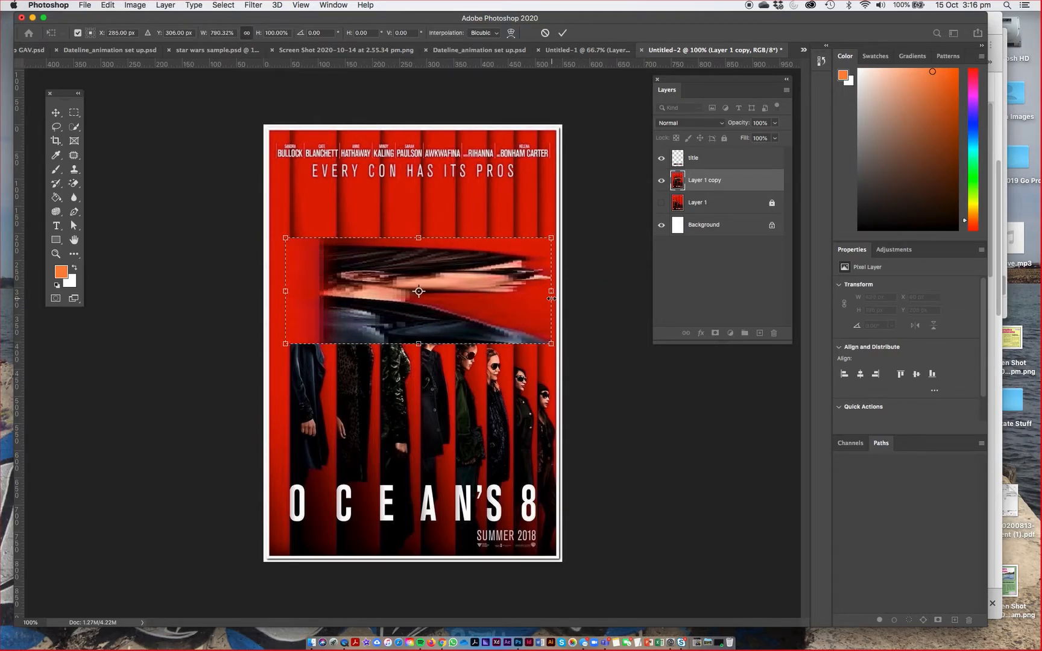
key("Escape")
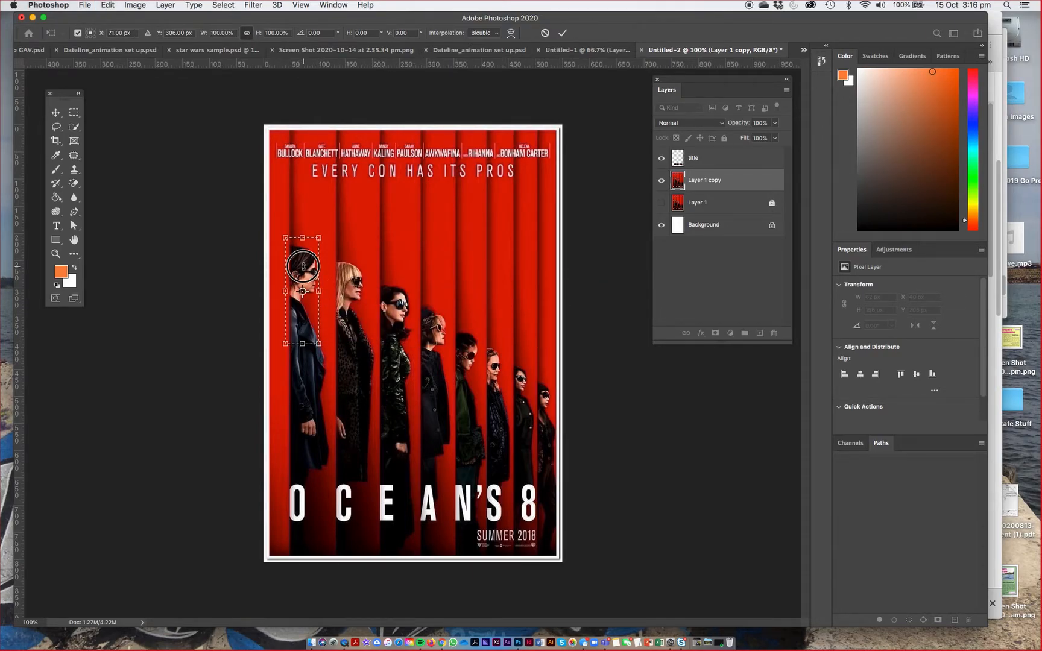
left_click(296, 226)
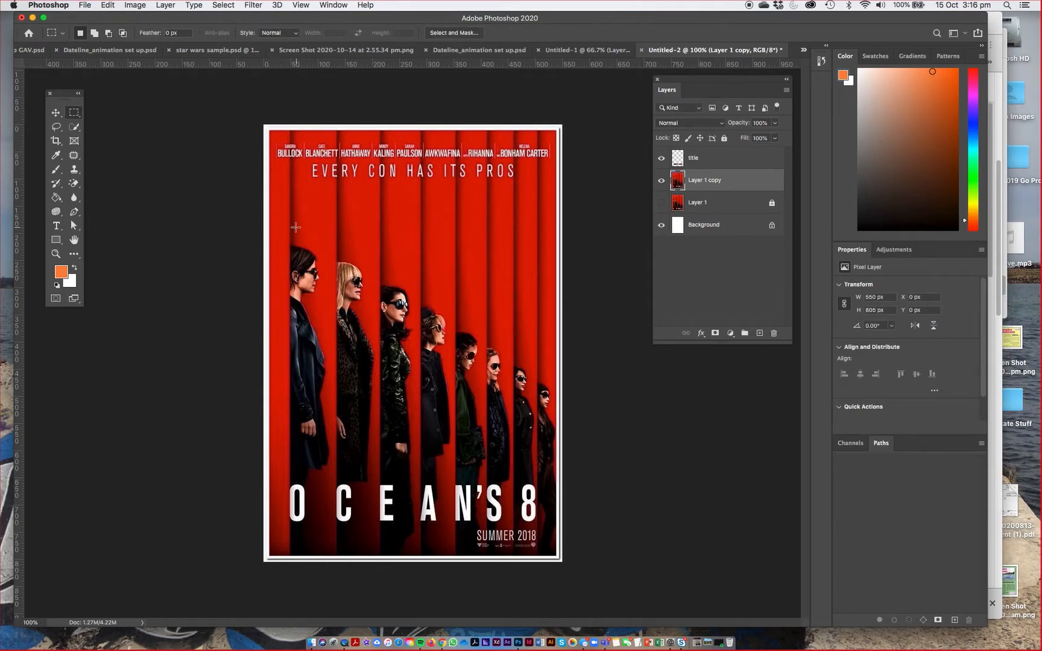
Stretch a thin strip of red background above the first woman, about 87 × 7 px, down over her to the poster's lower edge
left_click_drag(286, 227, 333, 230)
key("ctrl+t")
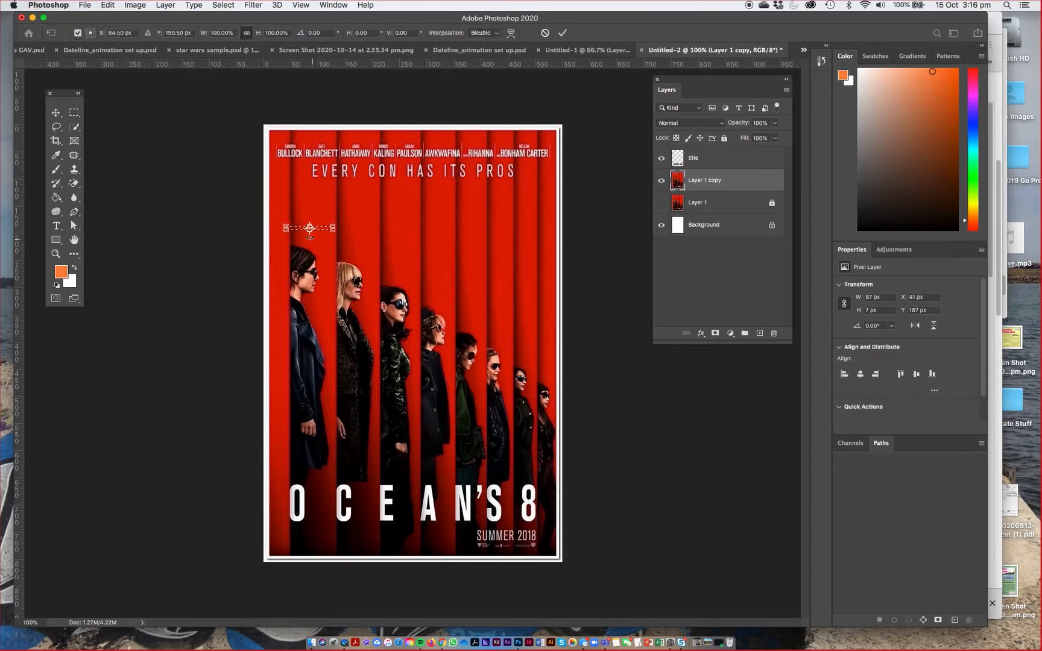
left_click_drag(310, 230, 310, 556)
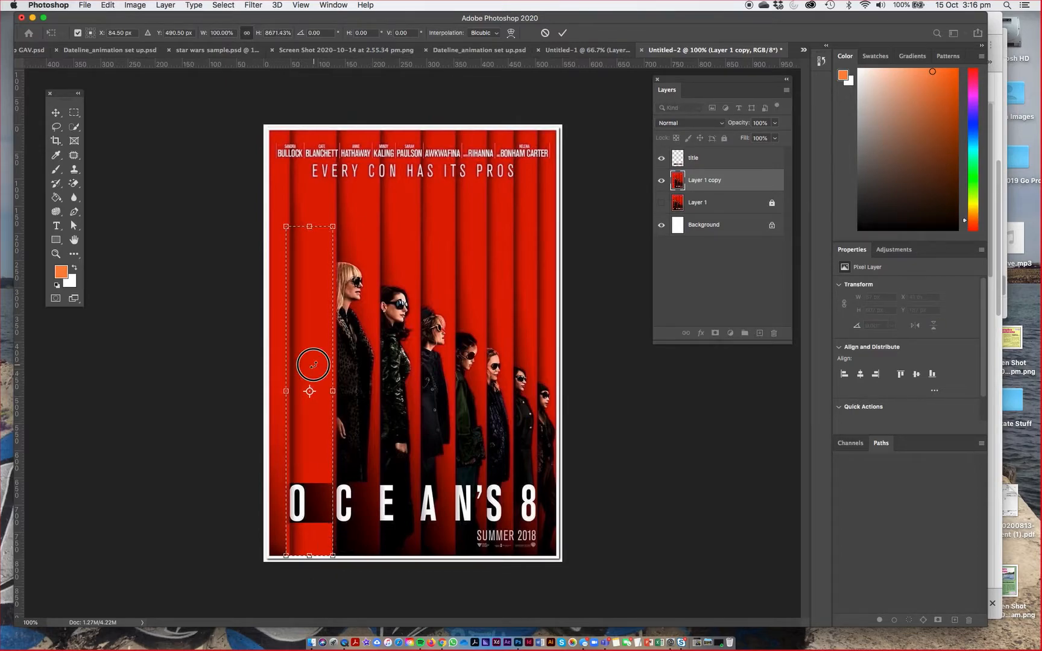
key("Return")
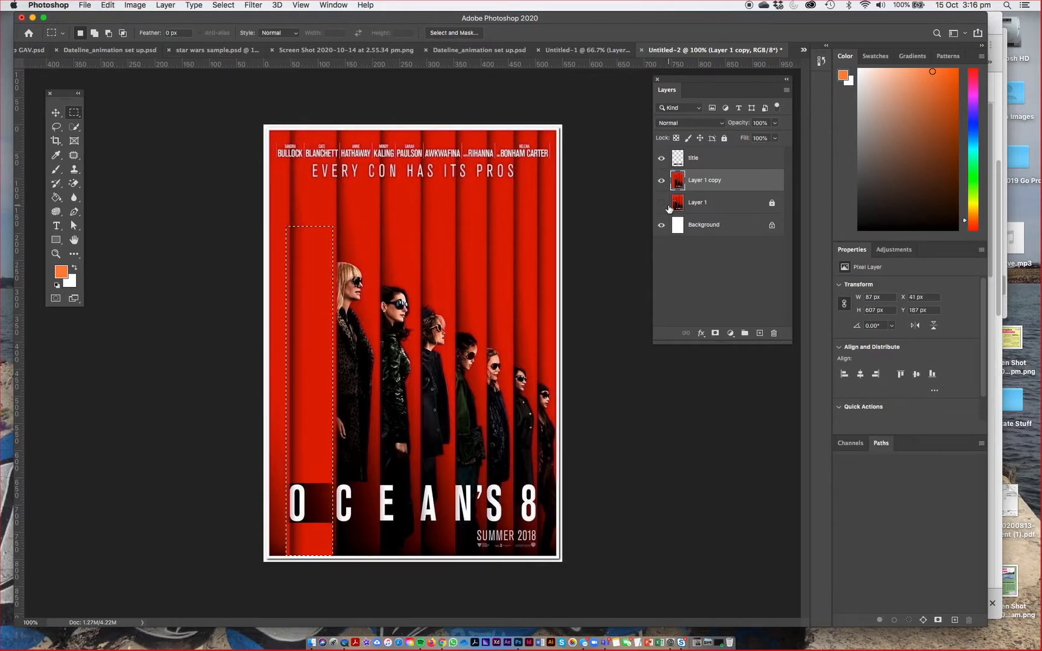
Undo the red strip stretch on Layer 1 copy and clear the selection
key("super+z")
key("super+z")
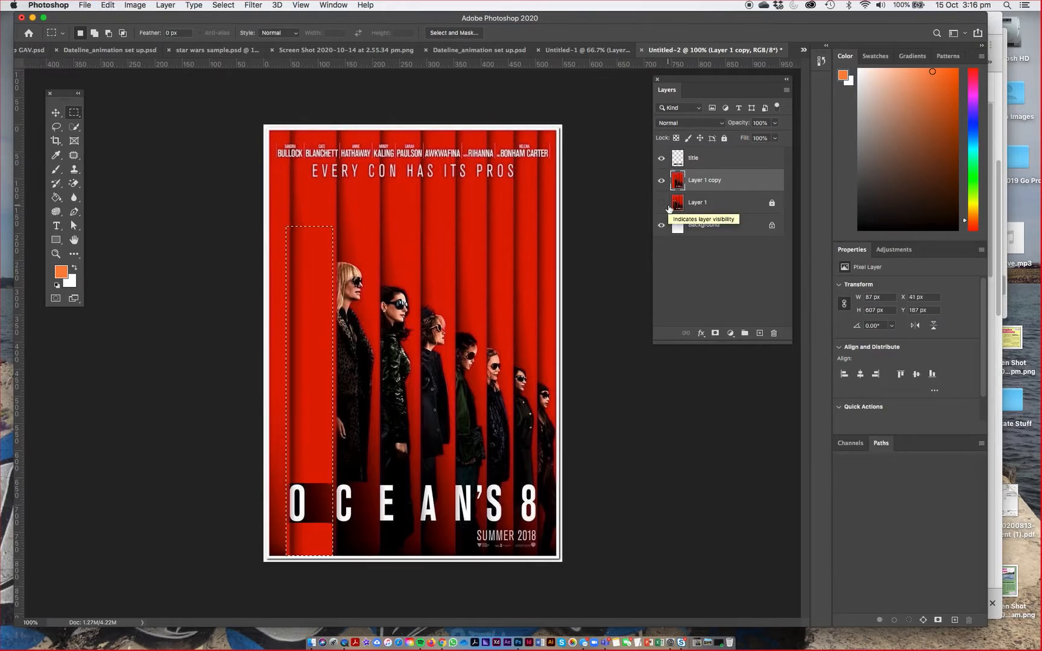
left_click(280, 215)
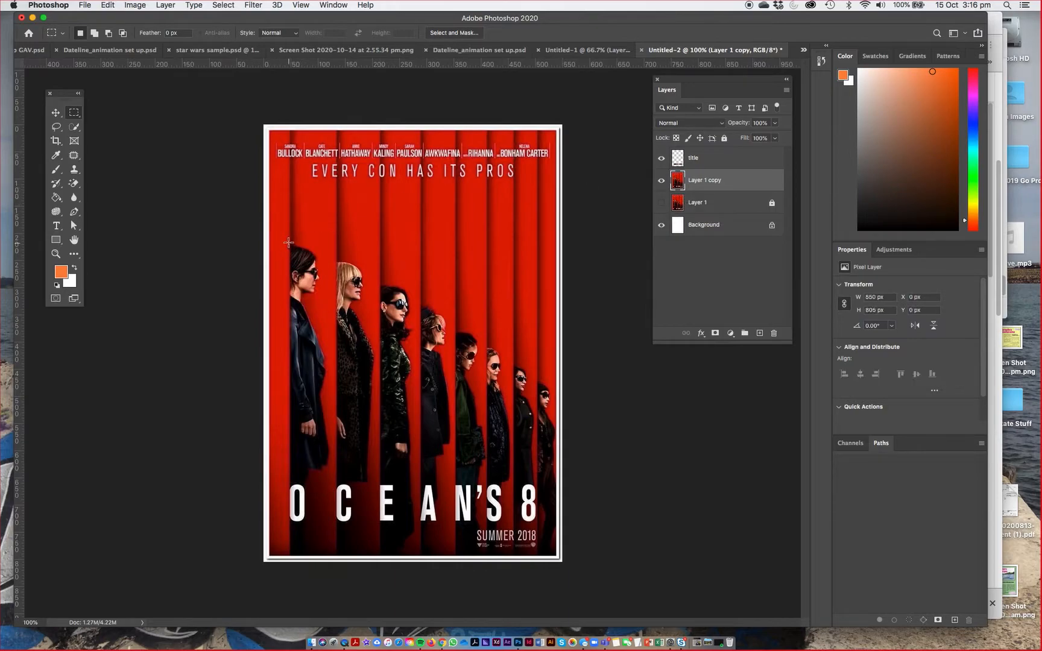
Copy the first woman with her red panel, about 88 × 578 px, to a new layer named "sandra" and check the cut-out
left_click_drag(285, 239, 338, 554)
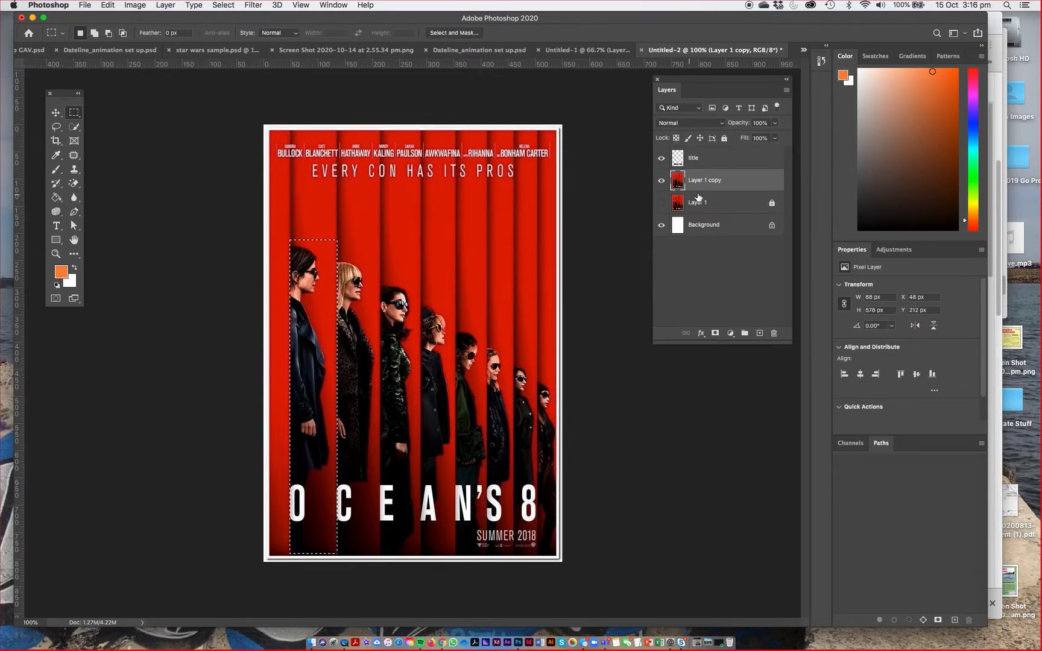
key("super+j")
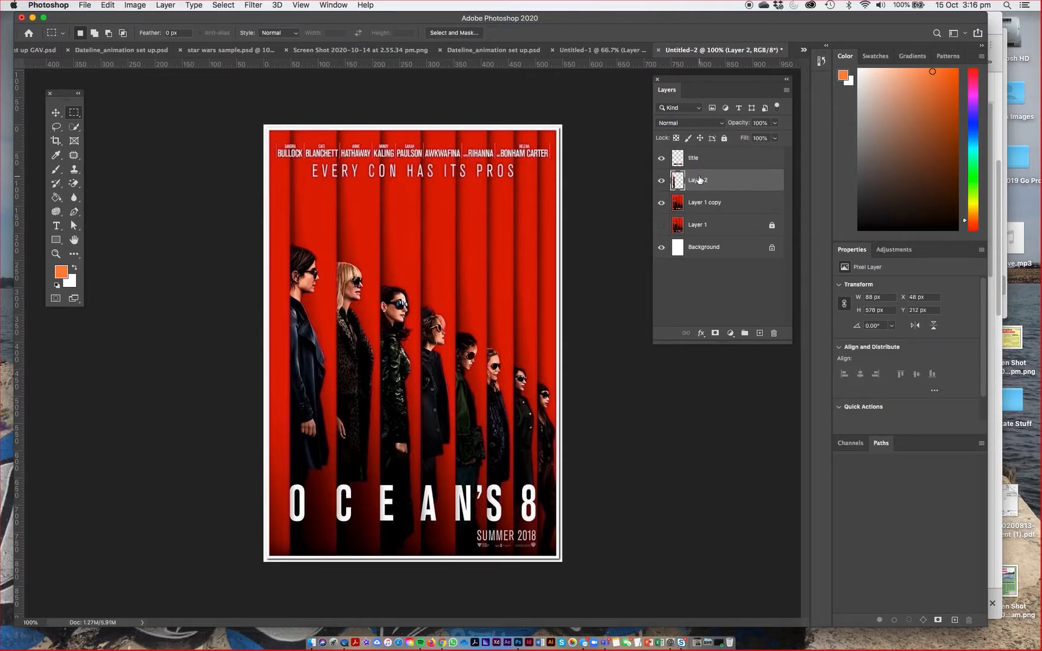
double_click(699, 181)
type("sandra")
left_click(662, 203)
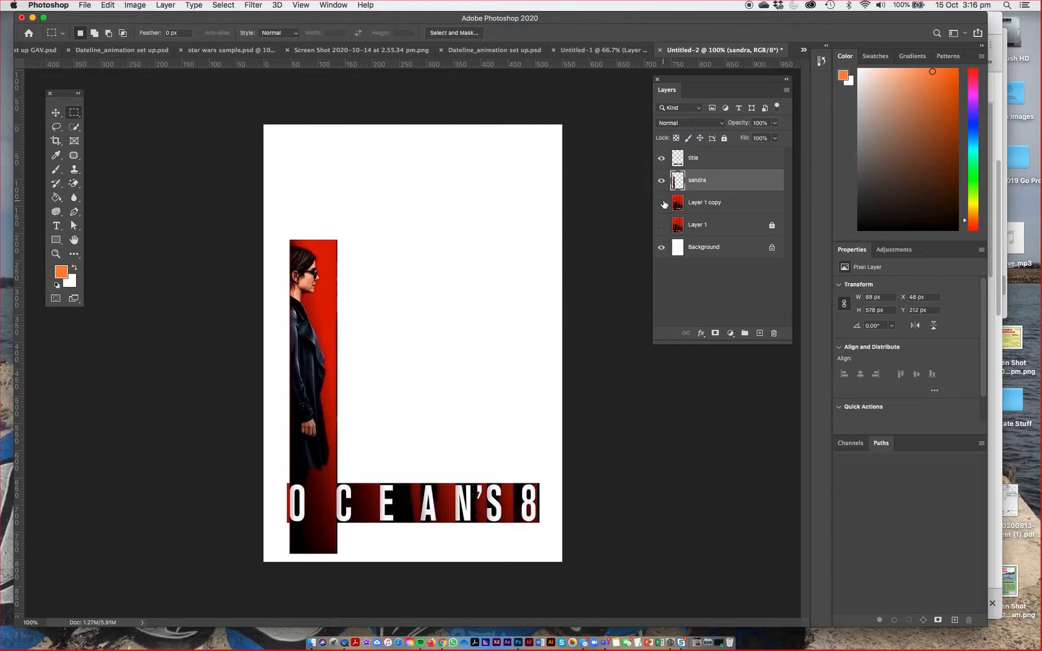
left_click(663, 204)
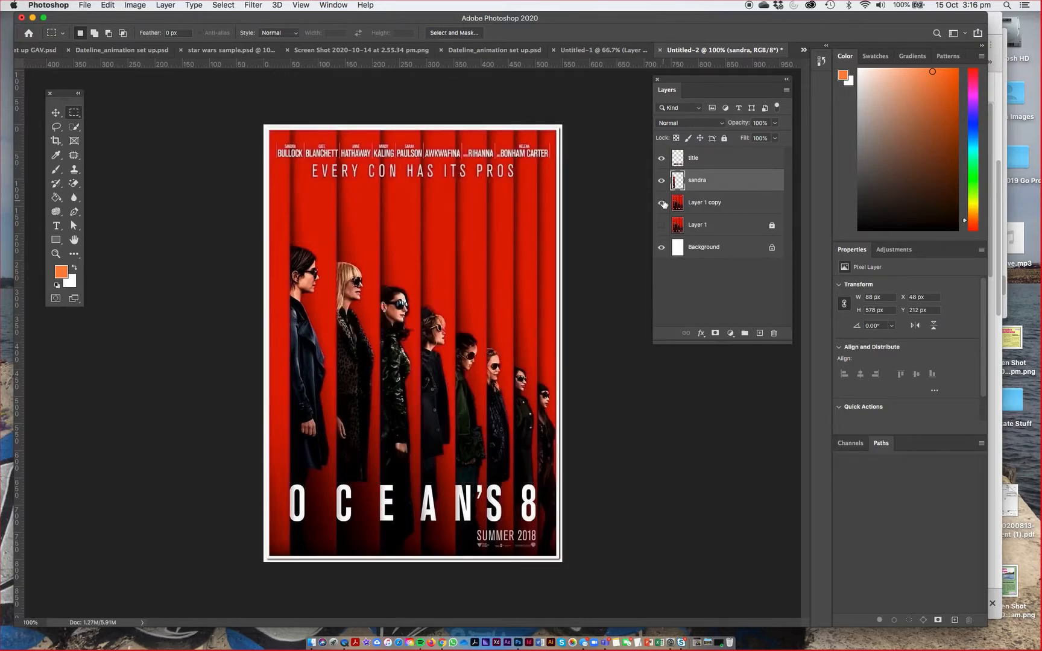
Select a strip of red background about 86 × 19 px above the first woman's head on Layer 1 copy
left_click(704, 204)
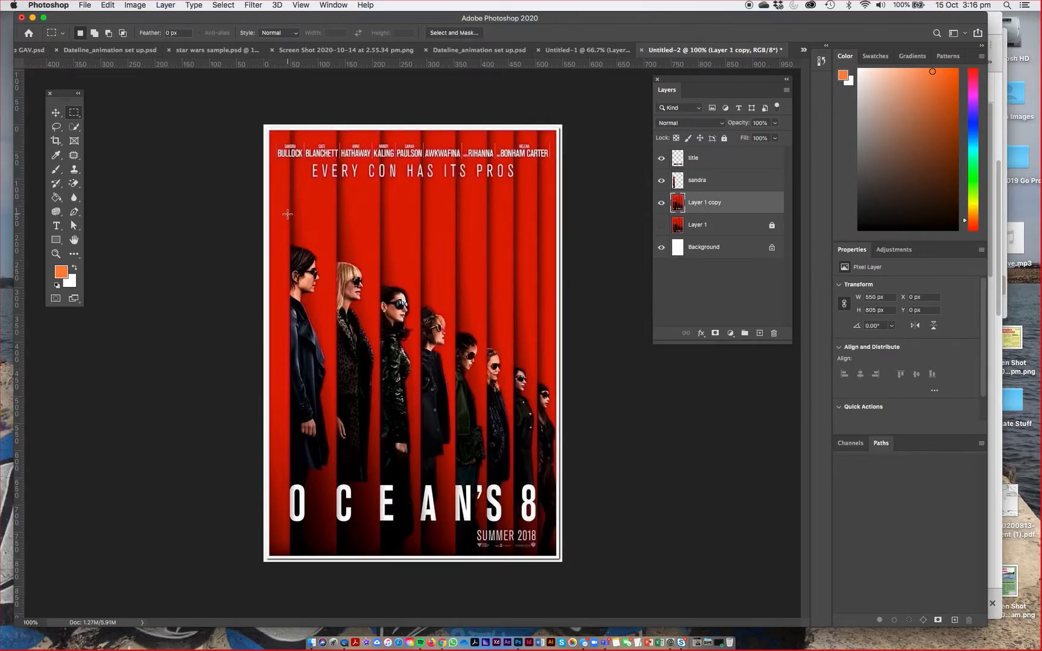
left_click_drag(286, 223, 414, 281)
scroll(327, 233, "up", 5)
key("super+space")
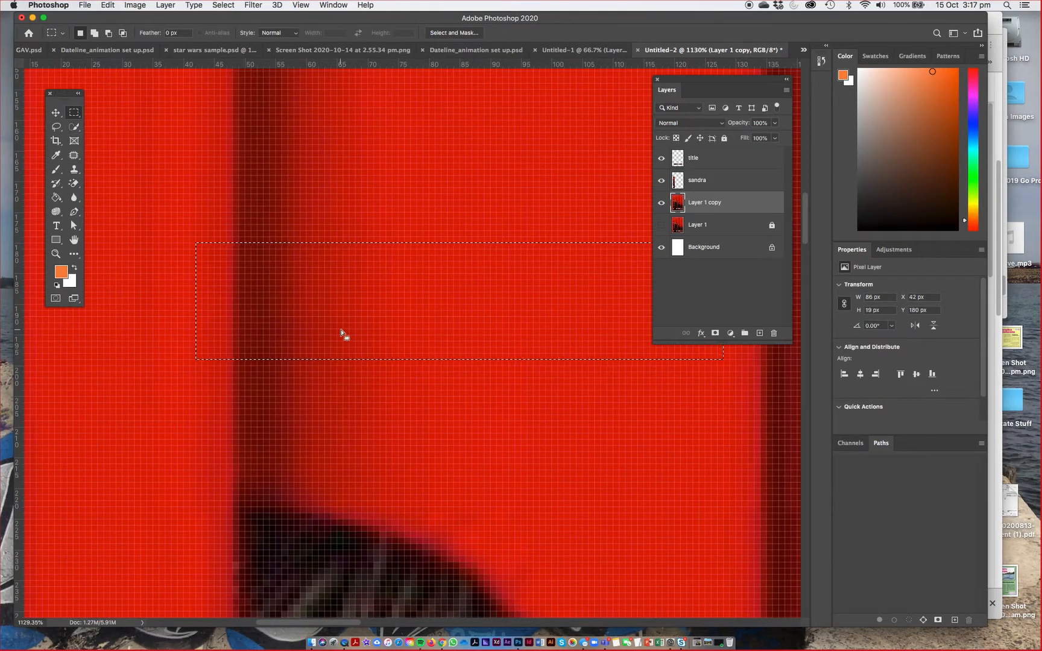
key("super+minus")
key("super+minus")
key("super+minus")
key("super+minus")
key("super+minus")
key("super+minus")
key("super+minus")
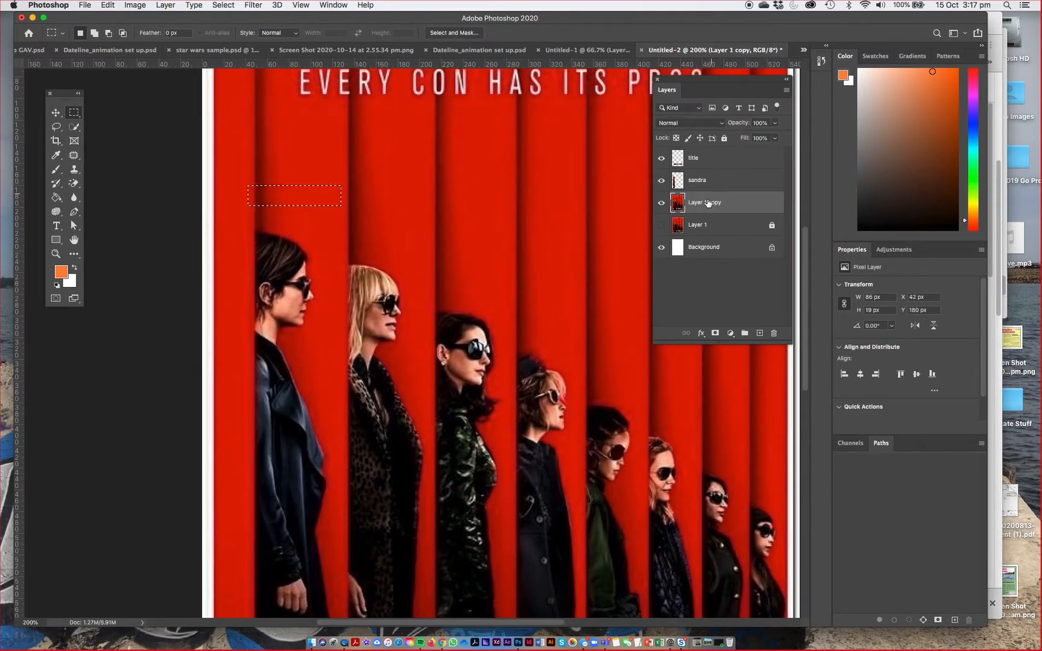
Stretch the red strip down over the first woman to about 480 px tall, clear the selection and check the fill behind the sandra layer
key("super+t")
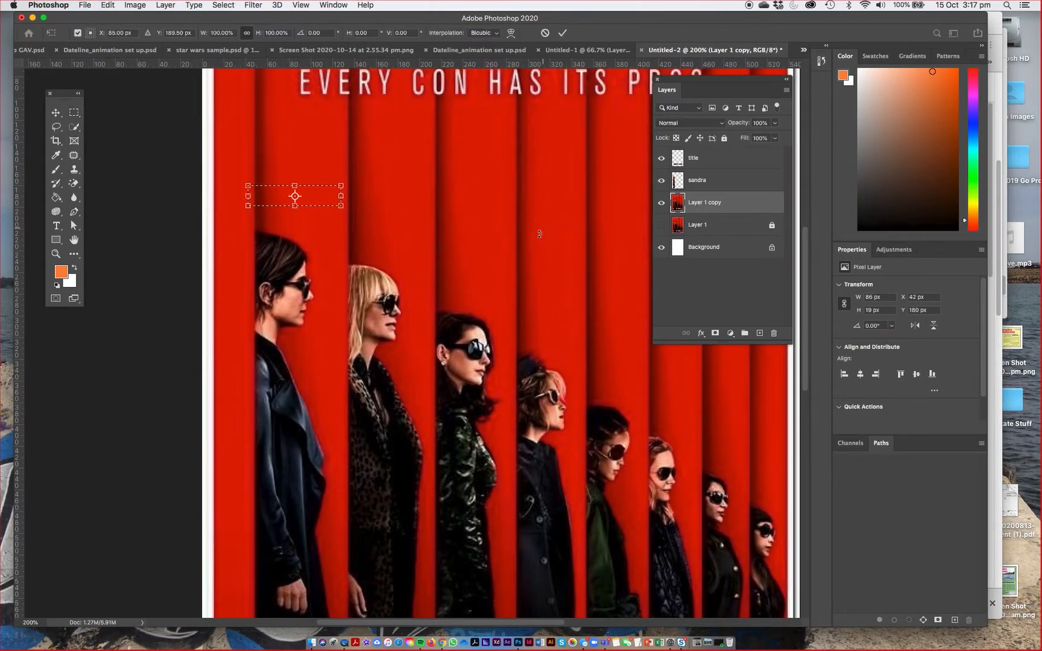
key("super+minus")
key("super+minus")
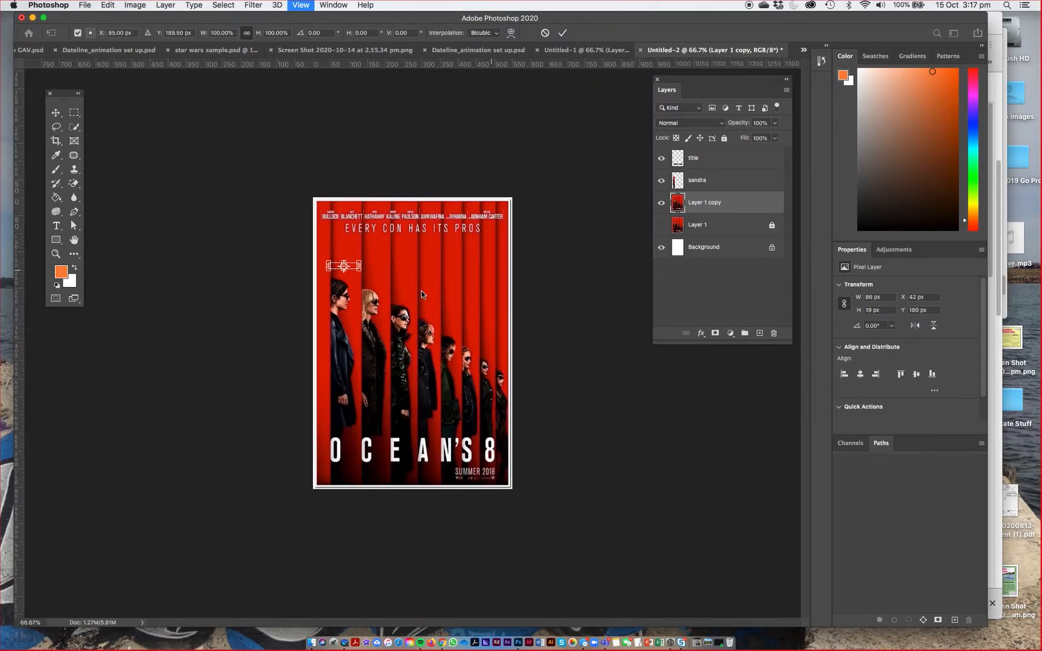
left_click_drag(345, 272, 359, 369)
key("super+z")
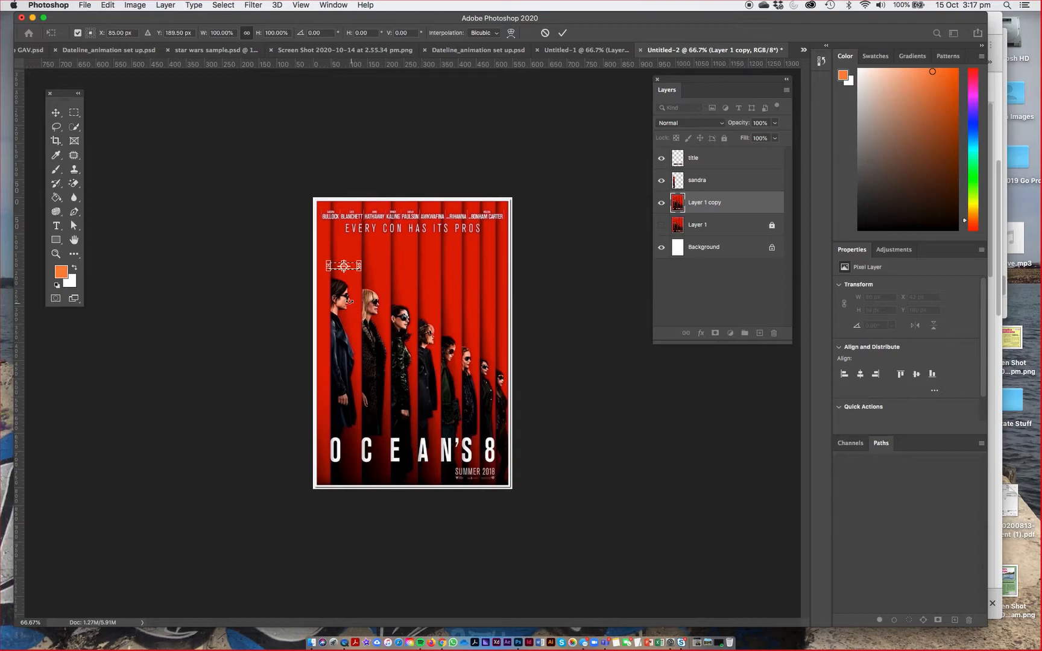
left_click_drag(344, 272, 351, 437)
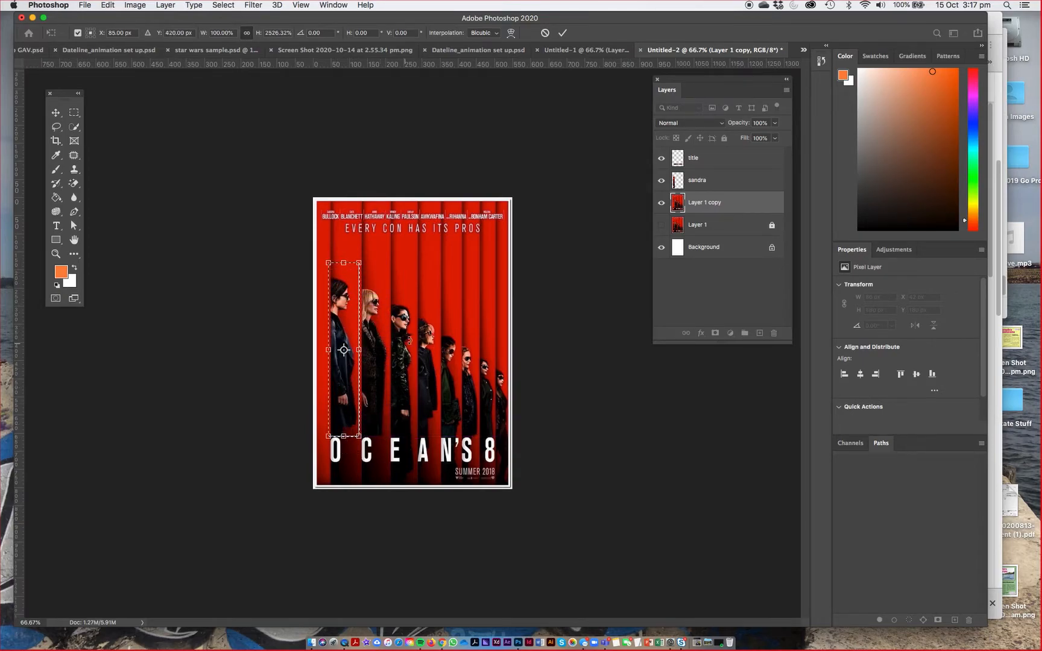
key("Return")
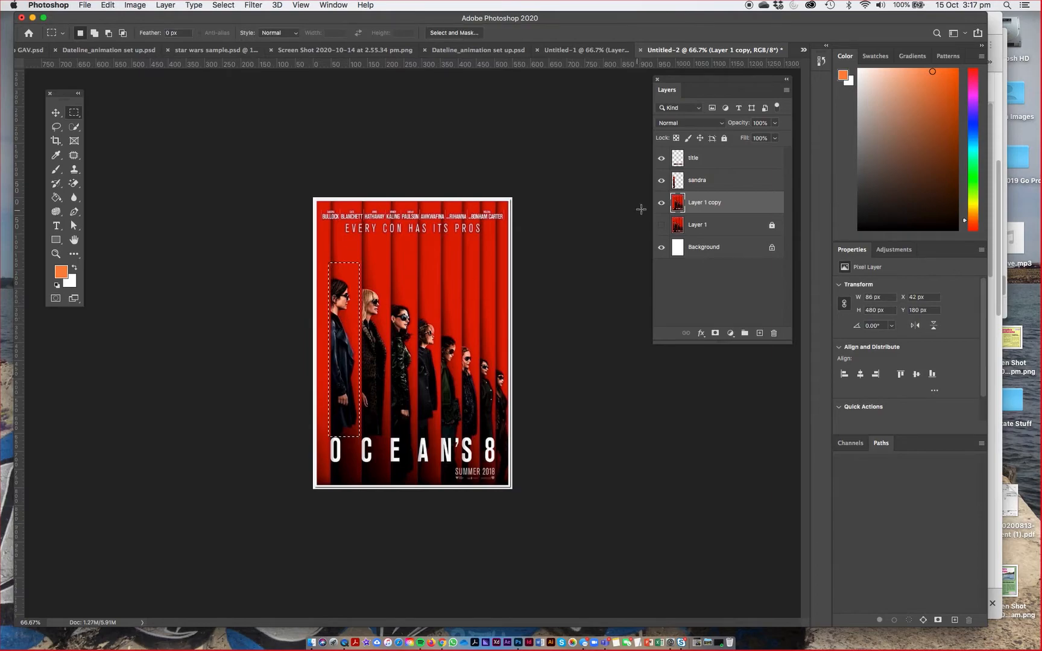
left_click(662, 181)
left_click(254, 152)
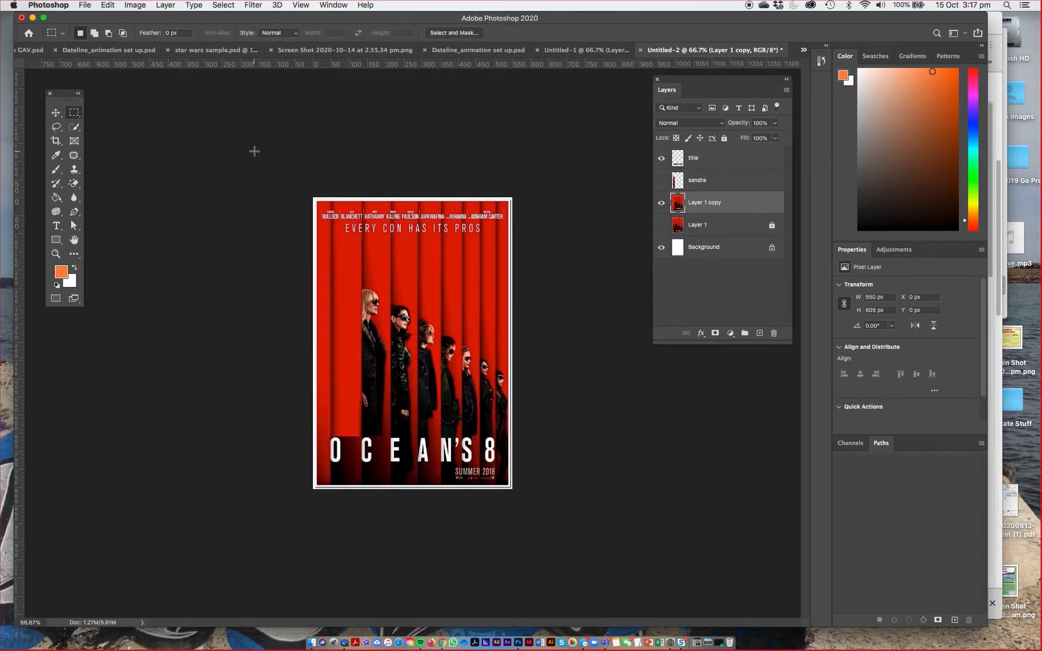
left_click(661, 181)
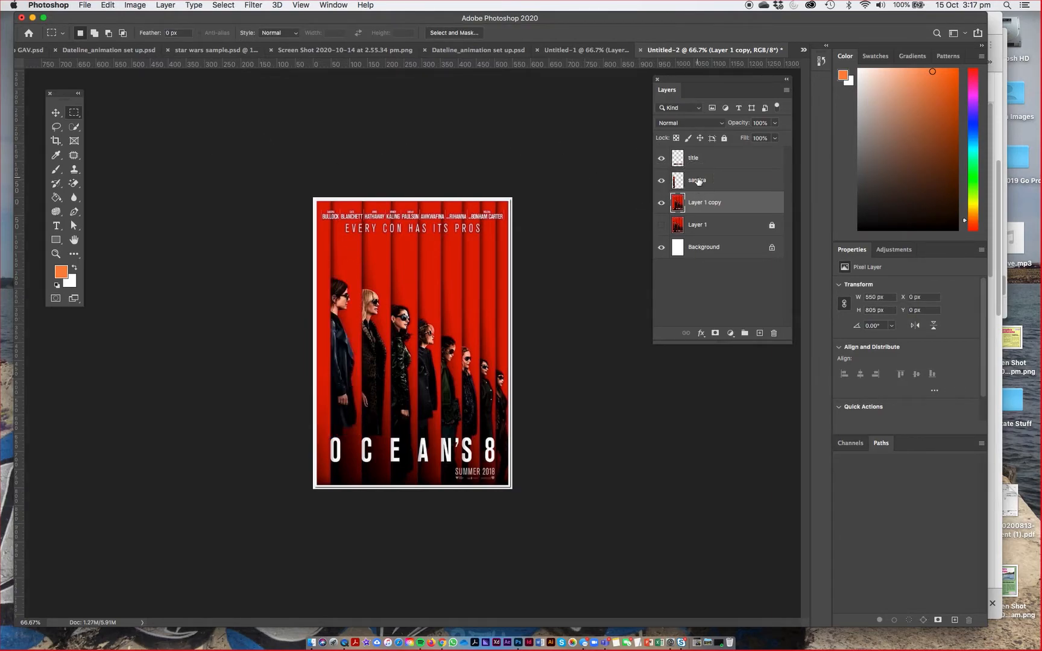
Try moving the sandra cut-out over the filled background
left_click(698, 181)
left_click(55, 113)
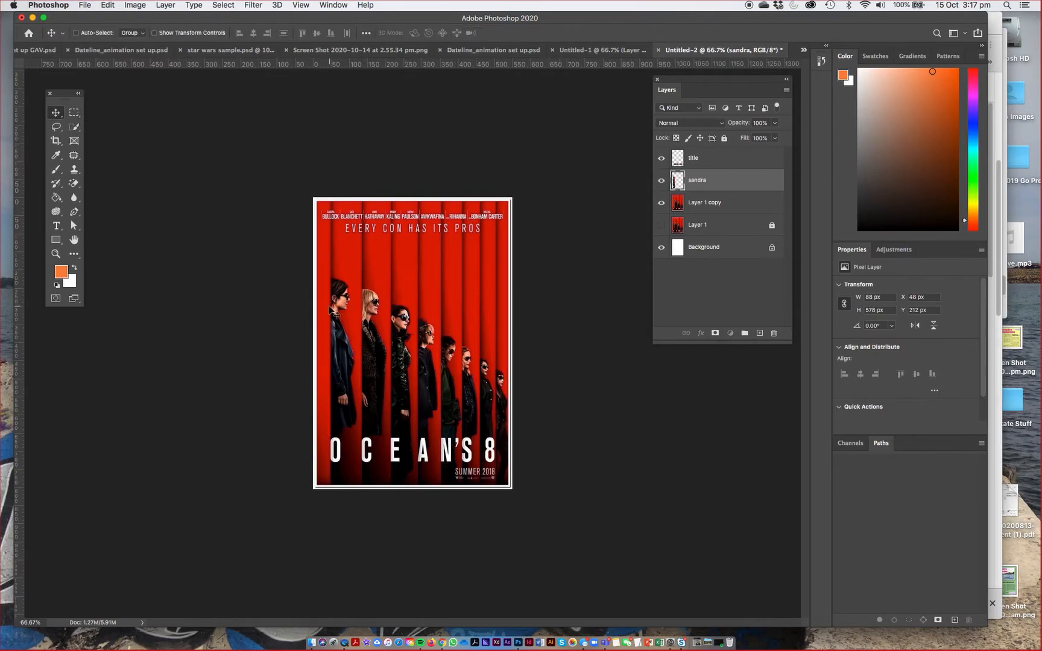
left_click_drag(330, 309, 349, 324)
Copy the cast names and tagline across the poster's upper edge from Layer 1 copy to a new layer named "title"
key("super+space")
left_click_drag(314, 193, 398, 218)
left_click_drag(688, 88, 806, 104)
left_click(72, 114)
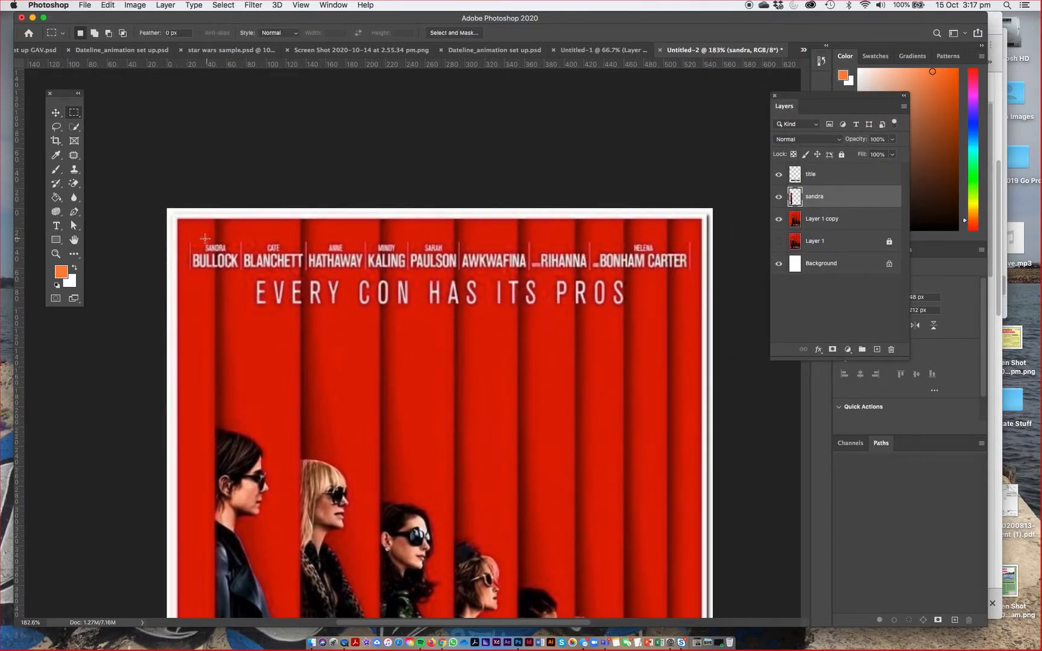
left_click_drag(184, 237, 691, 310)
left_click(821, 222)
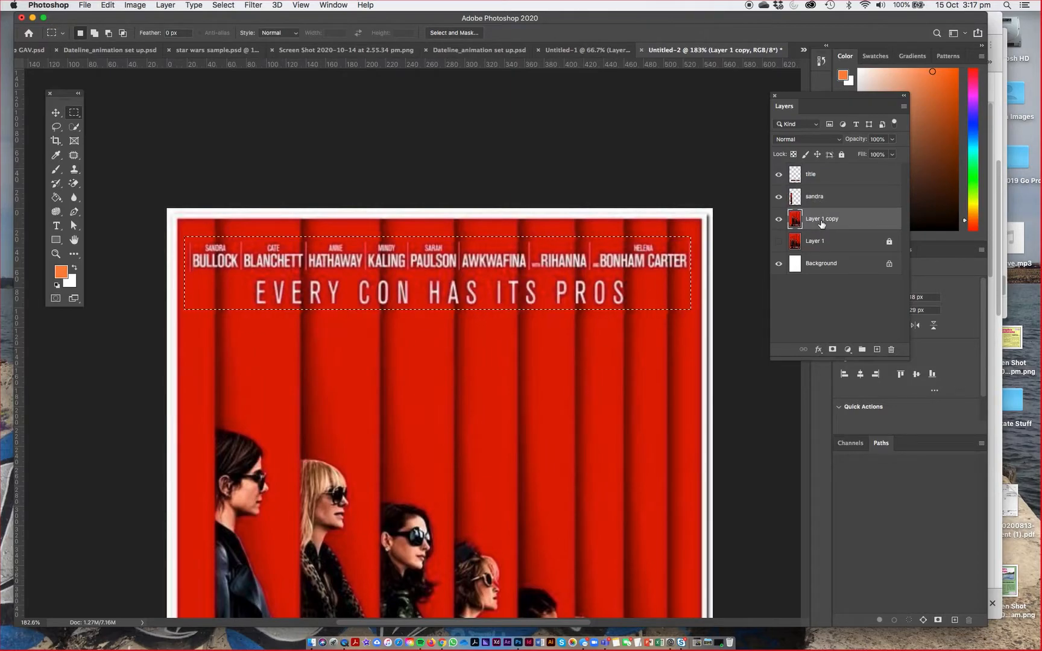
key("super+j")
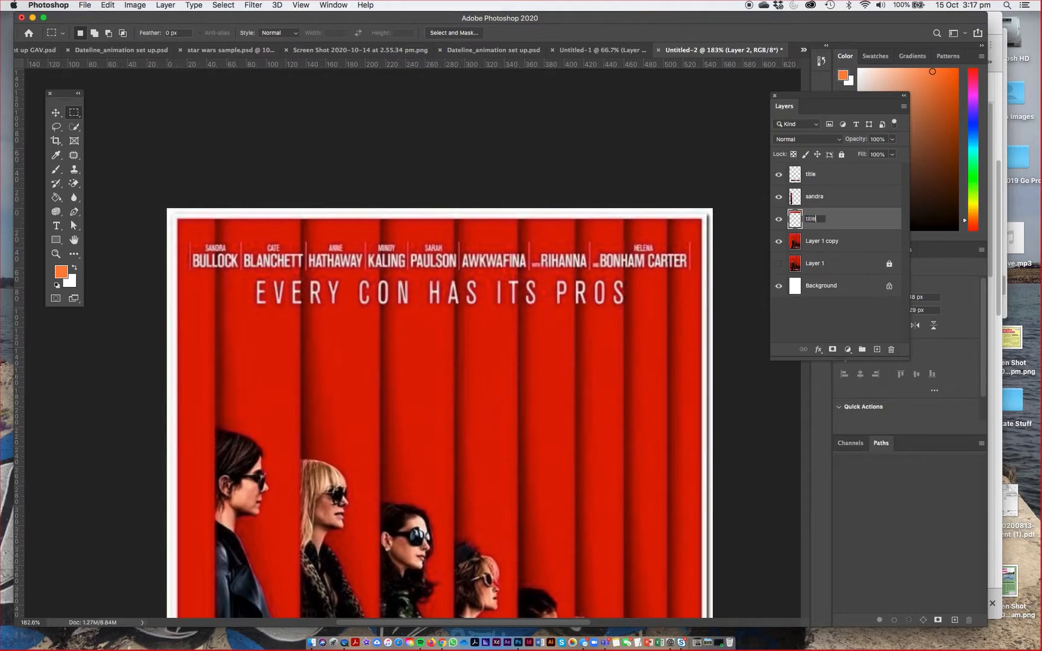
left_click(854, 223)
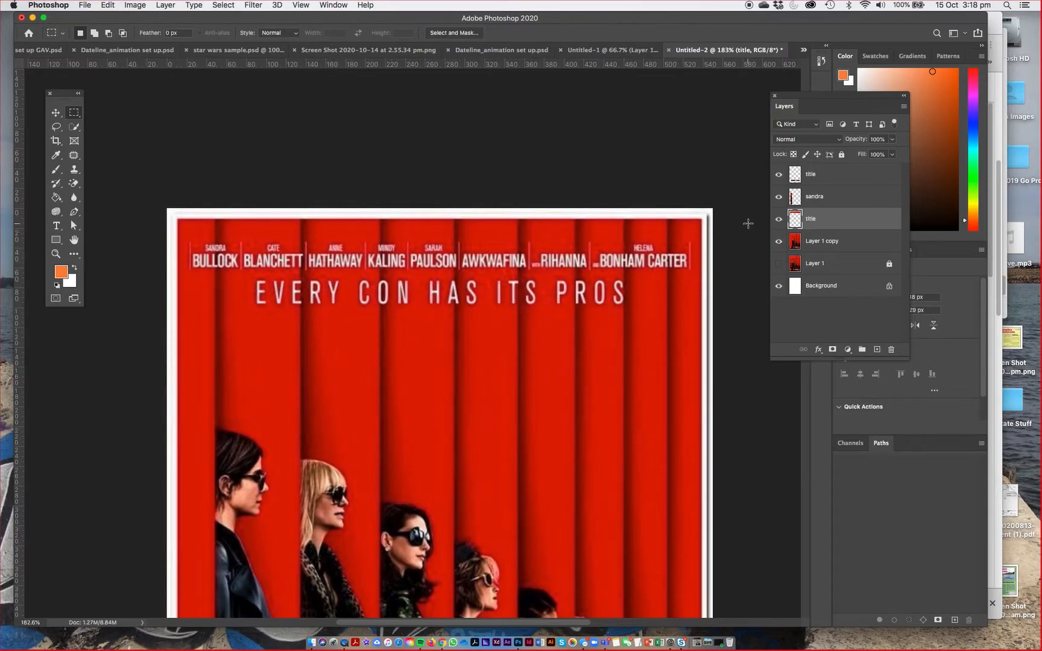
Stretch a thin red strip from below the tagline up over the cast names on Layer 1 copy, with the new title layer hidden meanwhile
left_click(779, 219)
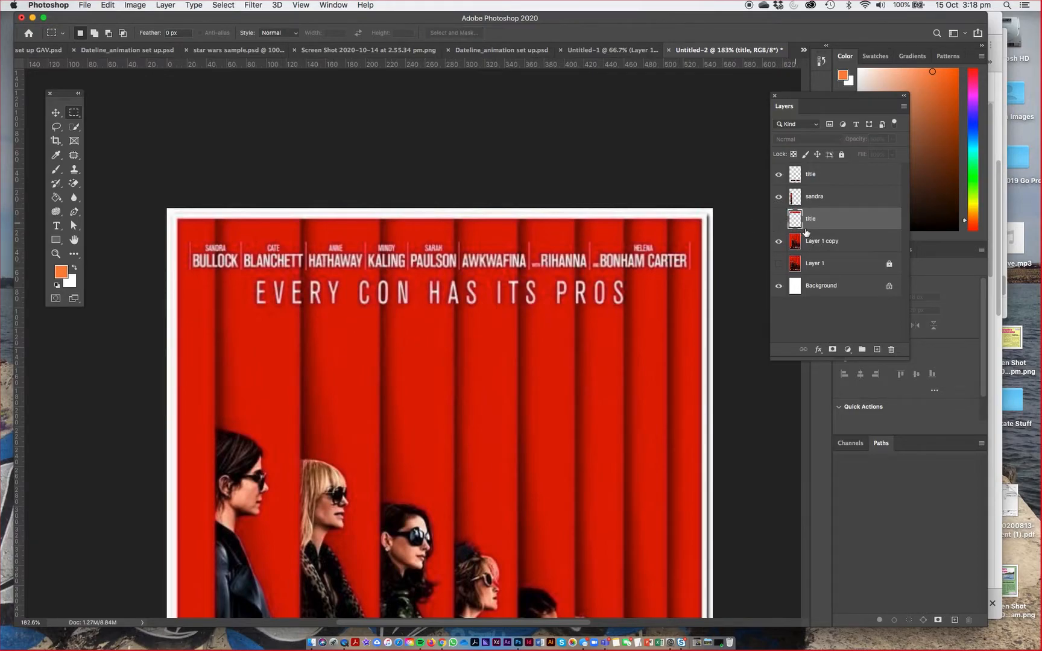
left_click(817, 243)
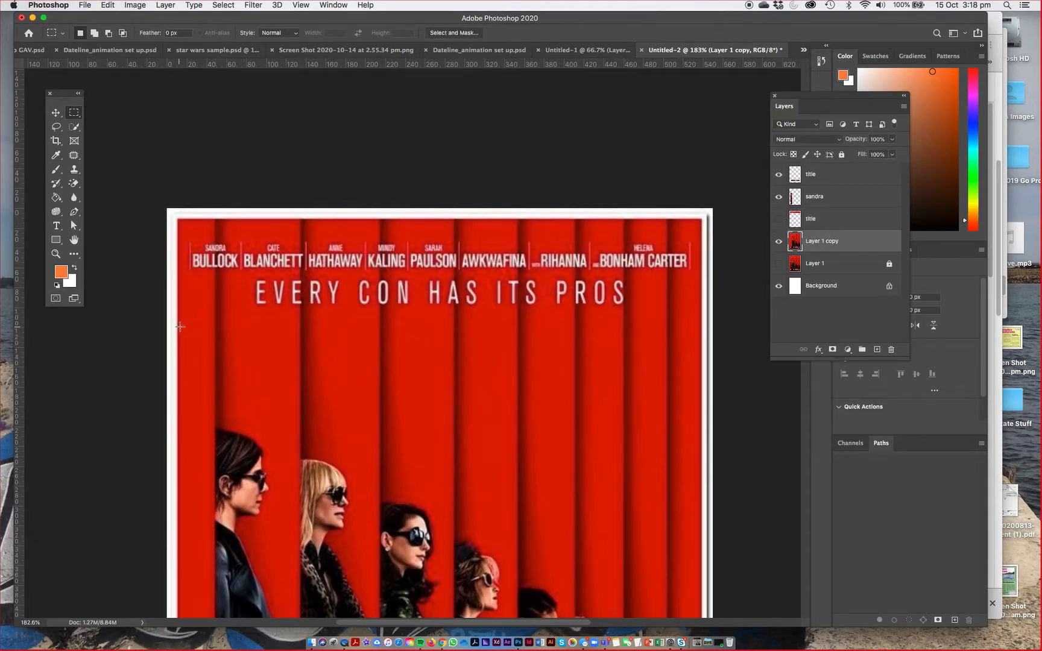
left_click_drag(174, 320, 704, 322)
key("ctrl+t")
left_click_drag(440, 320, 426, 222)
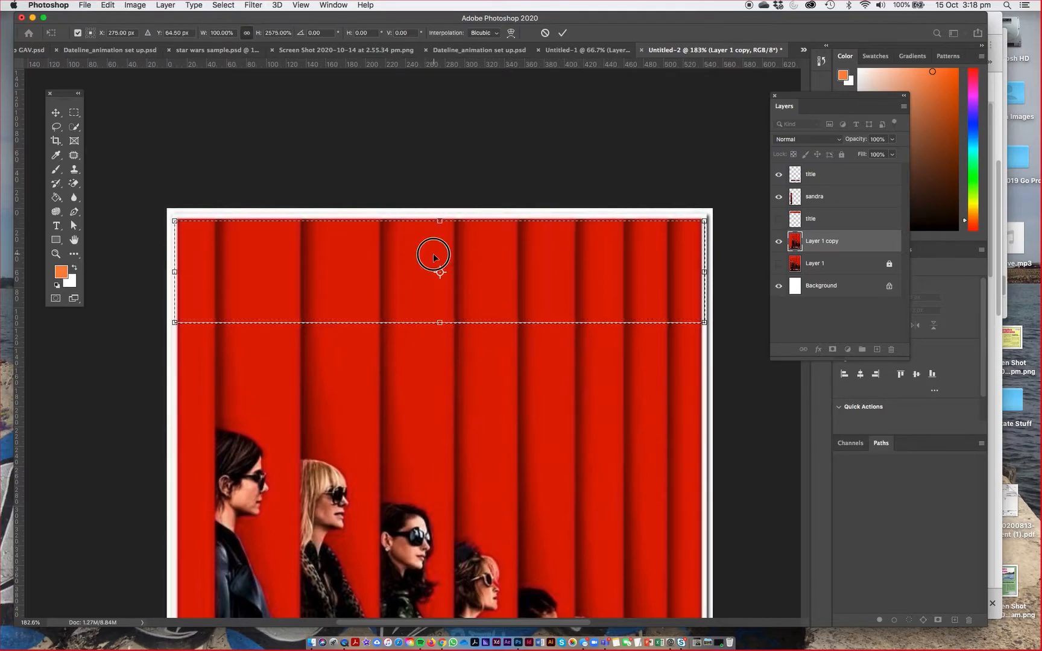
key("Return")
key("ctrl+d")
left_click(780, 219)
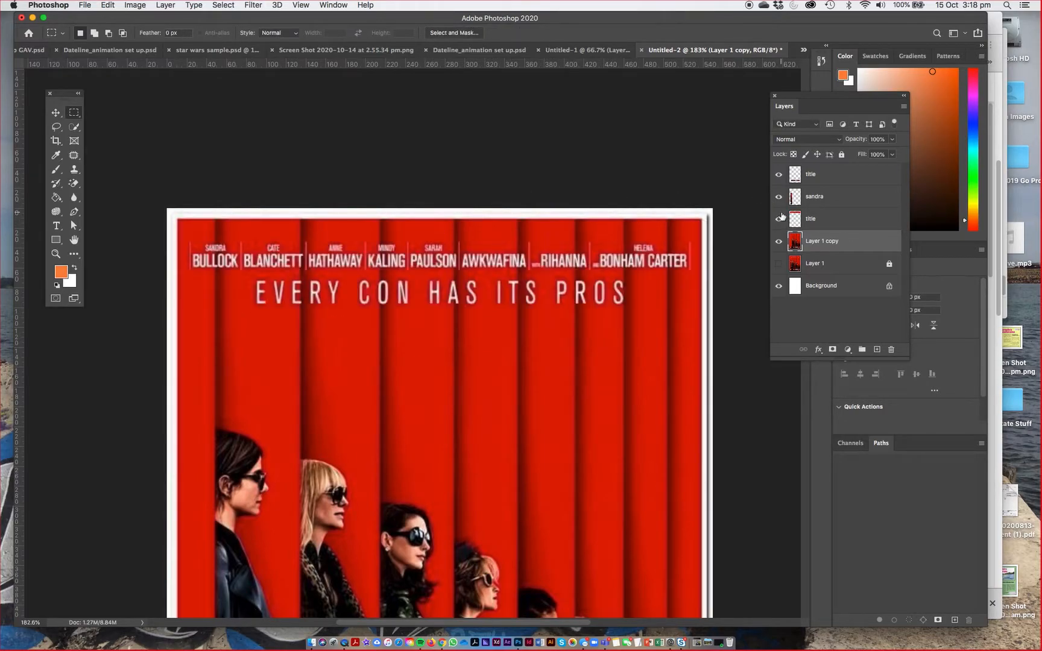
Copy the first cast name from the cast-and-tagline title layer to its own layer and hide that title layer
left_click_drag(181, 236, 242, 274)
left_click(816, 220)
key("ctrl+j")
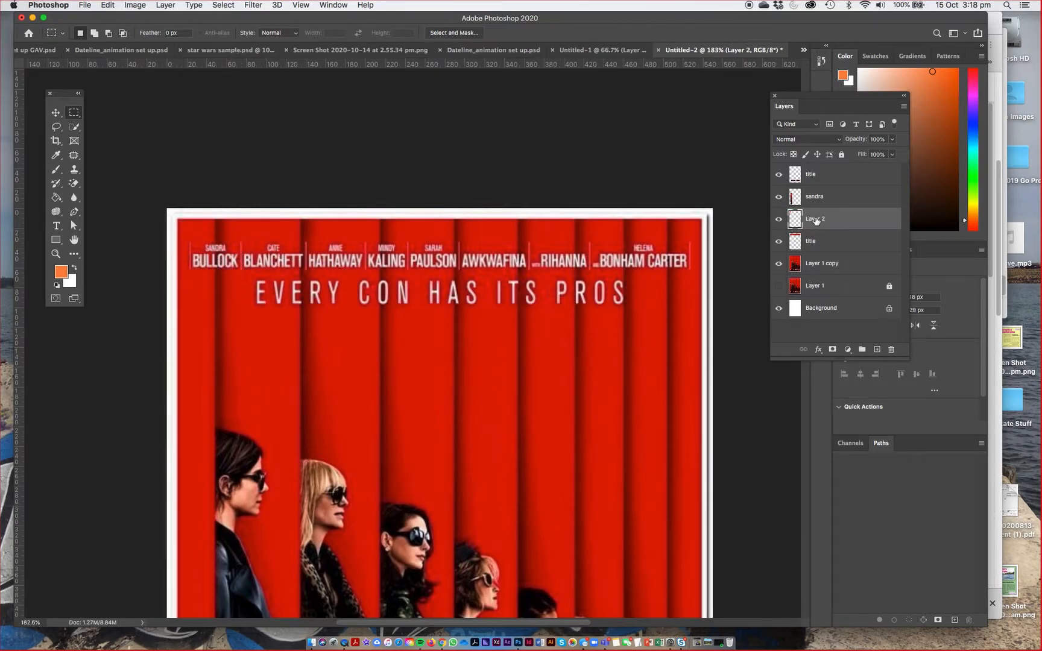
left_click(780, 241)
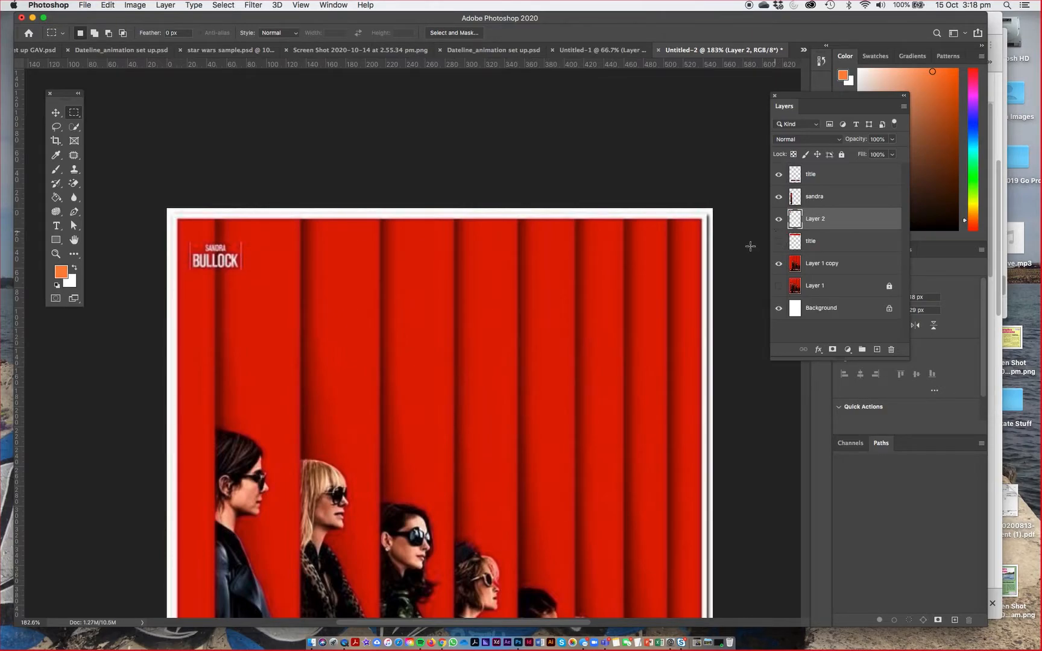
Look through the open documents and switch to star wars sample.psd
left_click(605, 50)
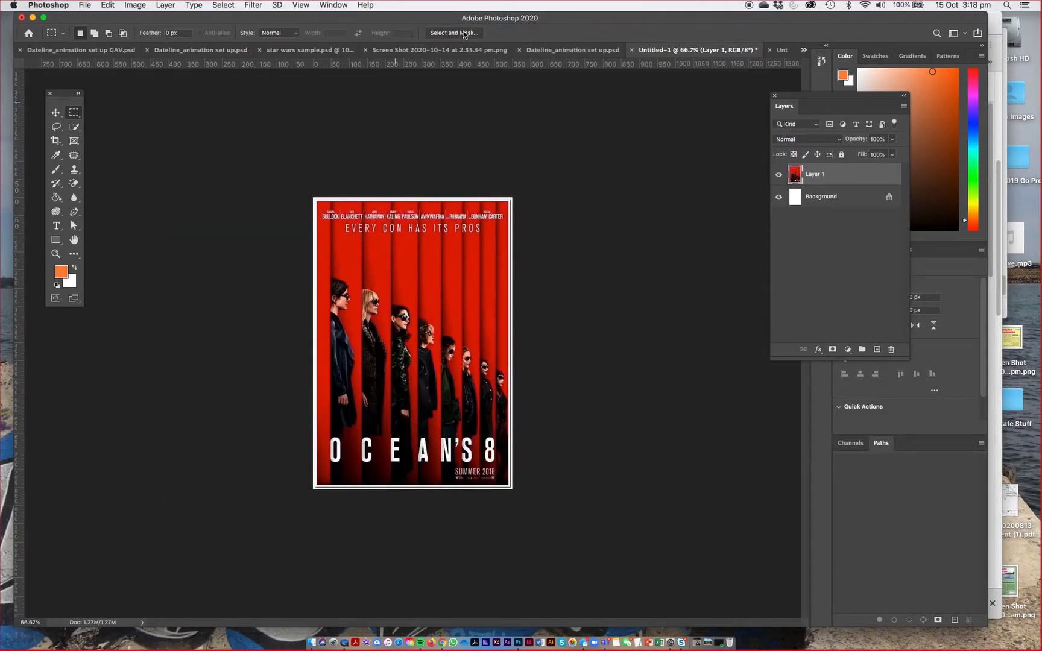
left_click(450, 52)
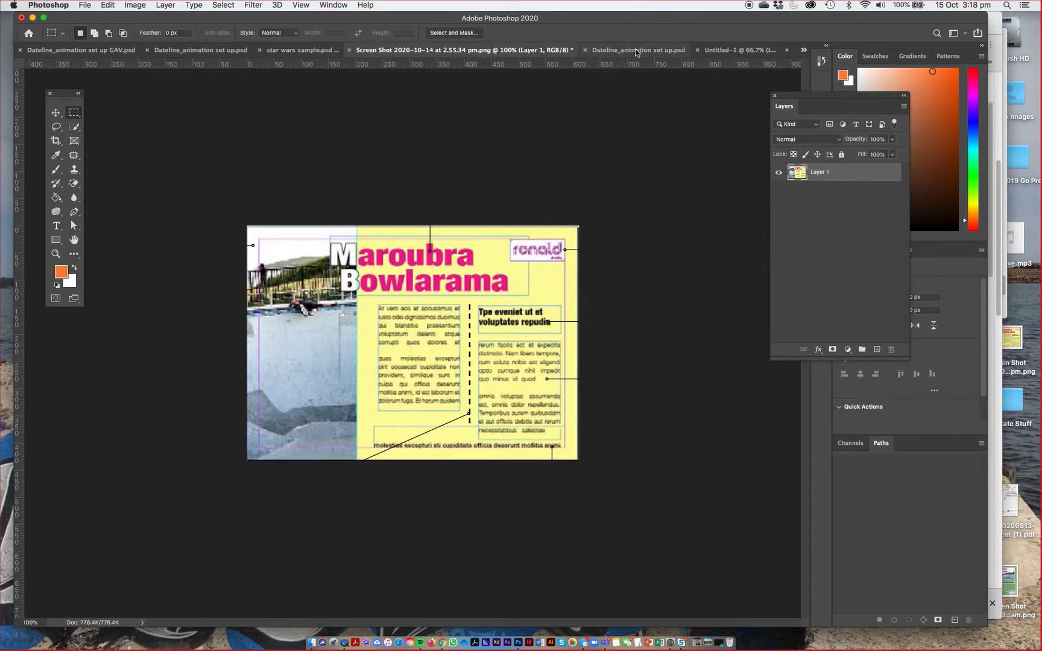
left_click(681, 51)
left_click(732, 52)
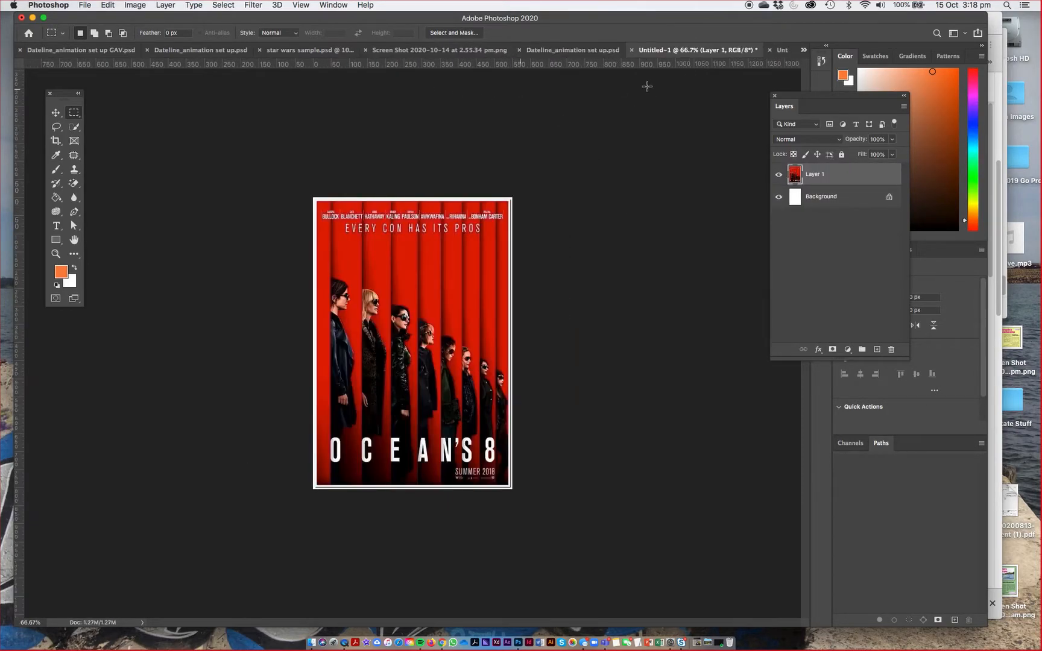
left_click(781, 50)
left_click(804, 50)
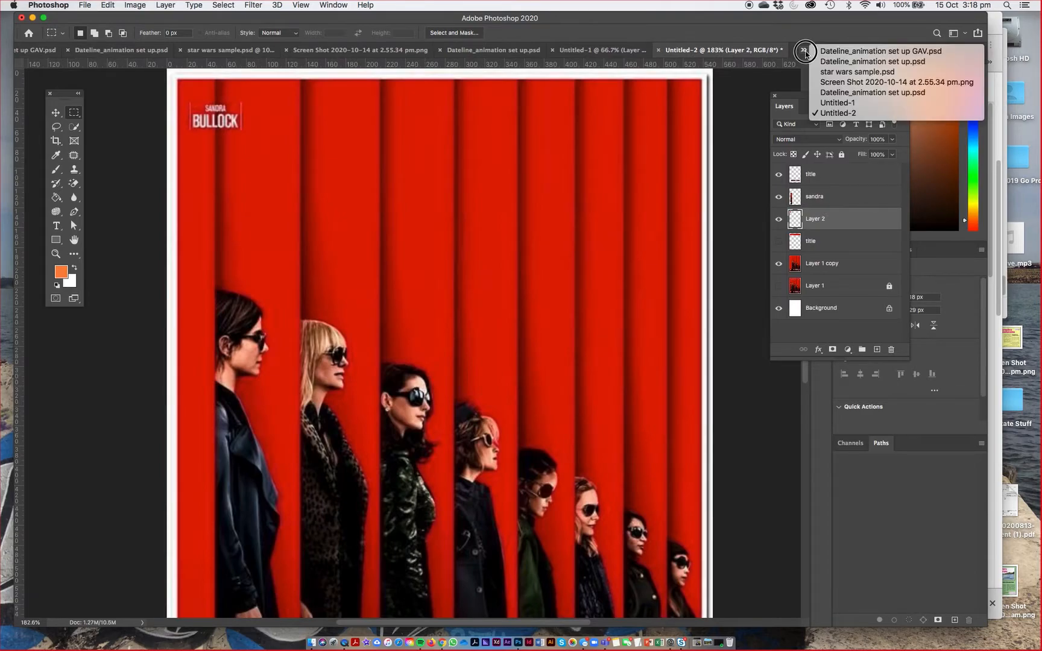
left_click(842, 72)
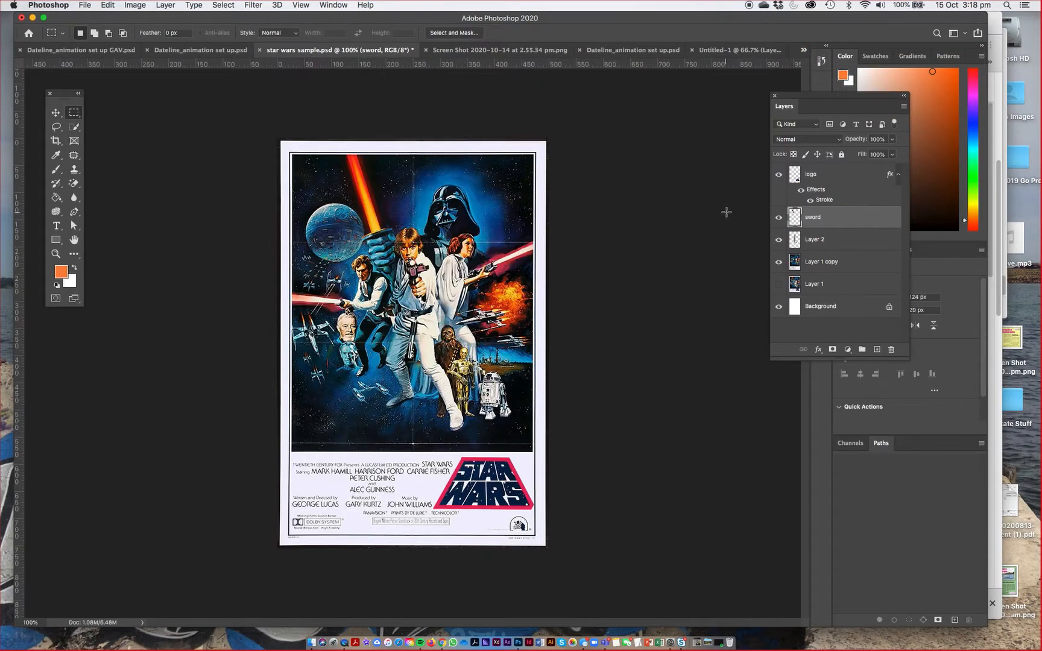
Delete the logo, sword, Layer 2 and Layer 1 copy layers, and show Layer 1
left_click(813, 242)
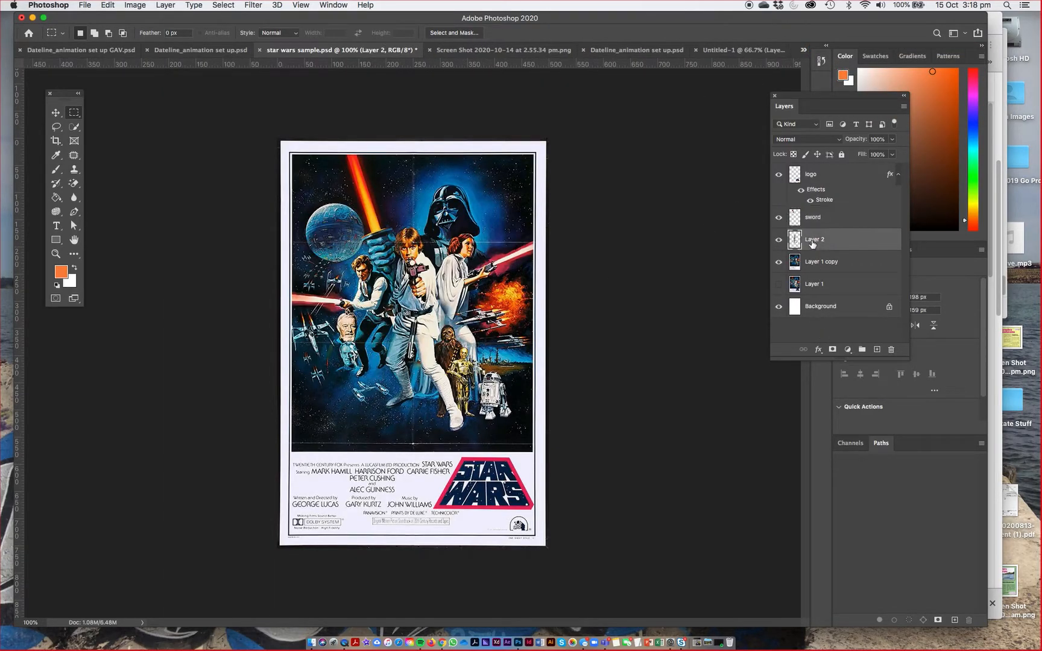
left_click(820, 179, "shift")
left_click(817, 262, "shift")
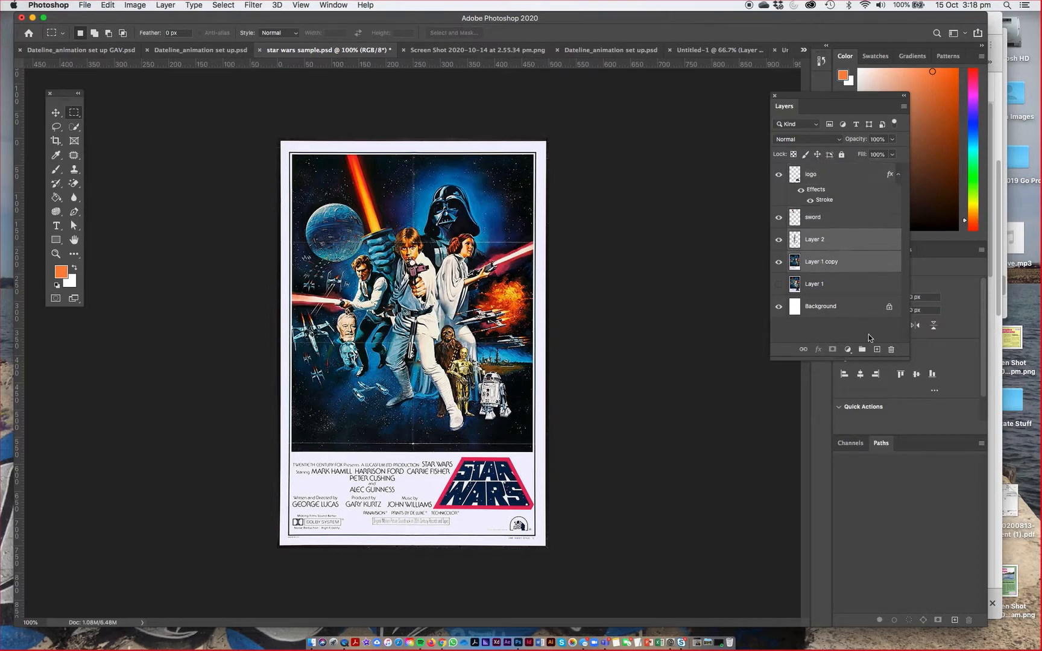
left_click(891, 350)
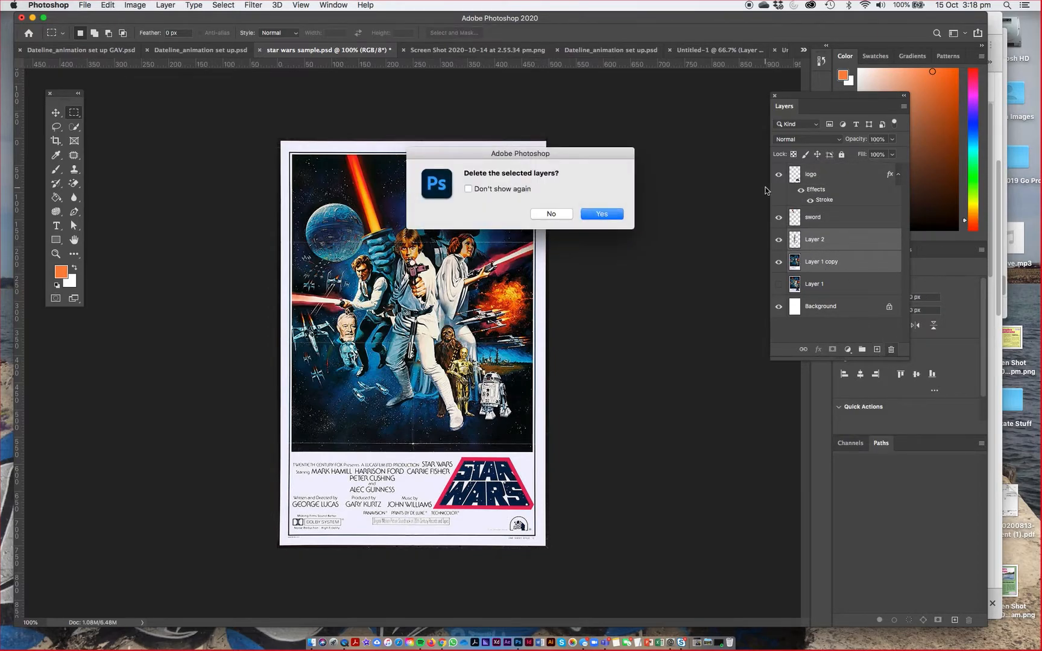
left_click(603, 212)
left_click(812, 176)
left_click(817, 217)
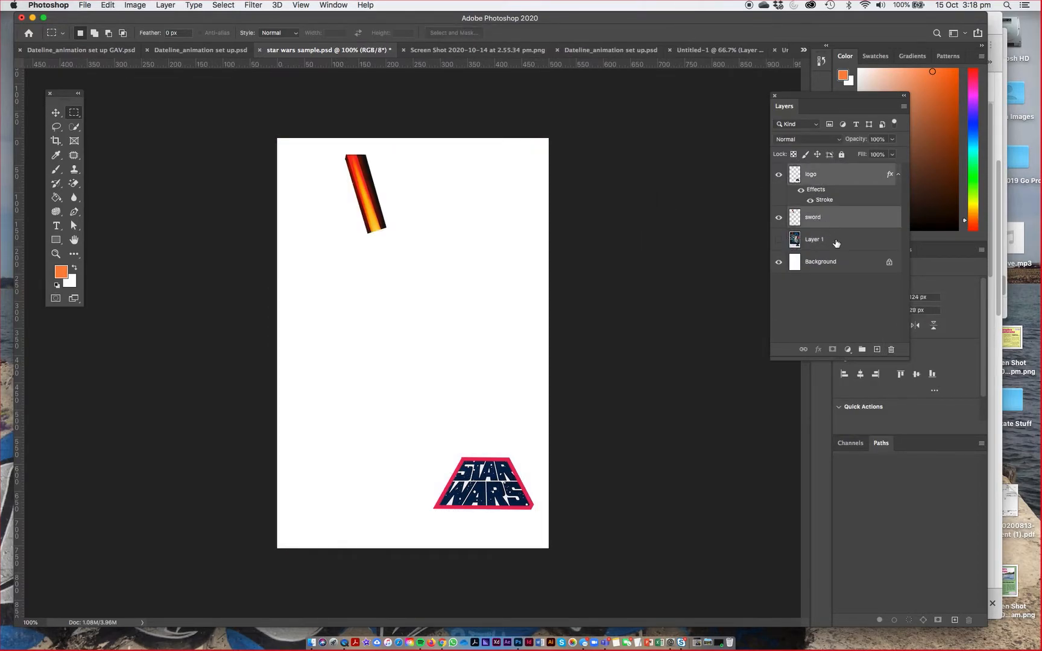
left_click(892, 350)
left_click(600, 215)
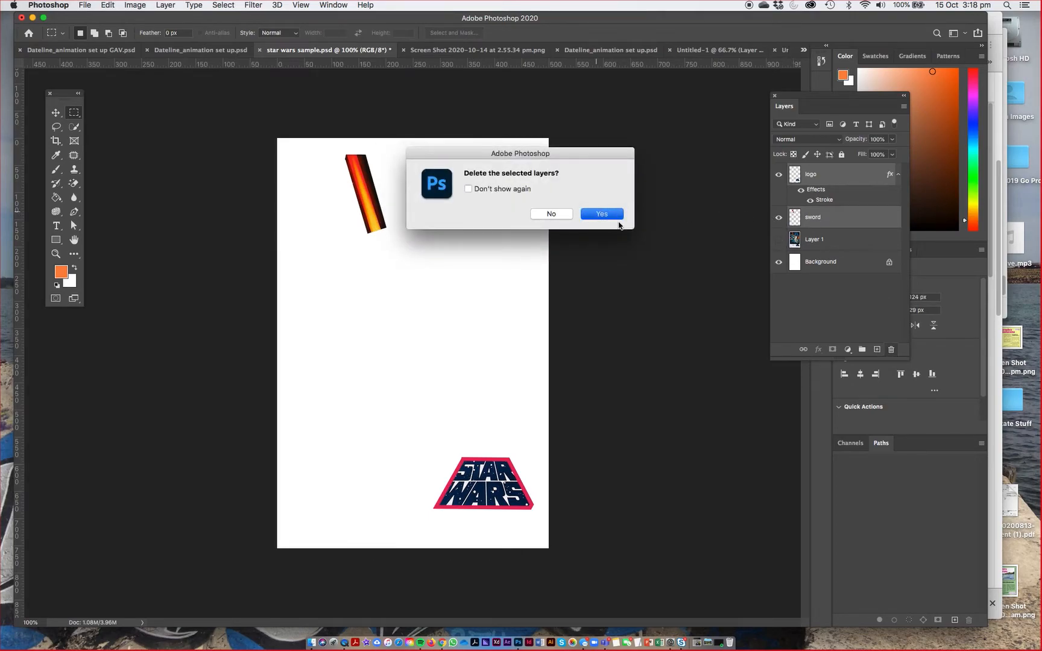
left_click(778, 175)
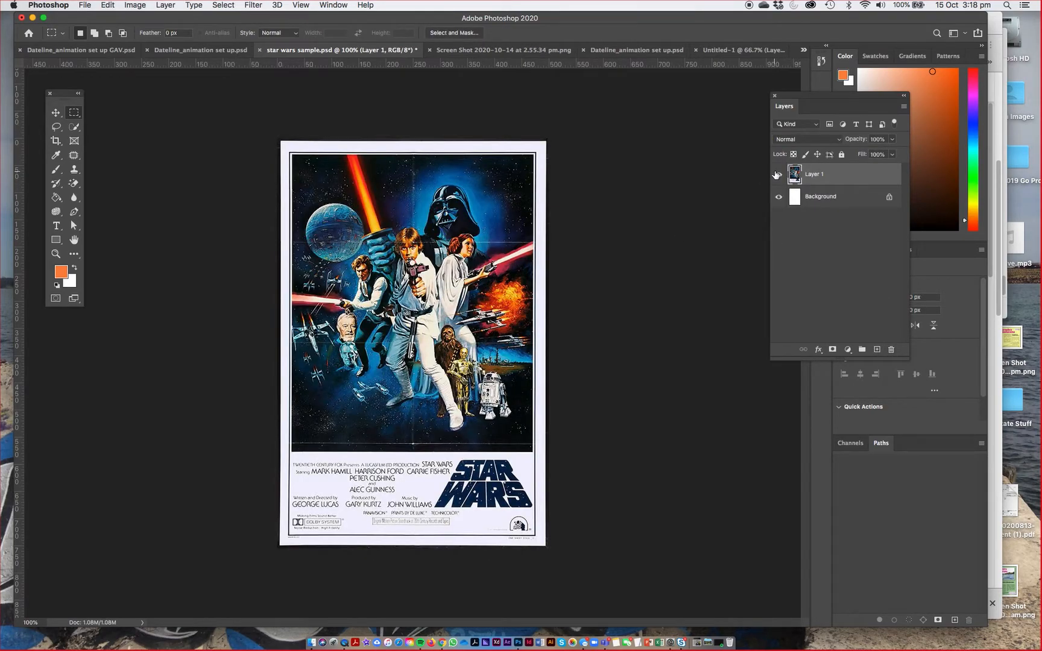
Duplicate Layer 1 as a working copy, and lock and hide the original
left_click_drag(819, 182, 877, 349)
left_click_drag(817, 174, 877, 349)
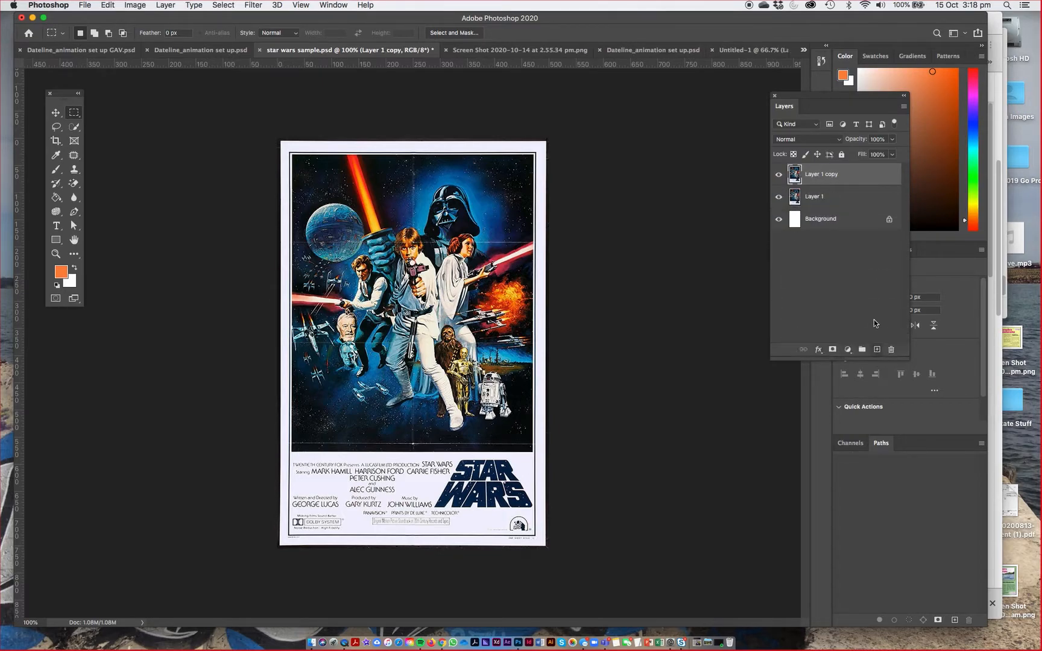
left_click(848, 194)
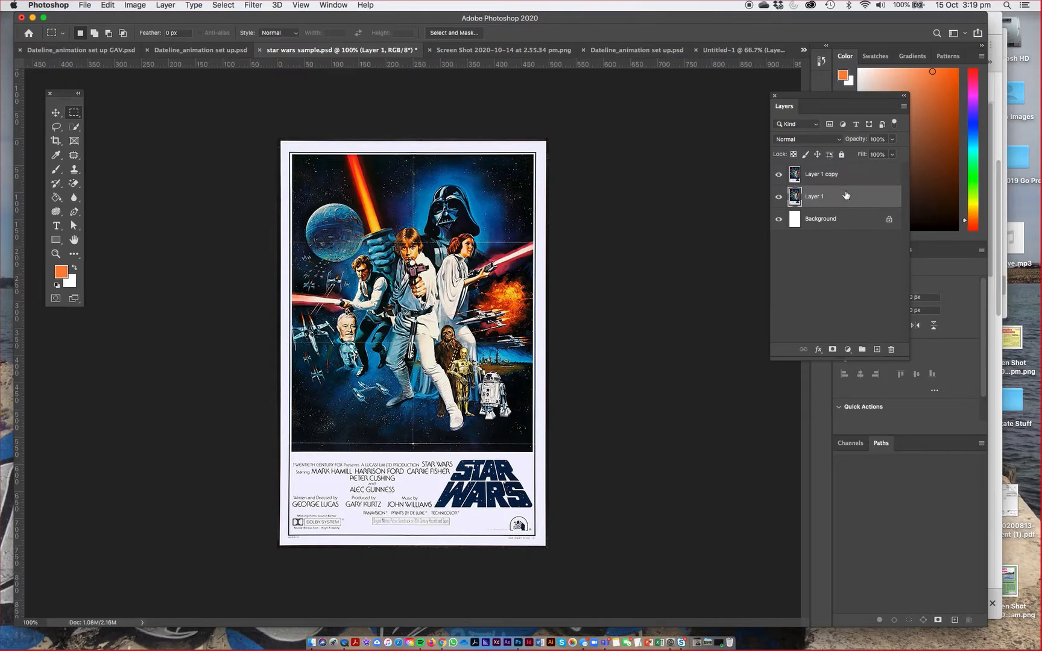
left_click(842, 156)
left_click(840, 173)
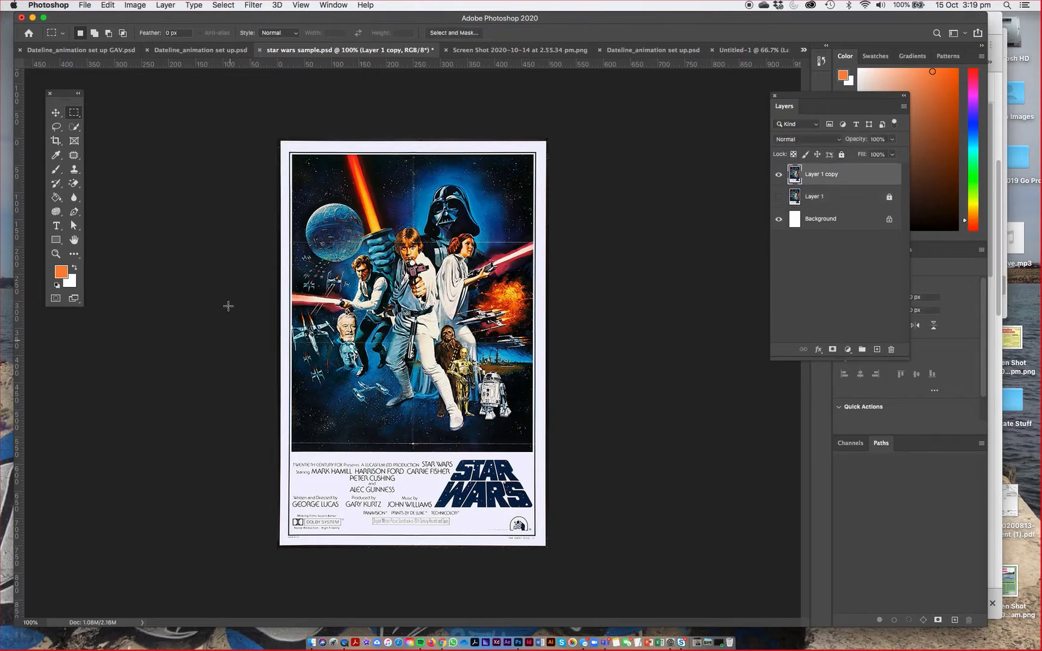
Draw a freehand lasso selection around the full figure of Luke on Layer 1 copy
left_click_drag(307, 282, 346, 296)
left_click_drag(441, 212, 347, 120)
key("super+minus")
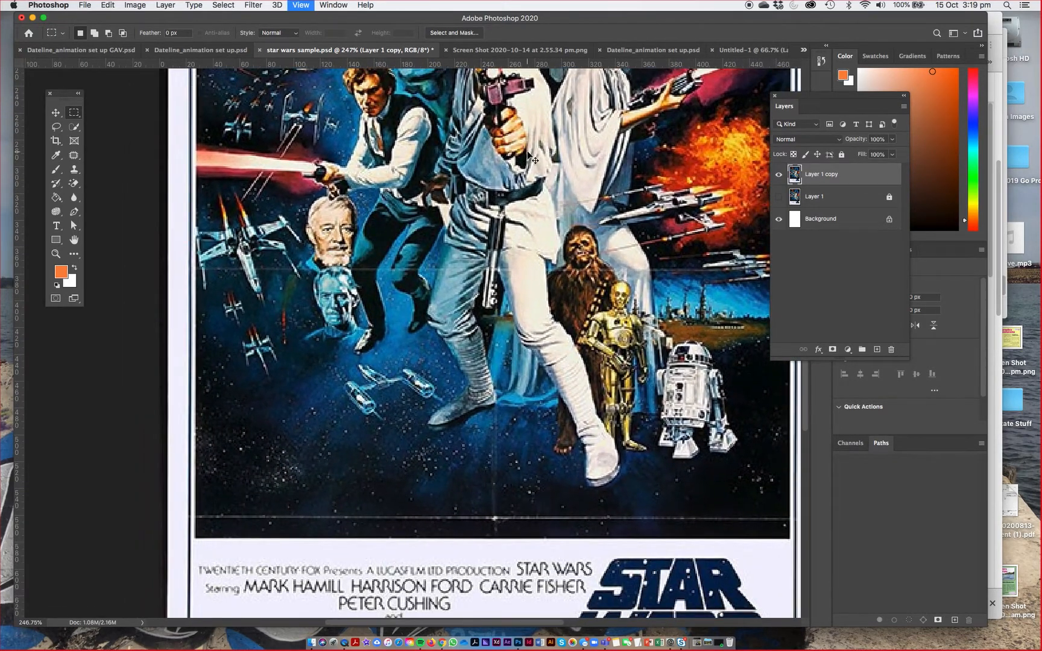
key("super+0")
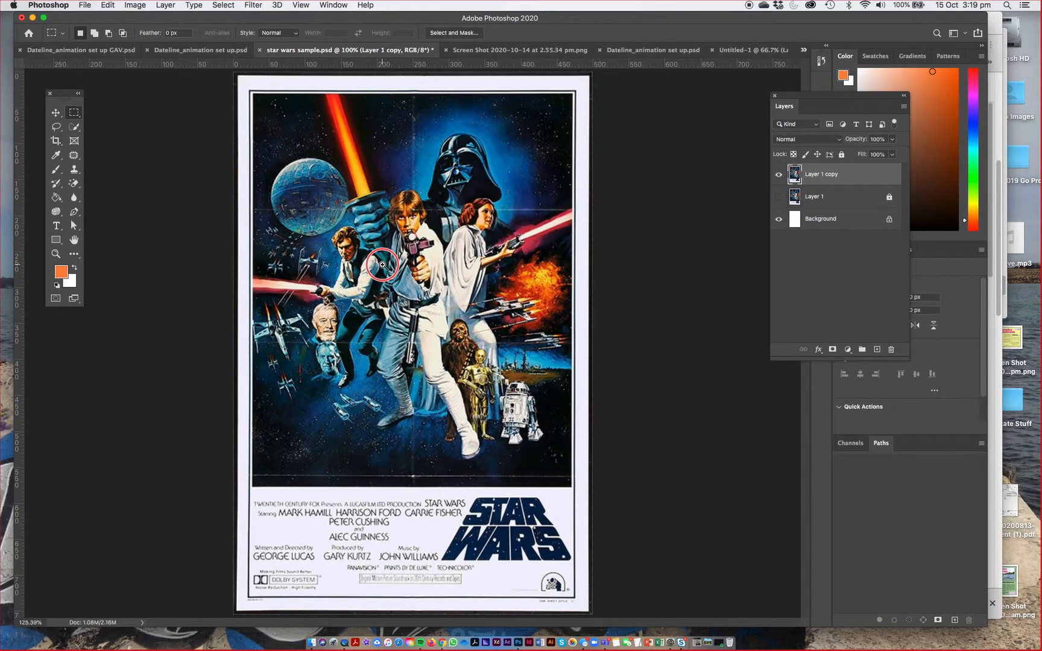
left_click(54, 127)
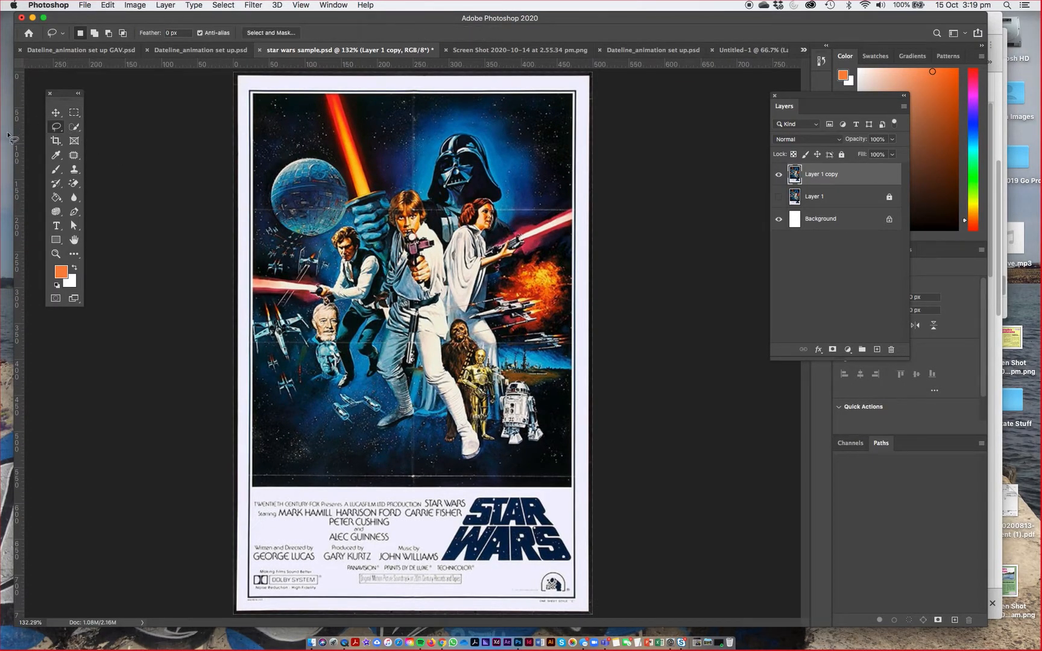
mouse_move(396, 195)
left_mouse_down()
mouse_move(396, 238)
mouse_move(376, 286)
mouse_move(389, 317)
mouse_move(375, 371)
mouse_move(393, 407)
mouse_move(376, 425)
mouse_move(414, 425)
mouse_move(416, 368)
mouse_move(468, 468)
mouse_move(480, 463)
mouse_move(480, 442)
mouse_move(454, 370)
mouse_move(445, 257)
mouse_move(421, 188)
mouse_move(386, 199)
left_mouse_up()
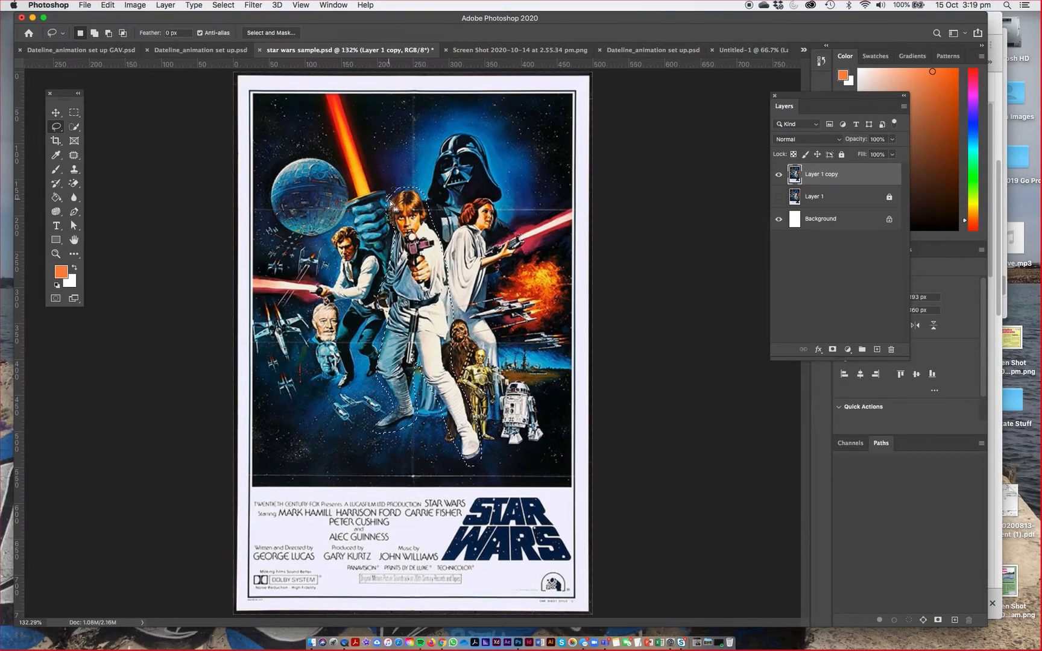
Preview the Luke selection as a Quick Mask, and try applying it as a layer mask on Layer 1 copy
left_click(55, 298)
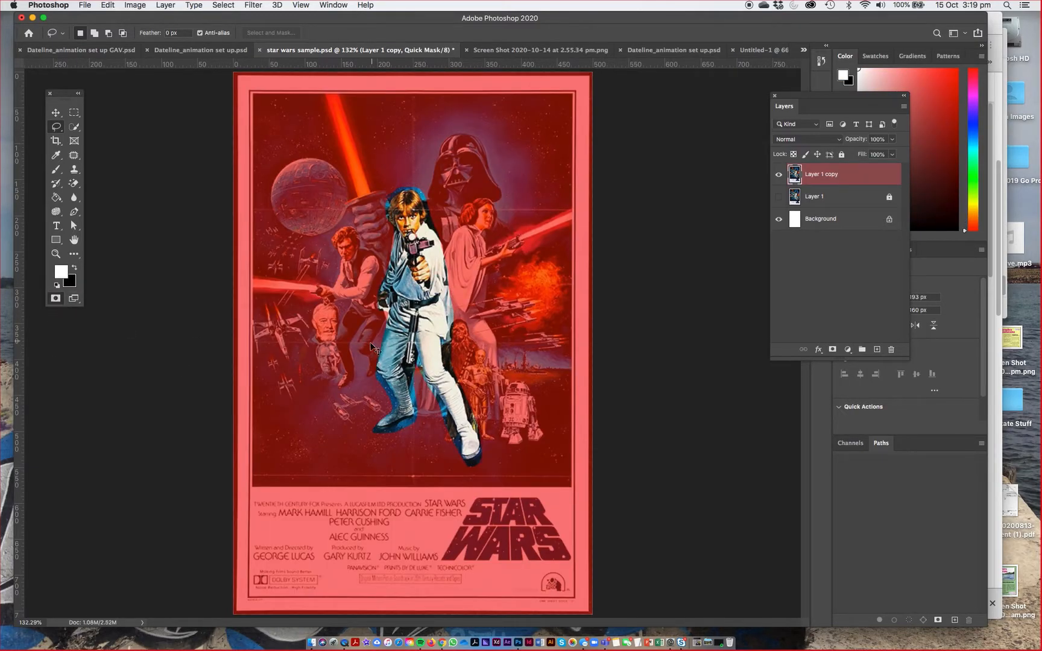
scroll(372, 345, "up", 3)
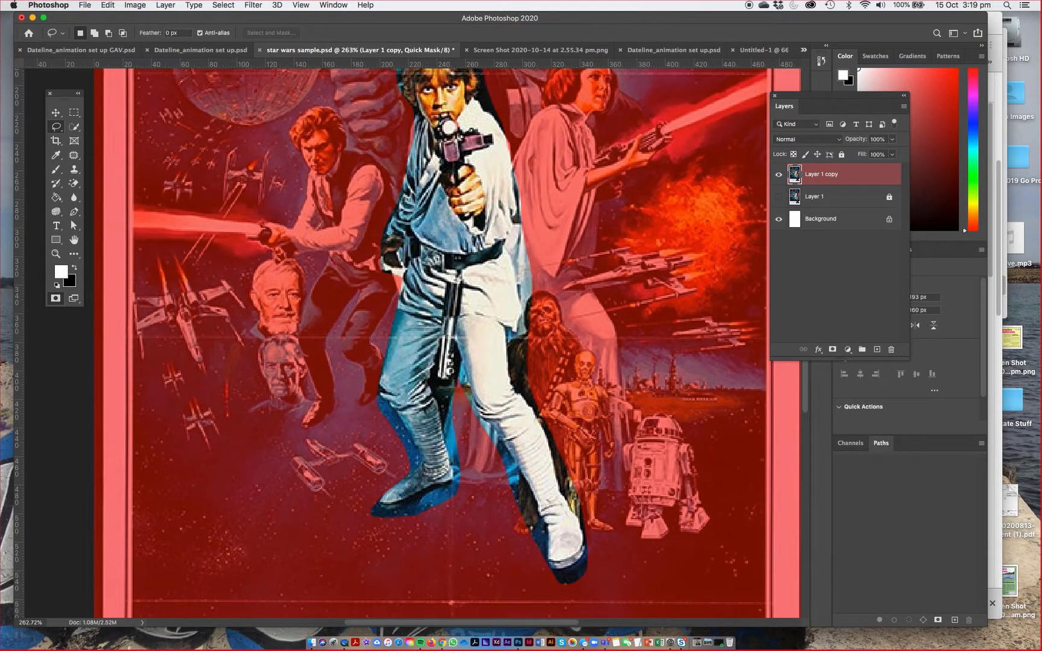
left_click(55, 300)
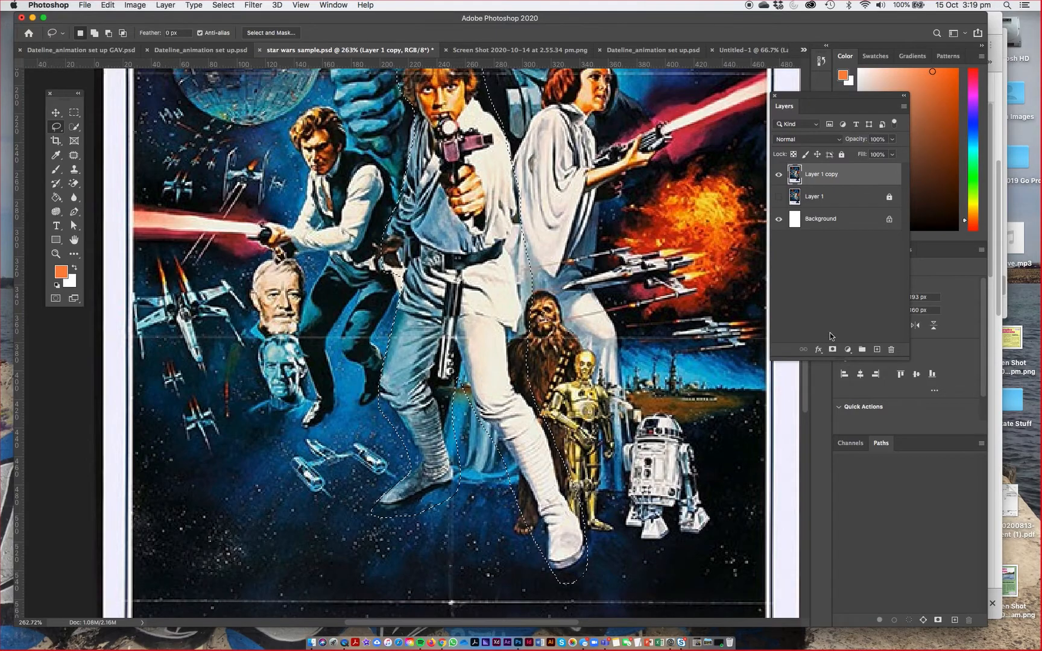
left_click(833, 350)
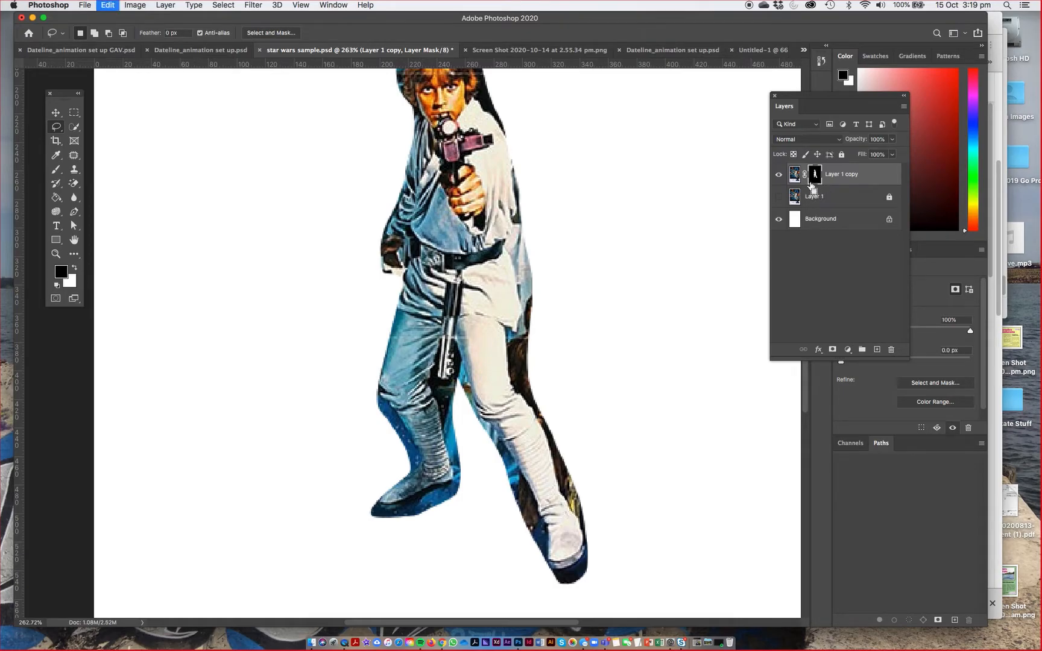
key("cmd+z")
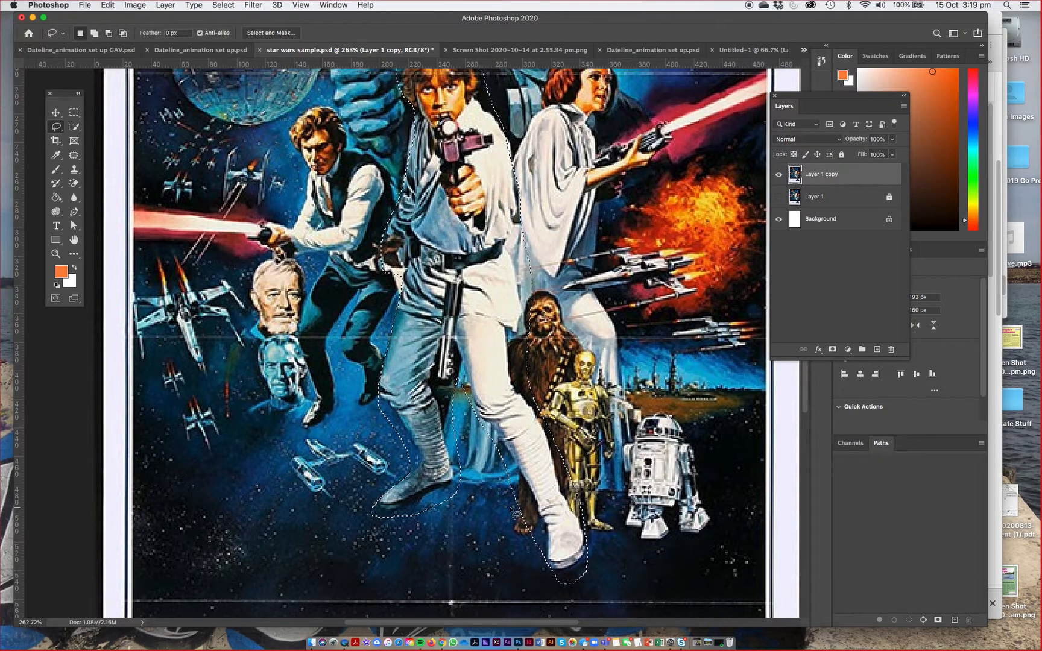
Trim the excess background around Luke's rear foot and between his legs in Quick Mask with a 10 px eraser
left_click(55, 300)
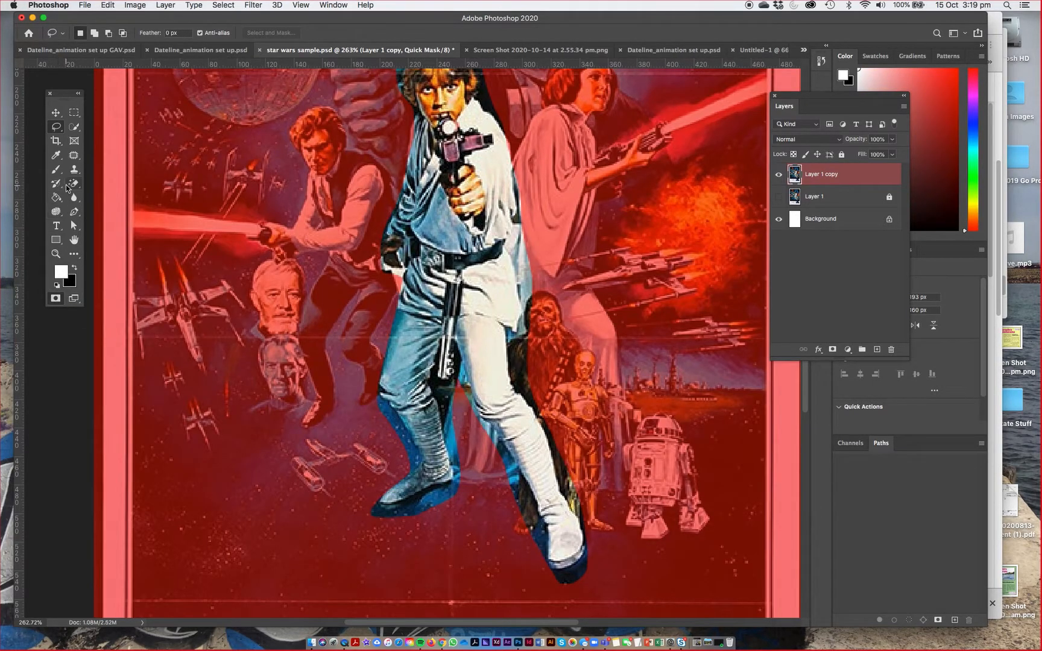
left_click(59, 172)
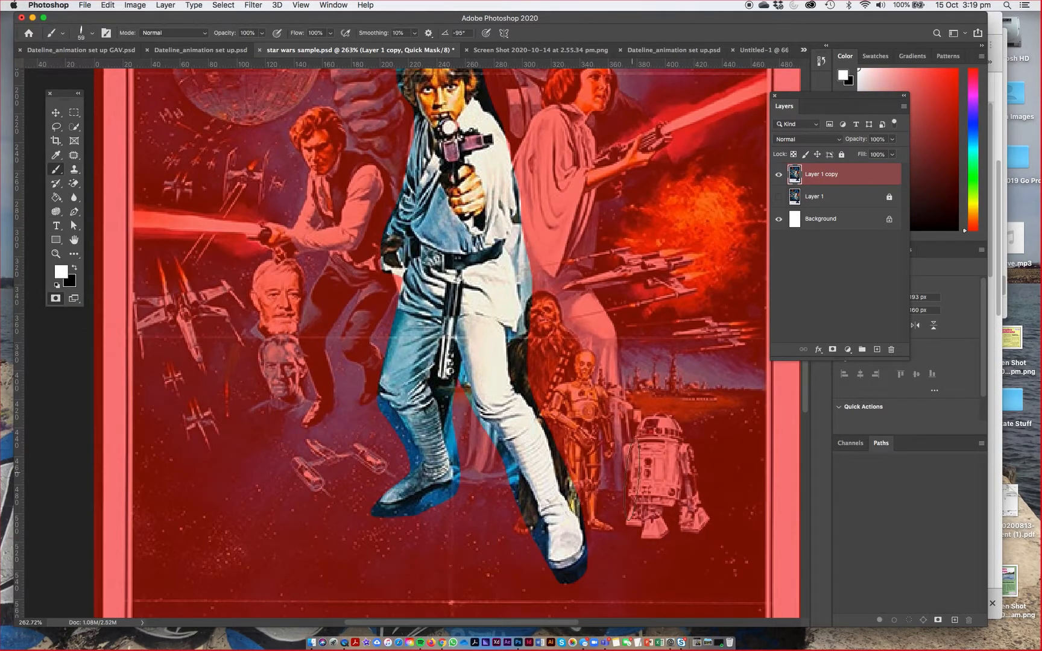
left_click(73, 186)
left_click(117, 182)
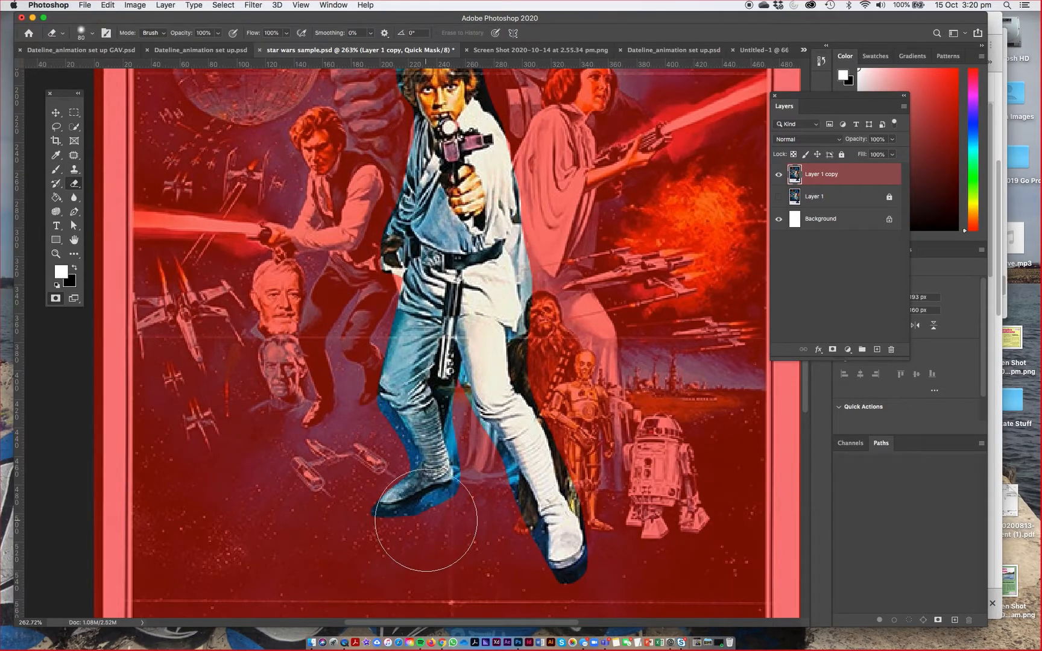
key("bracketleft")
key("bracketleft")
key("bracketleft")
key("bracketleft")
key("bracketleft")
key("bracketleft")
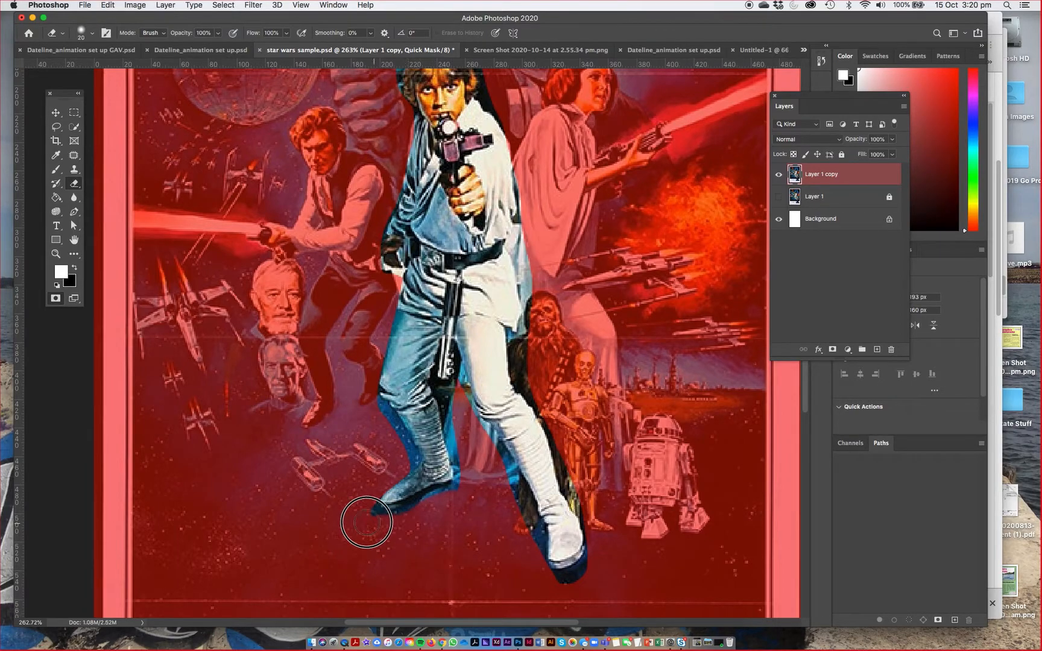
mouse_move(448, 405)
left_mouse_down()
mouse_move(455, 428)
mouse_move(452, 390)
mouse_move(462, 458)
left_mouse_up()
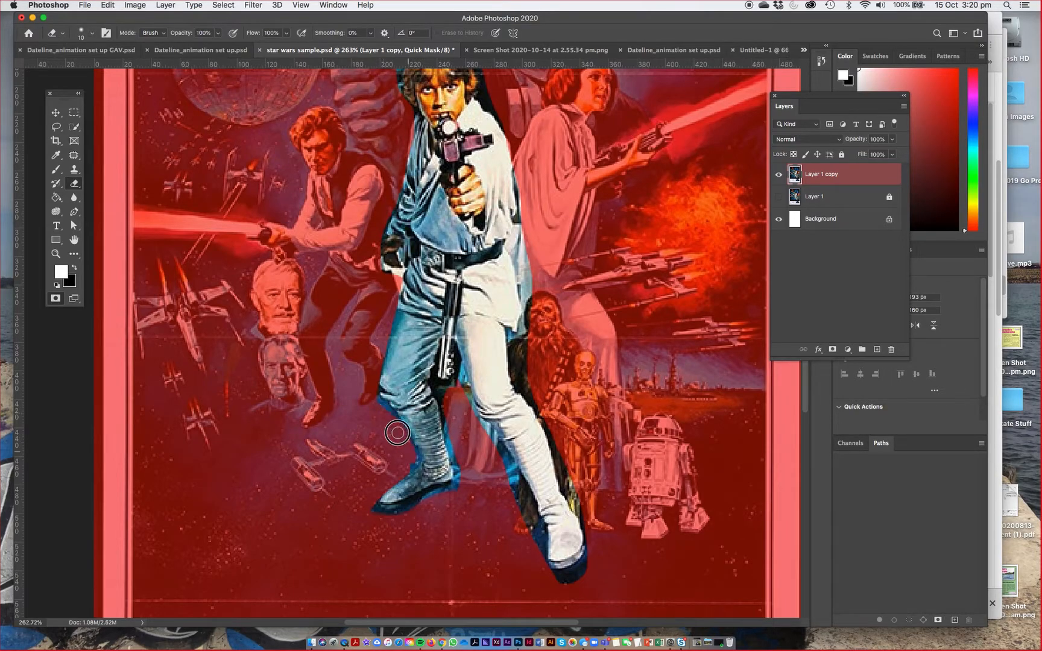
Trim the Quick Mask along Luke's front shin, and restore the overpainted part of the leg with swapped mask colours
left_click(56, 298)
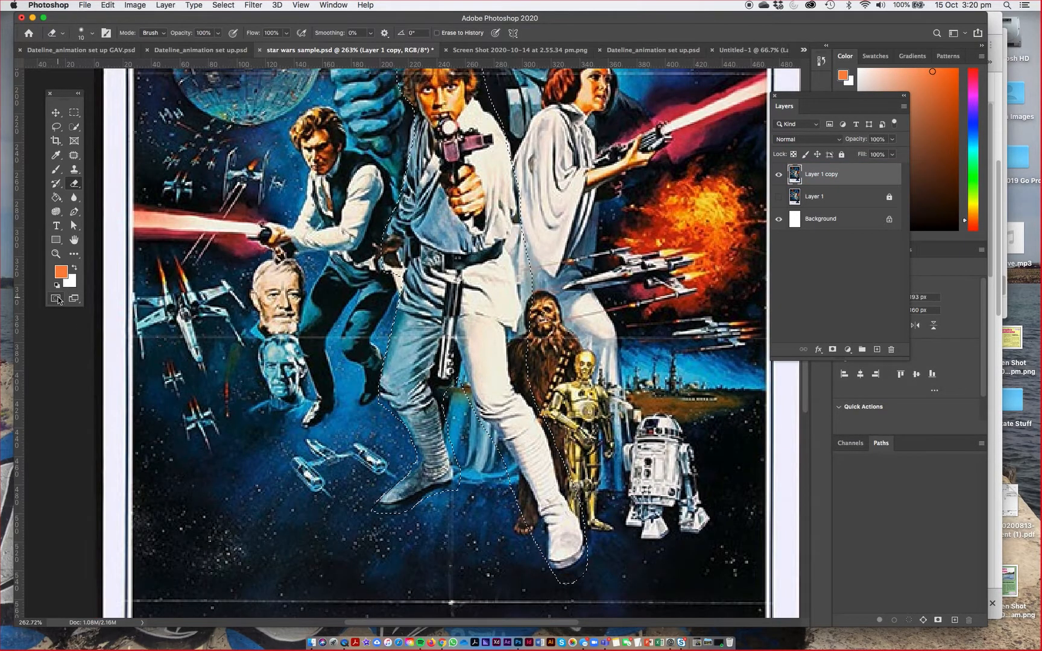
key("q")
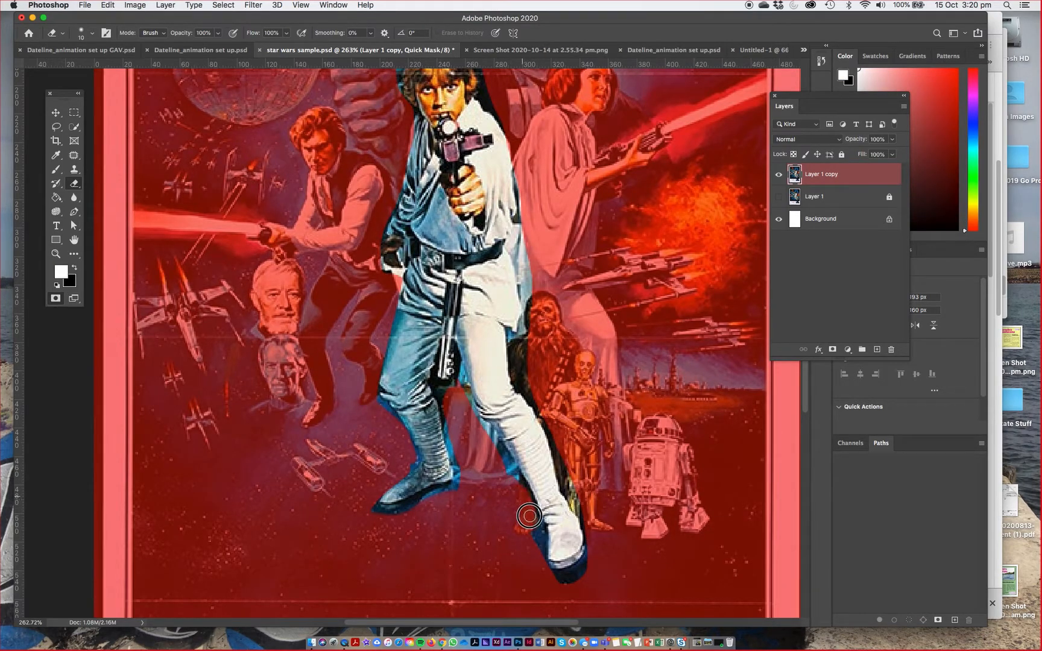
left_click(56, 298)
key("q")
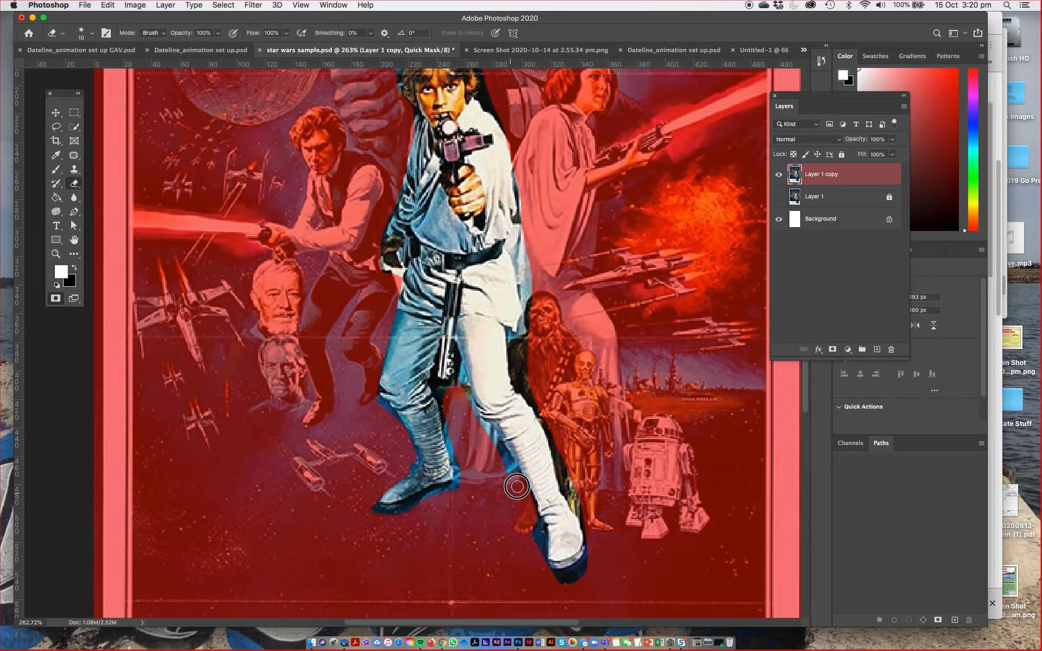
left_click_drag(540, 456, 522, 481)
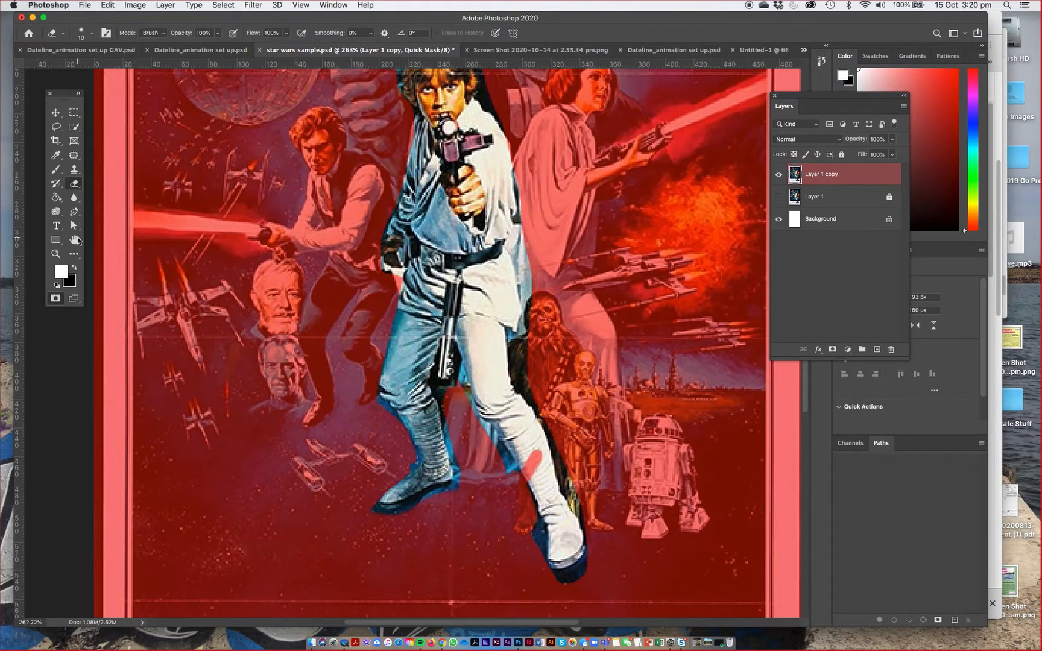
left_click(74, 268)
mouse_move(533, 448)
left_mouse_down()
mouse_move(530, 437)
mouse_move(535, 483)
left_mouse_up()
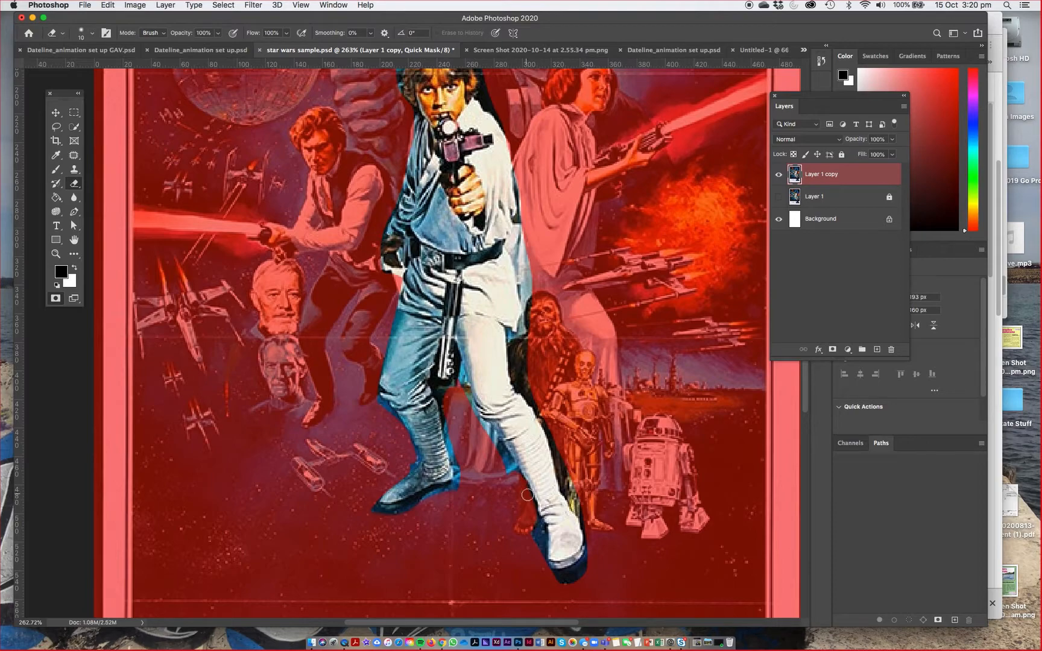
Refine the Quick Mask around Luke's rear foot, front boot and the edge beside Chewbacca, and convert it to a selection
key("x")
left_click_drag(422, 520, 407, 458)
key("x")
mouse_move(402, 476)
left_mouse_down()
mouse_move(420, 464)
mouse_move(401, 501)
mouse_move(423, 486)
mouse_move(411, 492)
left_mouse_up()
key("x")
mouse_move(521, 351)
left_mouse_down()
mouse_move(540, 326)
mouse_move(538, 265)
mouse_move(546, 312)
left_mouse_up()
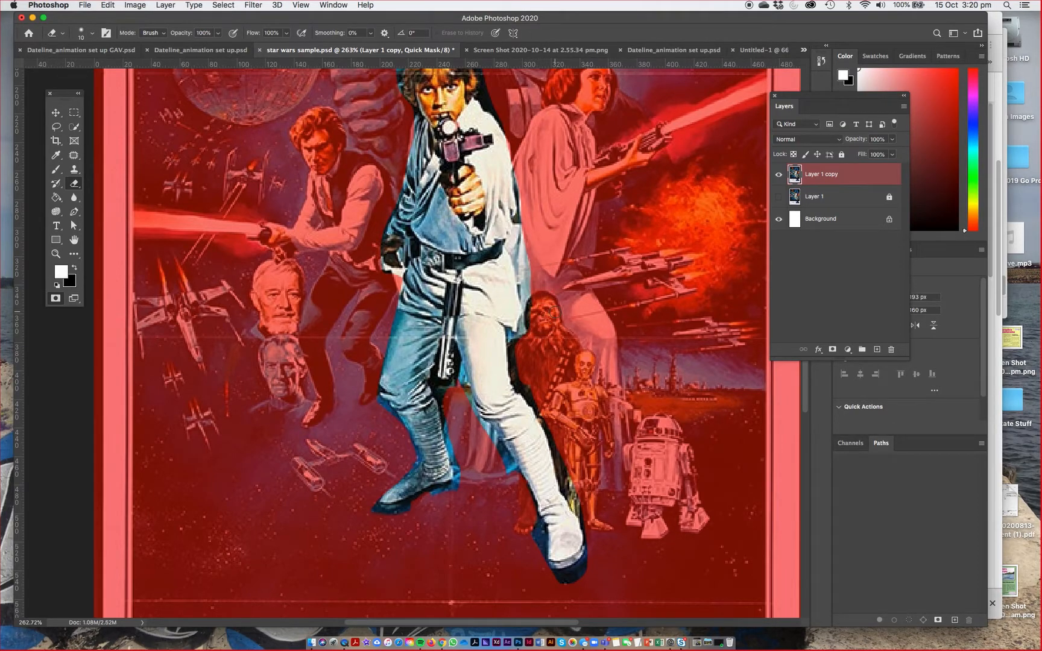
mouse_move(559, 595)
left_mouse_down()
mouse_move(595, 571)
mouse_move(568, 581)
left_mouse_up()
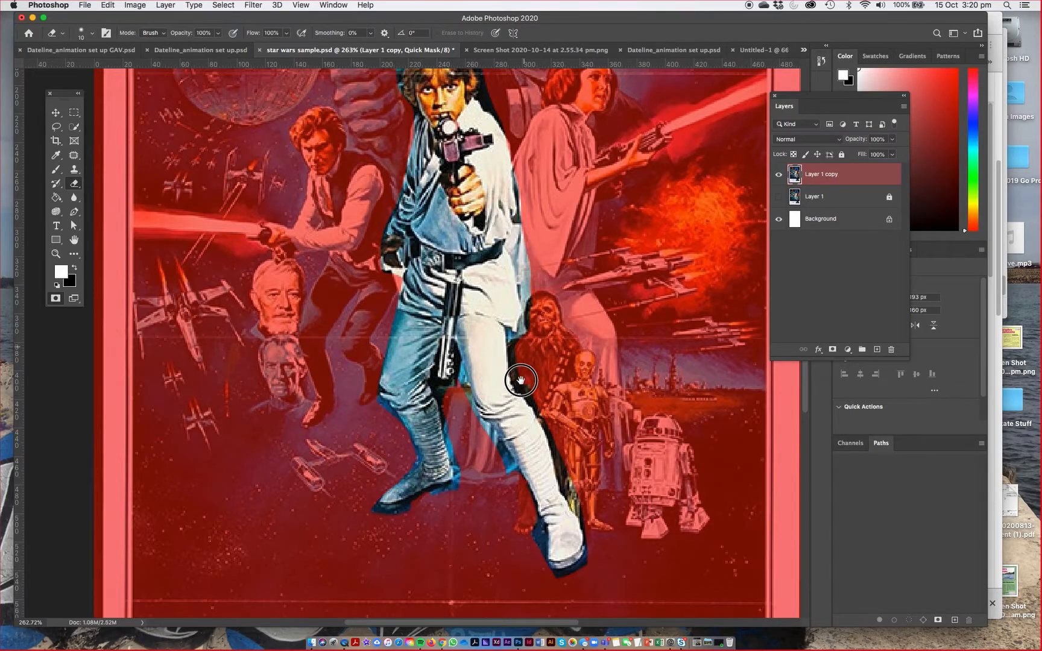
left_click_drag(525, 348, 516, 435)
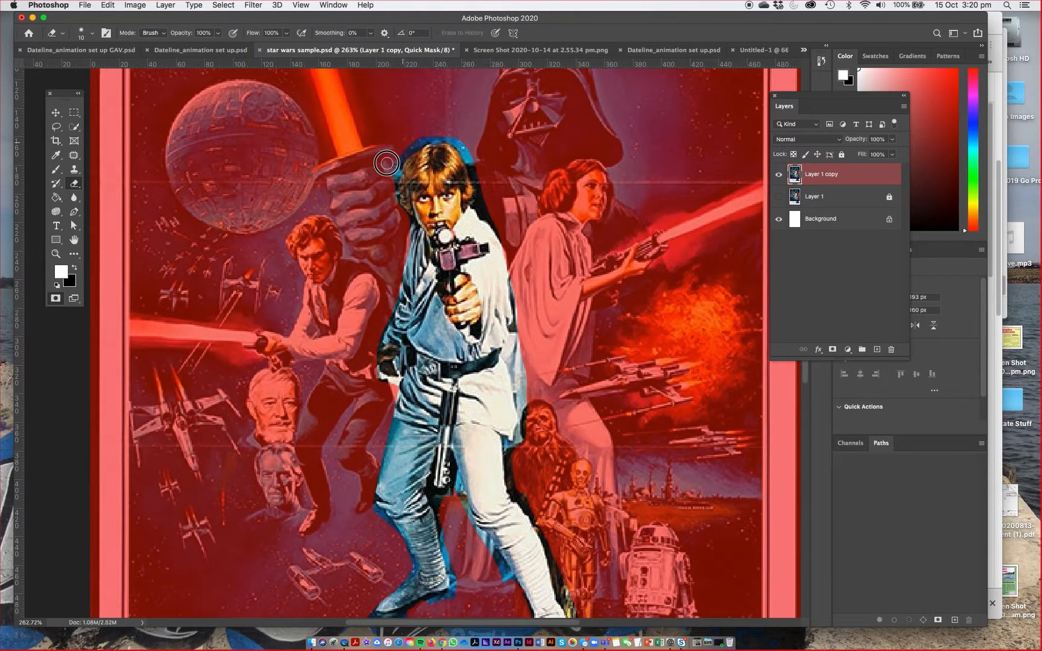
left_click(58, 299)
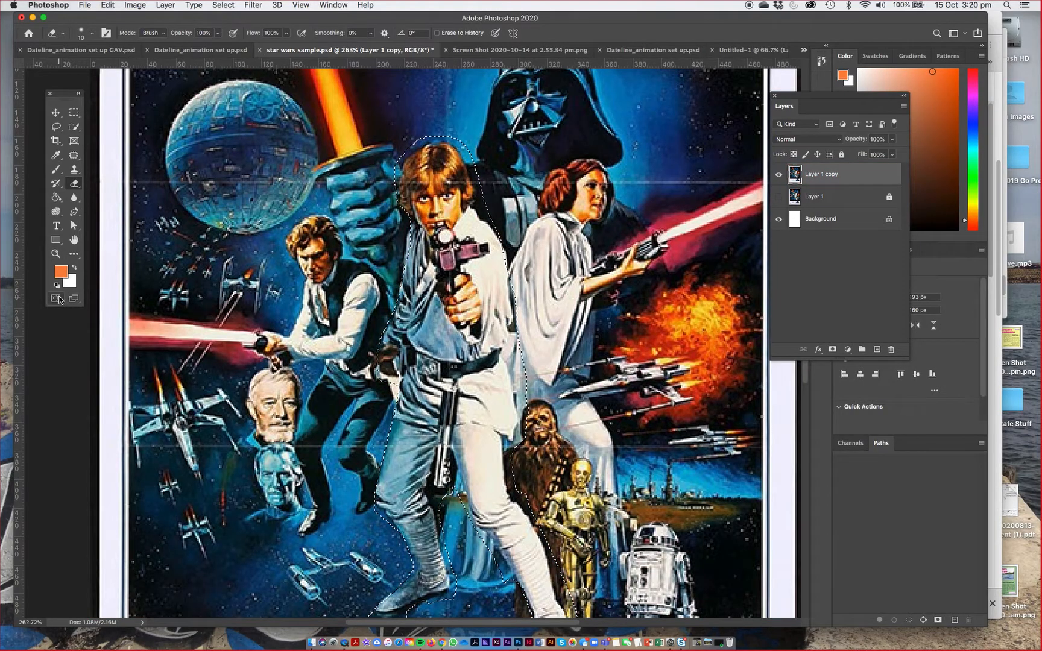
Copy the selected Luke figure from Layer 1 copy to a new layer and hide the new layer
key("super+minus")
key("super+minus")
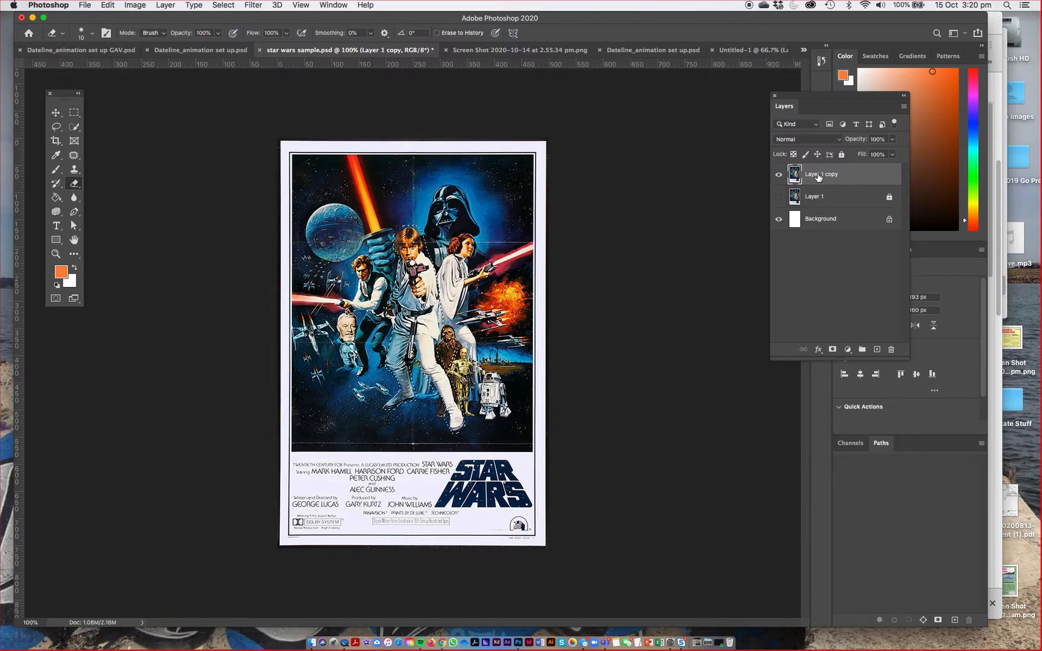
key("super+j")
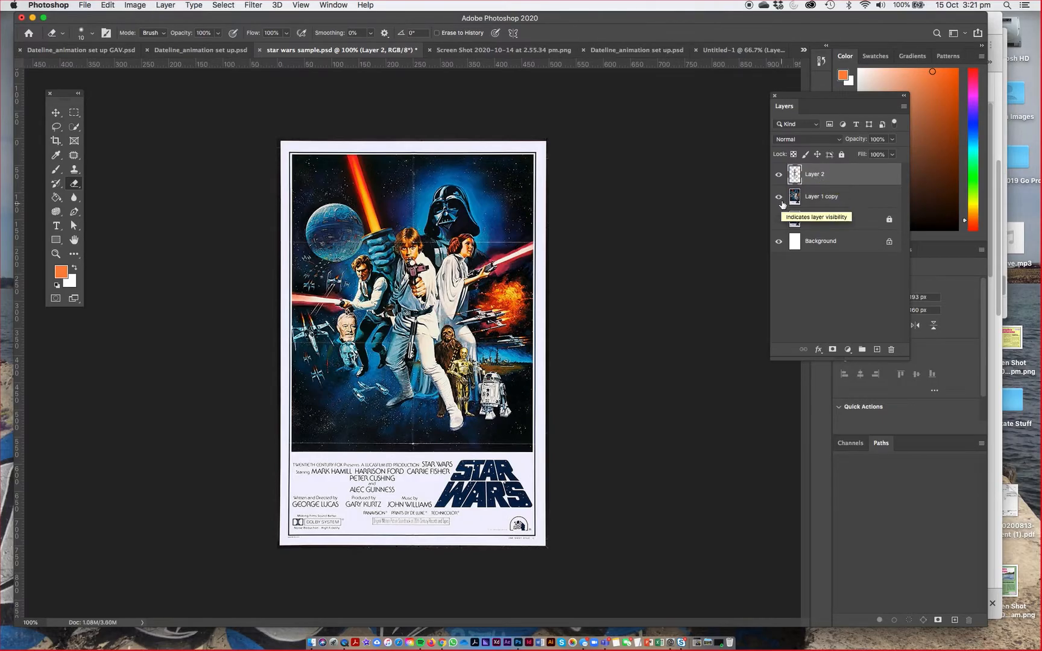
left_click(779, 197)
left_click(779, 196)
left_click(778, 174)
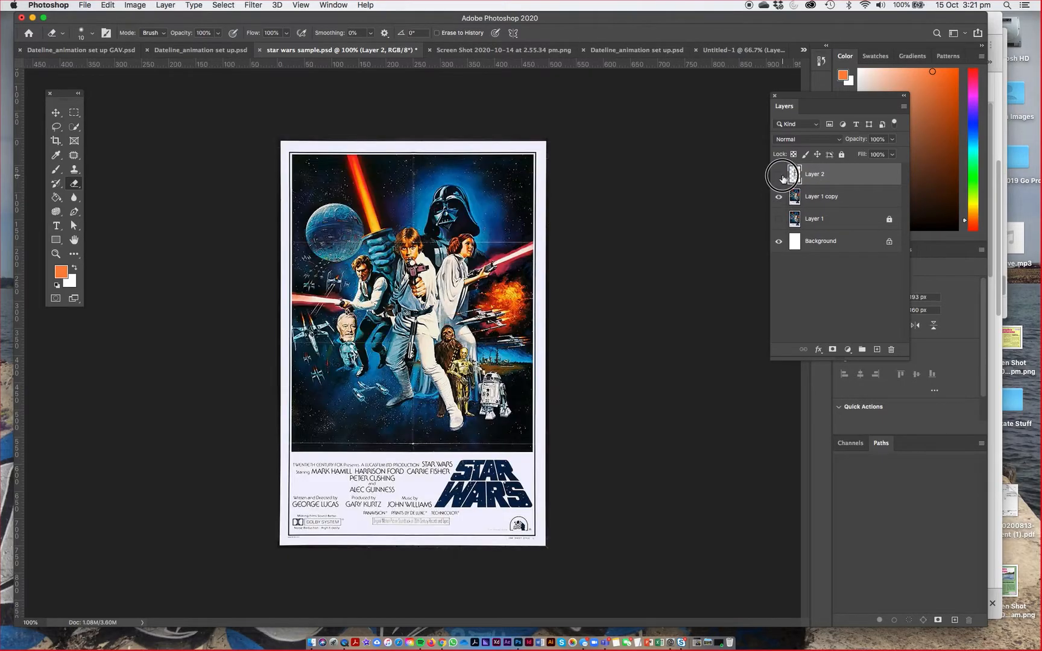
Rename the new character layer as luke
double_click(821, 173)
key("BackSpace")
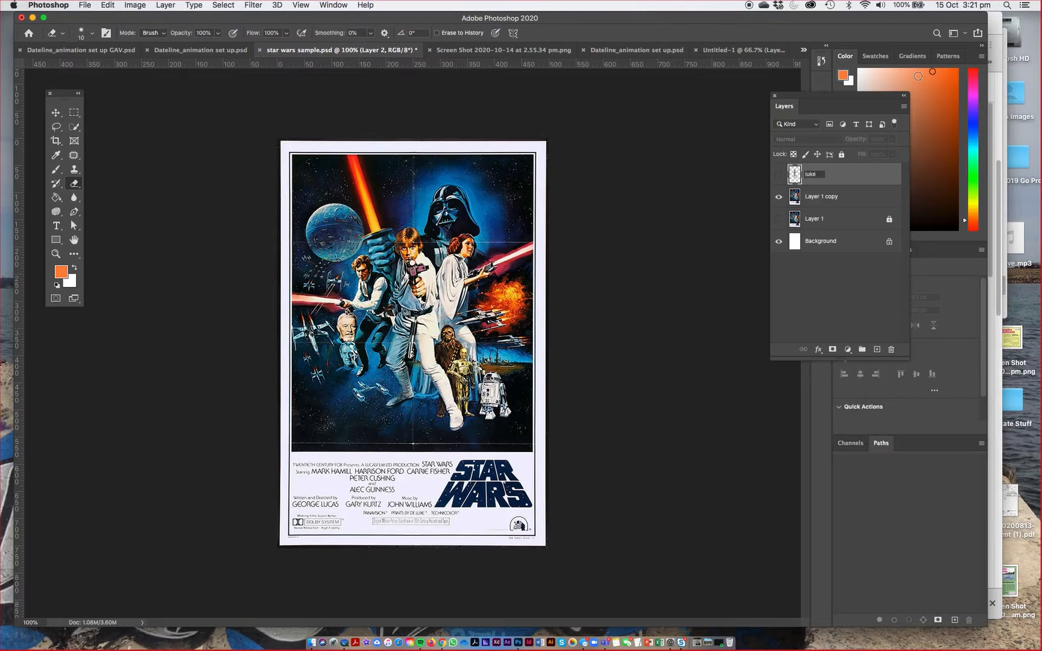
left_click(832, 298)
Load the outline of the luke layer as a selection with Layer 1 copy as the active layer
left_click(817, 201)
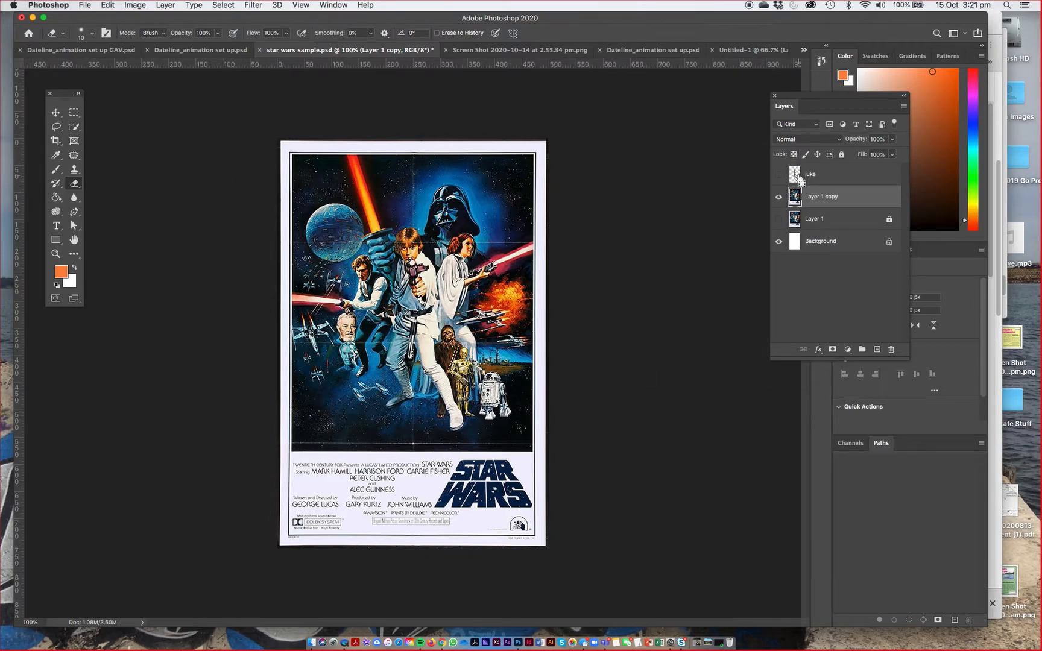
left_click_drag(828, 97, 734, 131)
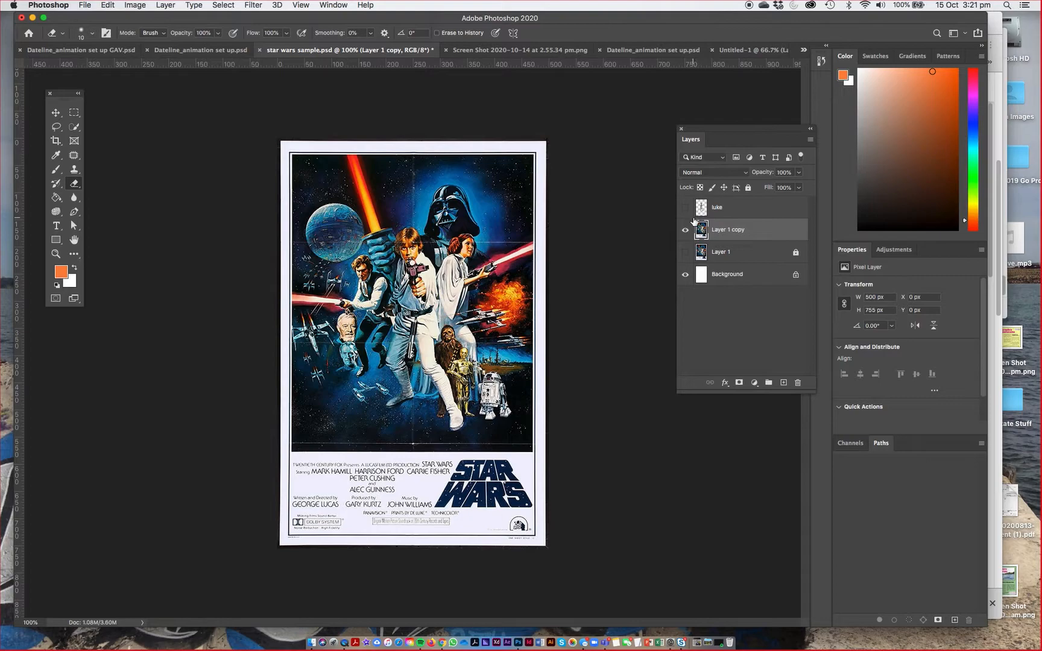
left_click_drag(706, 269, 705, 211)
left_click(701, 208, "super")
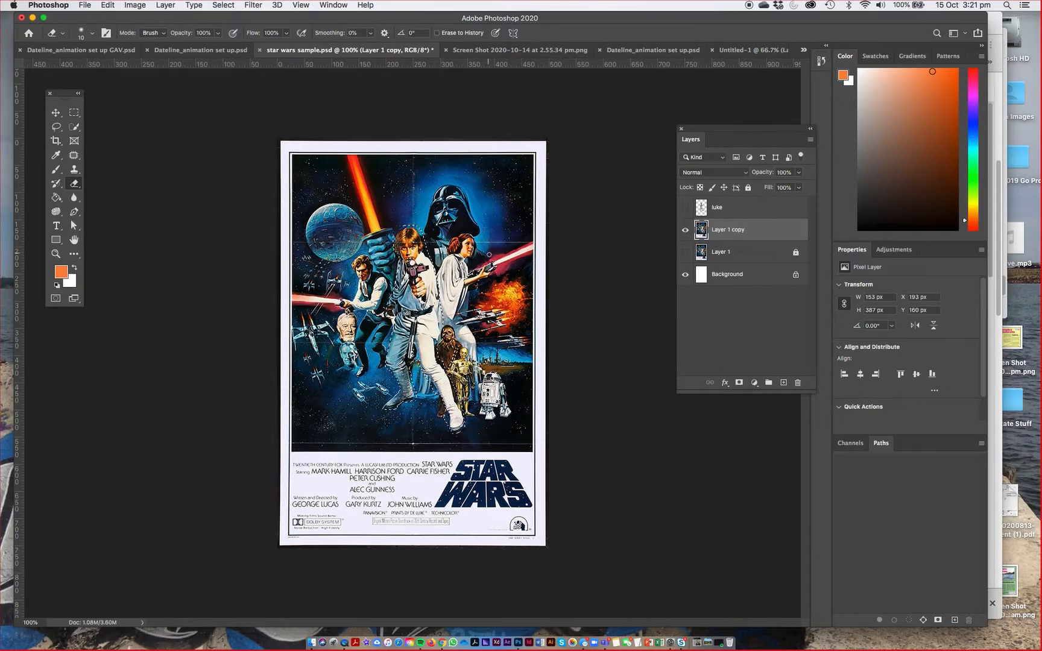
Try filling the Luke-shaped selection on Layer 1 copy with the orange foreground colour
left_click(107, 4)
left_click(144, 179)
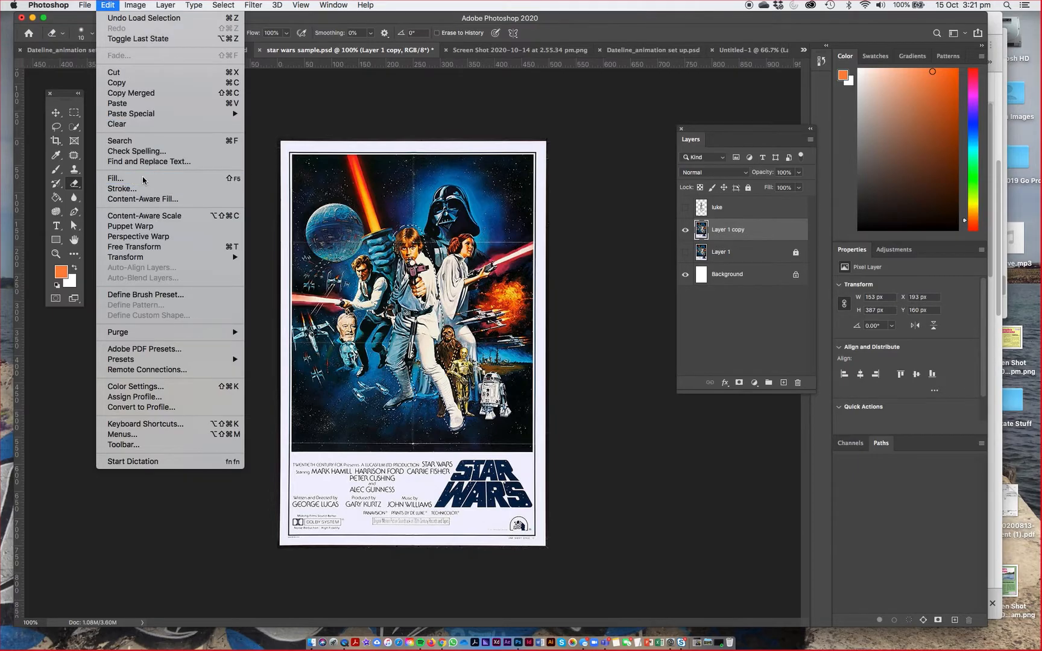
left_click(164, 73)
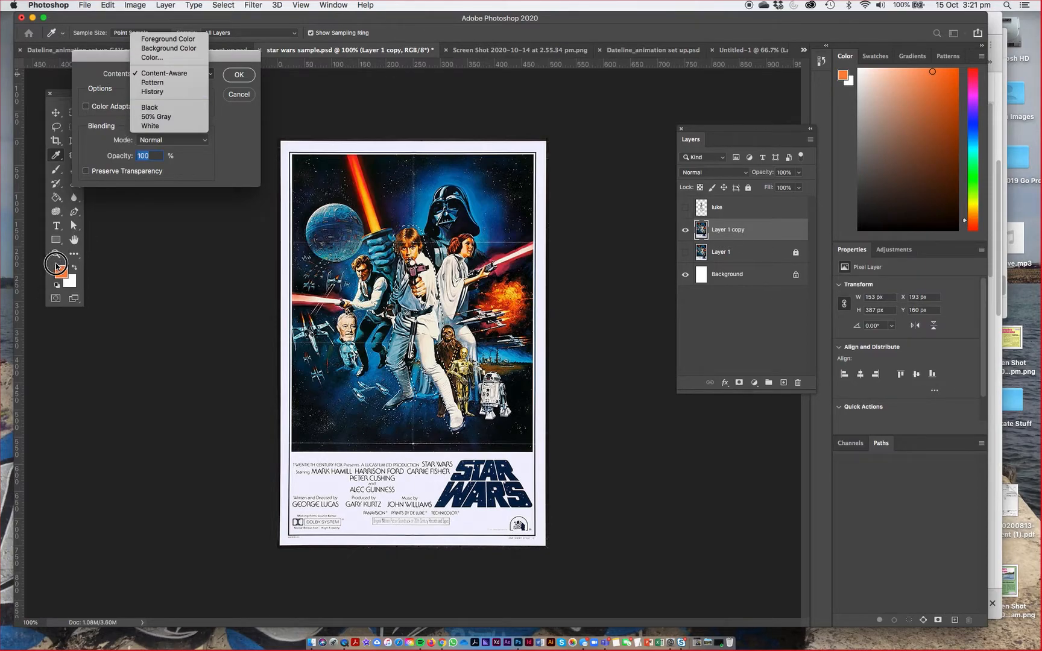
left_click(155, 40)
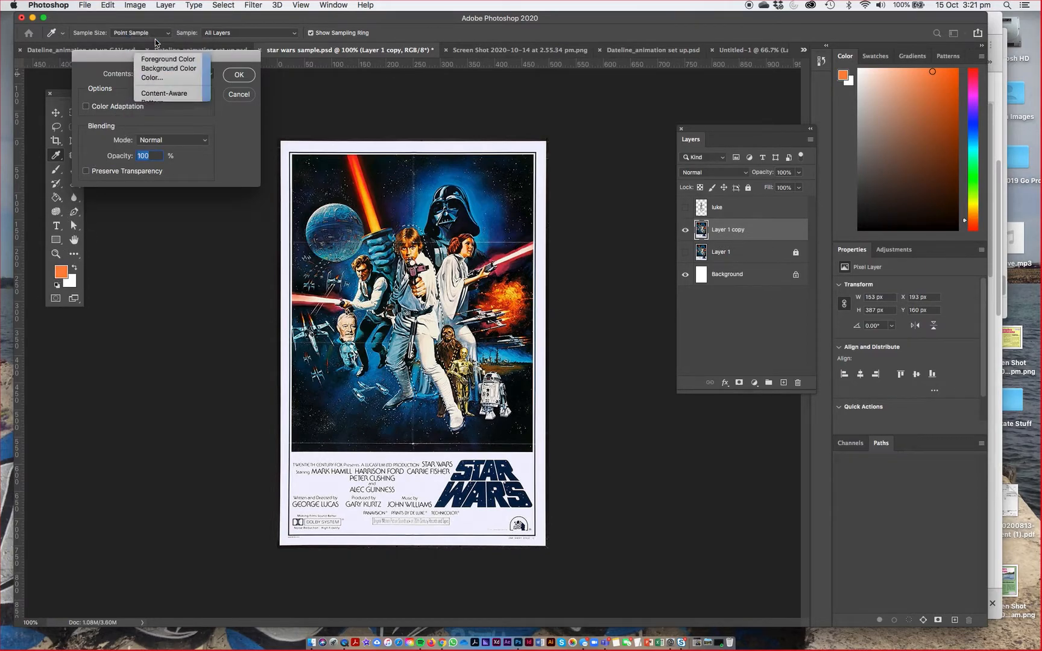
left_click(234, 74)
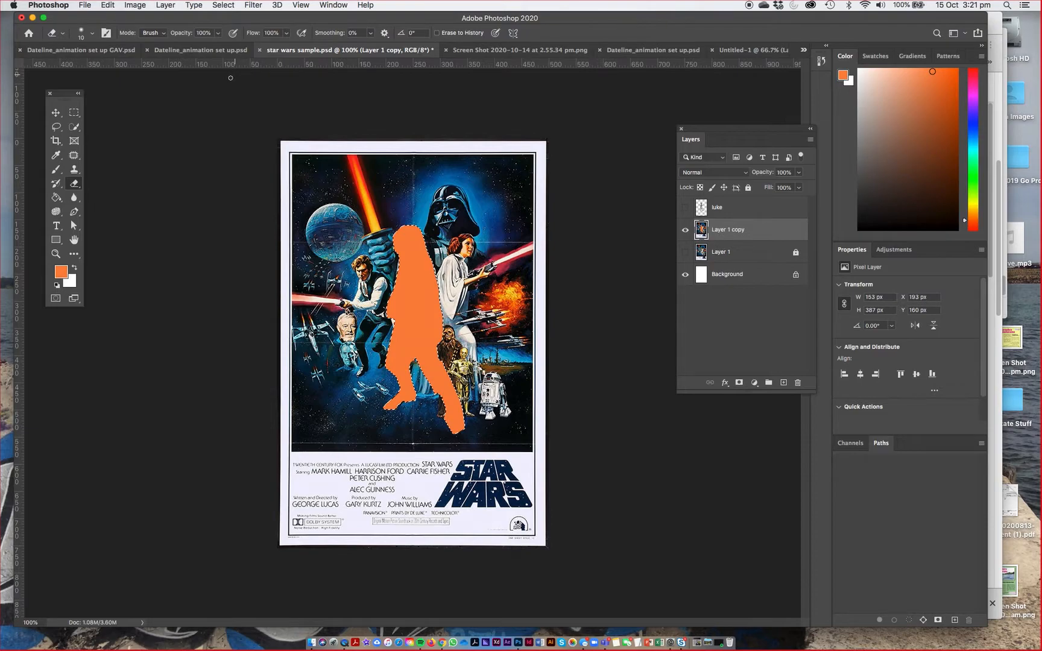
key("super+z")
Set the foreground colour to a bright saturated blue
left_click(62, 274)
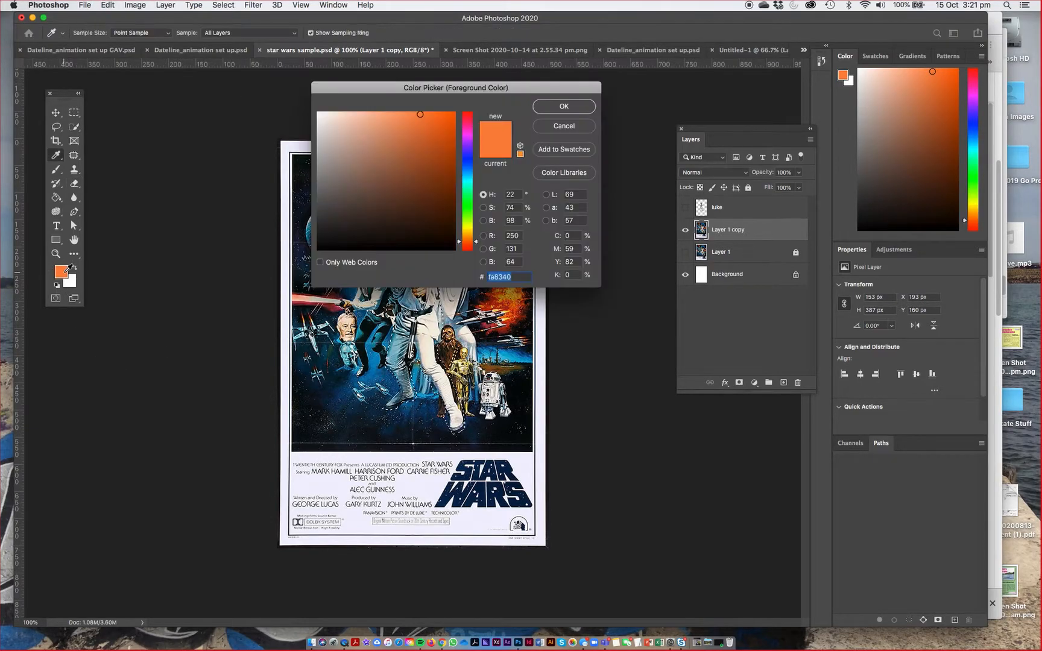
mouse_move(468, 132)
left_mouse_down()
mouse_move(468, 184)
mouse_move(468, 157)
left_mouse_up()
left_click(442, 118)
left_click(564, 106)
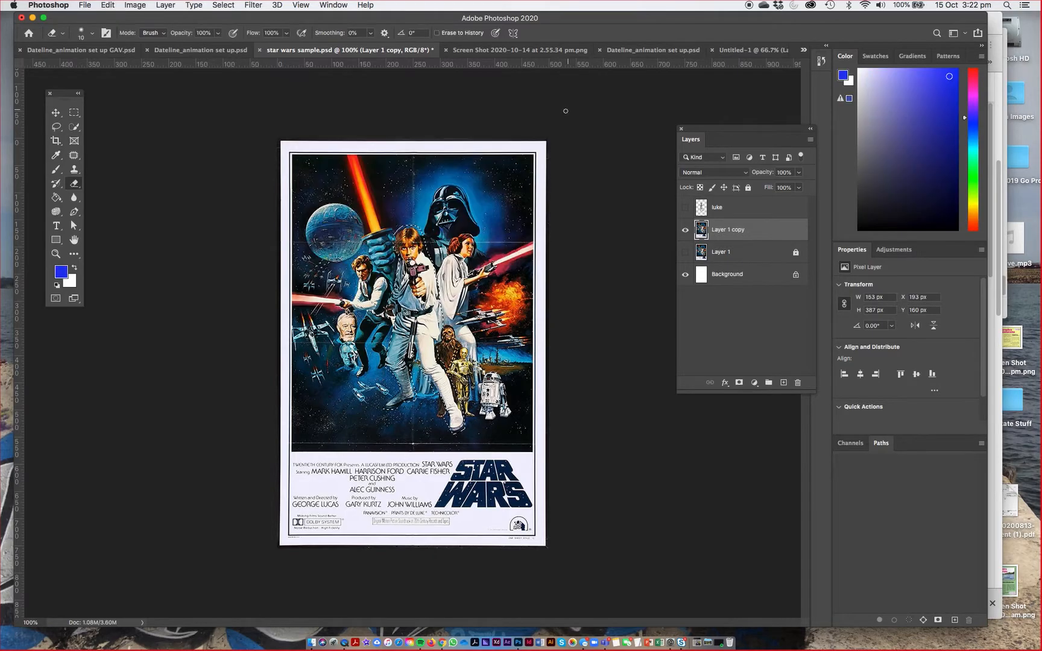
Try filling the Luke-shaped selection on Layer 1 copy with the blue foreground colour at 100% opacity
left_click(107, 5)
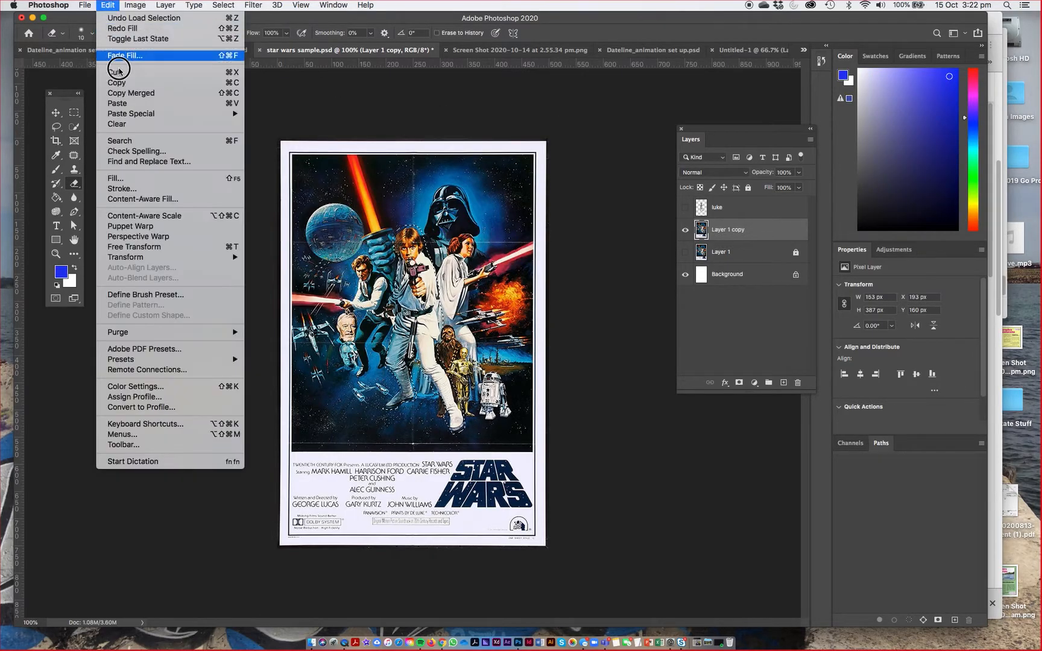
left_click(108, 180)
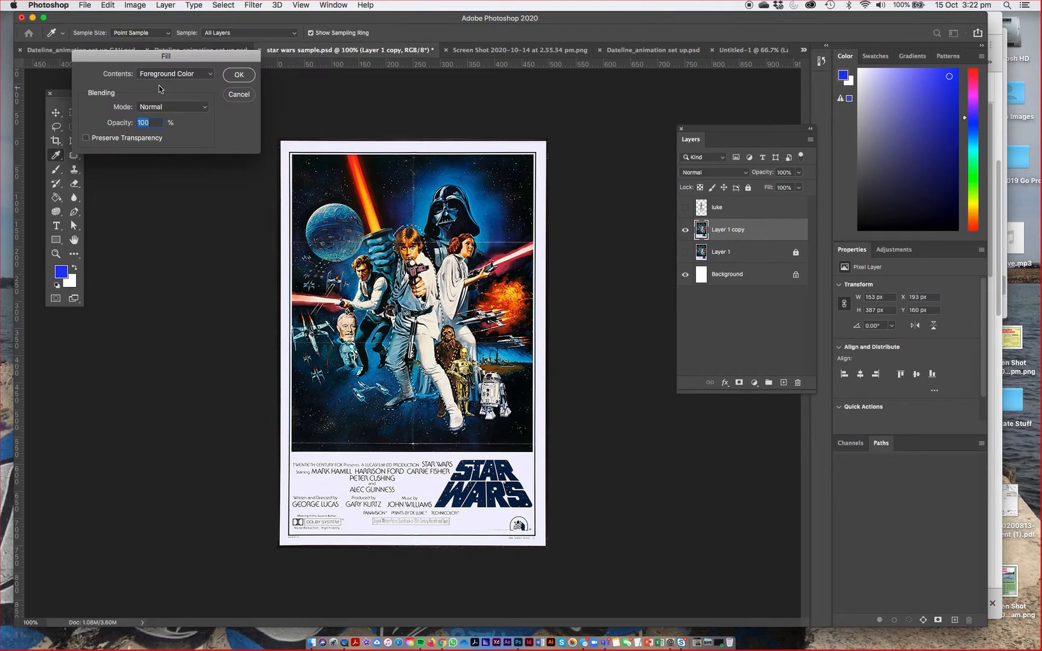
left_click(239, 76)
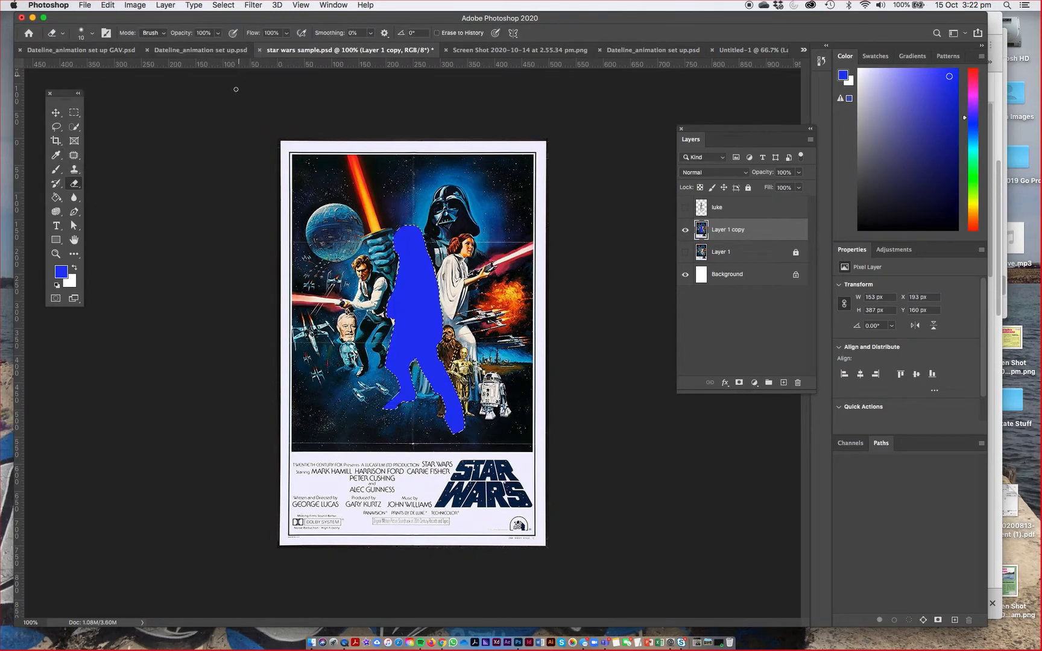
key("super+z")
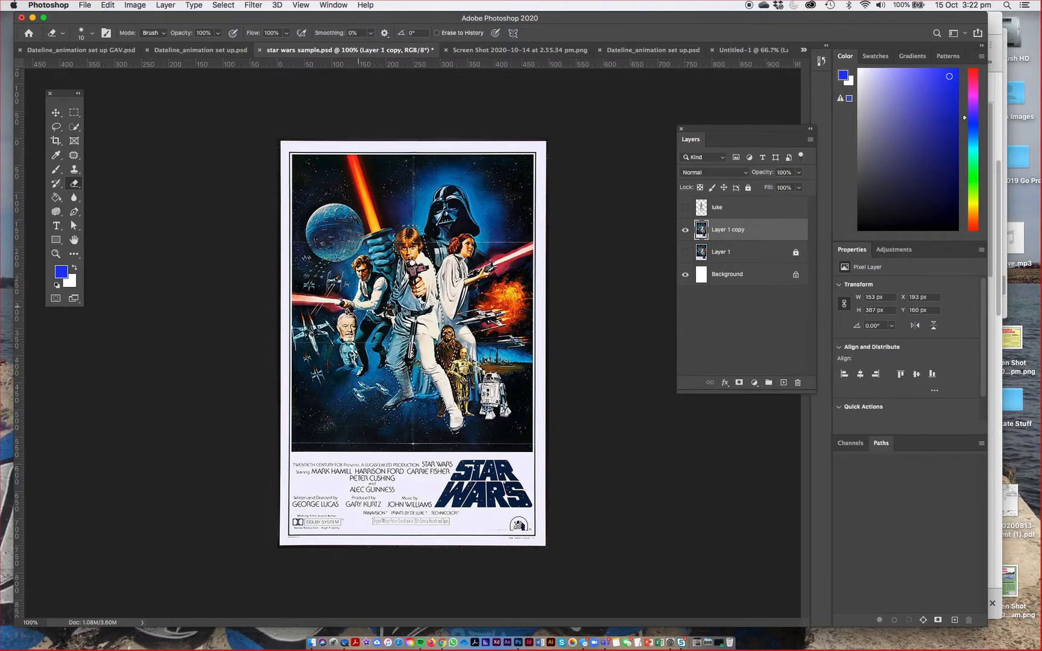
Fill the Luke-shaped selection on Layer 1 copy using Content-Aware contents in Normal mode at 100% opacity, with Color Adaptation off
left_click(108, 4)
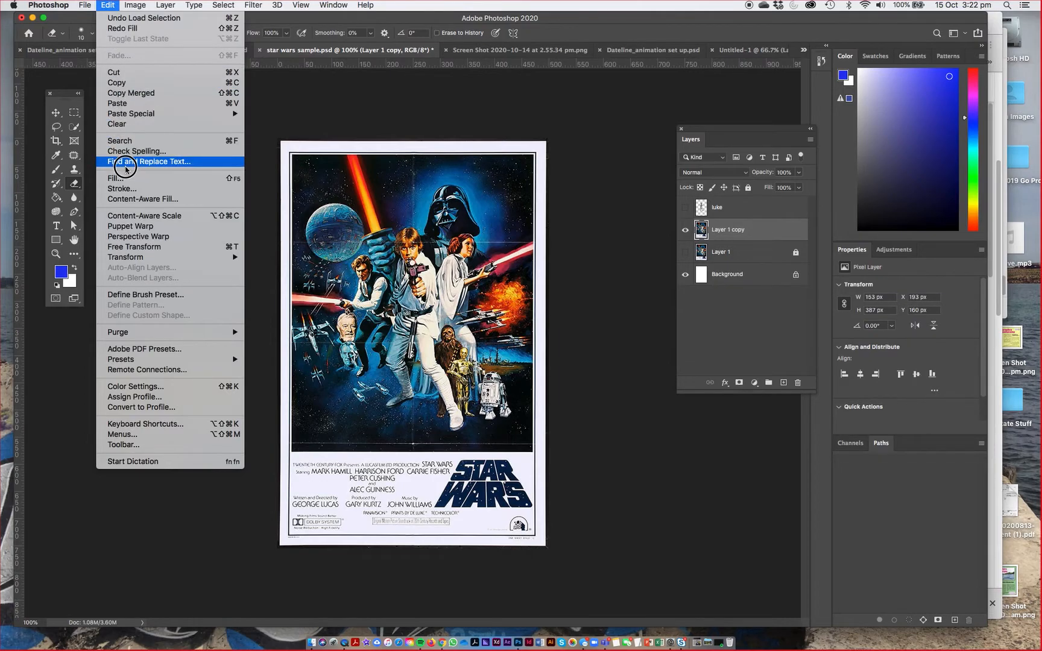
left_click(324, 207)
key("shift+BackSpace")
left_click_drag(185, 73, 179, 111)
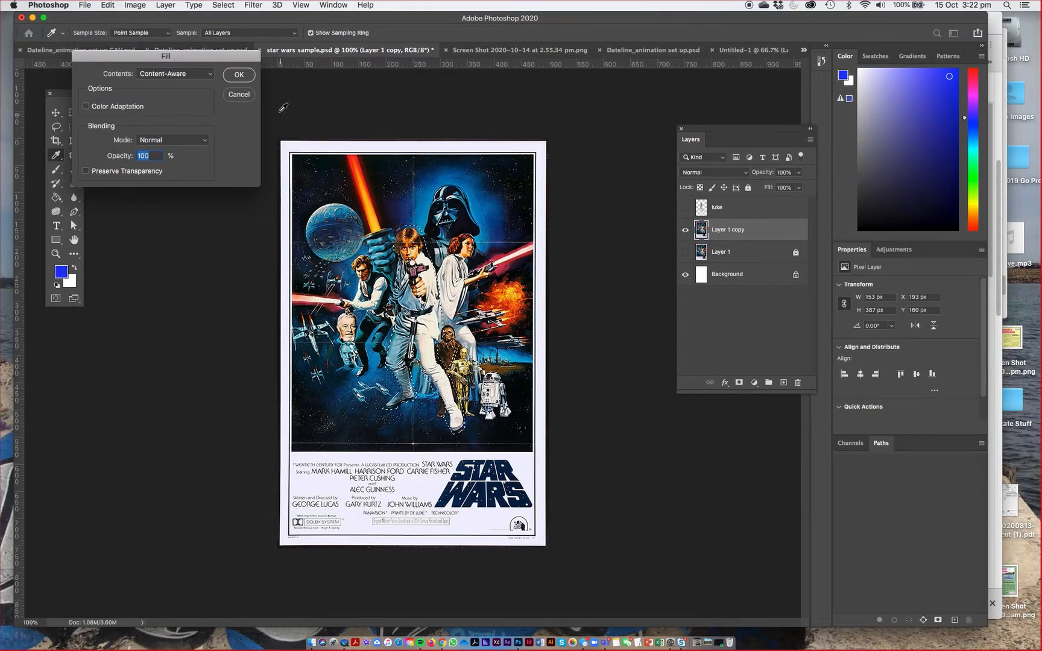
left_click(236, 75)
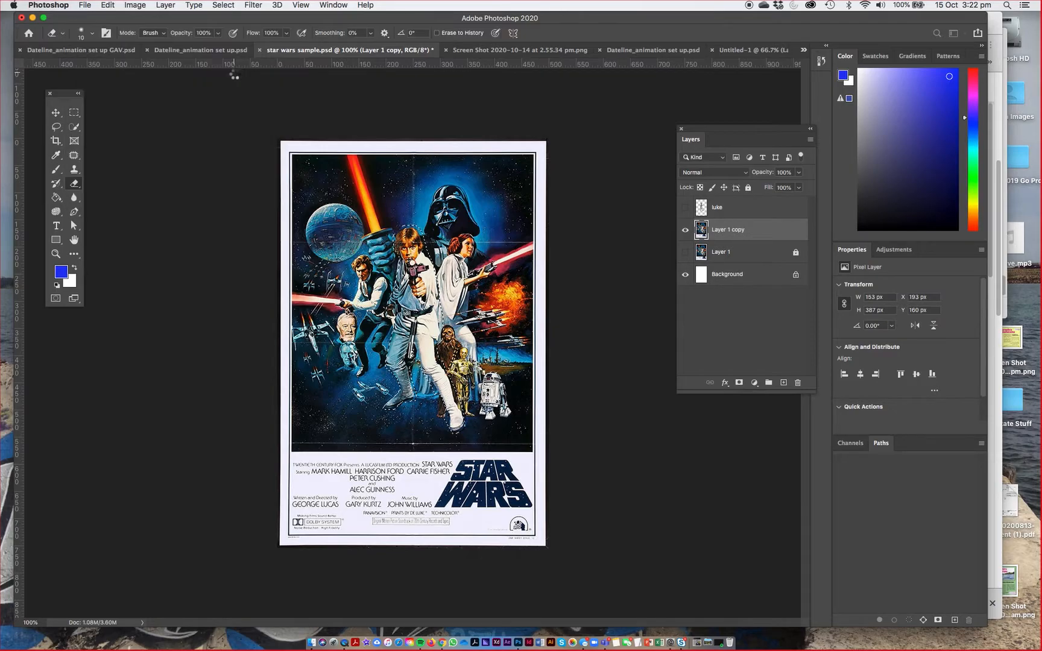
Inspect the filled area between Han and Leia up close and clear the Luke-shaped selection
key("super+d")
left_click_drag(385, 282, 475, 331)
key("super+shift+d")
scroll(515, 335, "down", 3)
scroll(515, 335, "right", 3)
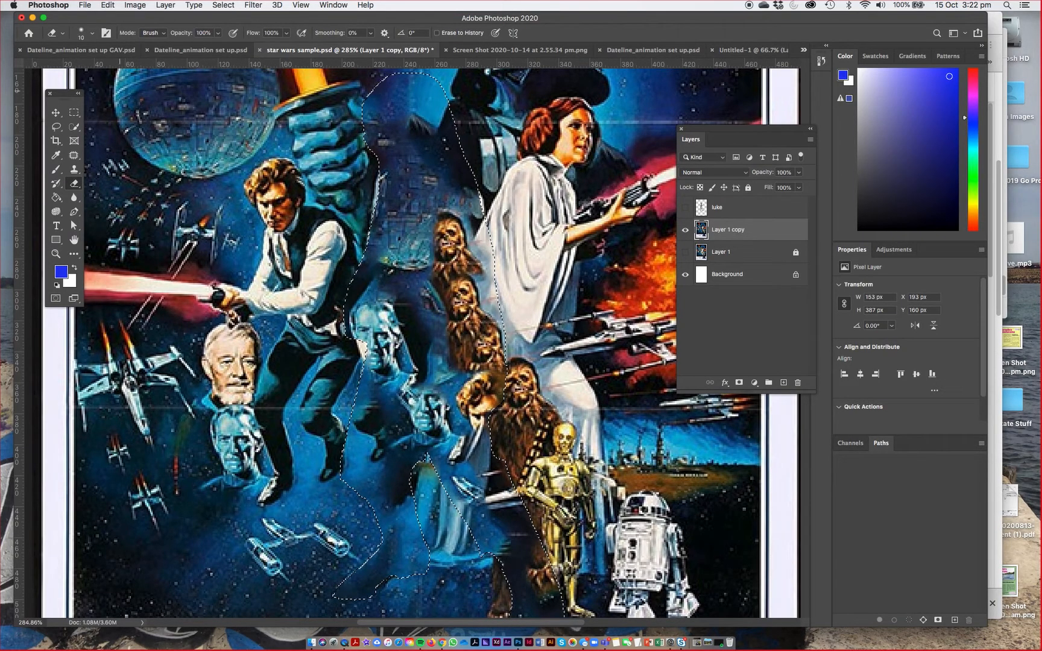
left_click(73, 112)
key("super+d")
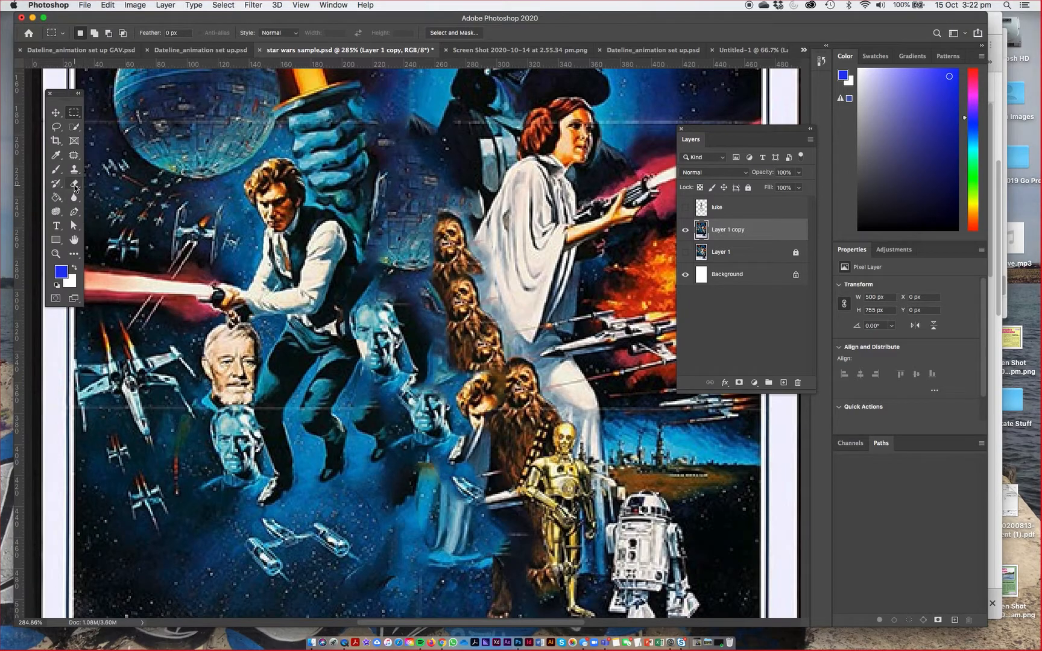
Clone dark starry background over the duplicated Chewbacca heads beside Leia with the Clone Stamp tool
left_click_drag(74, 169, 126, 168)
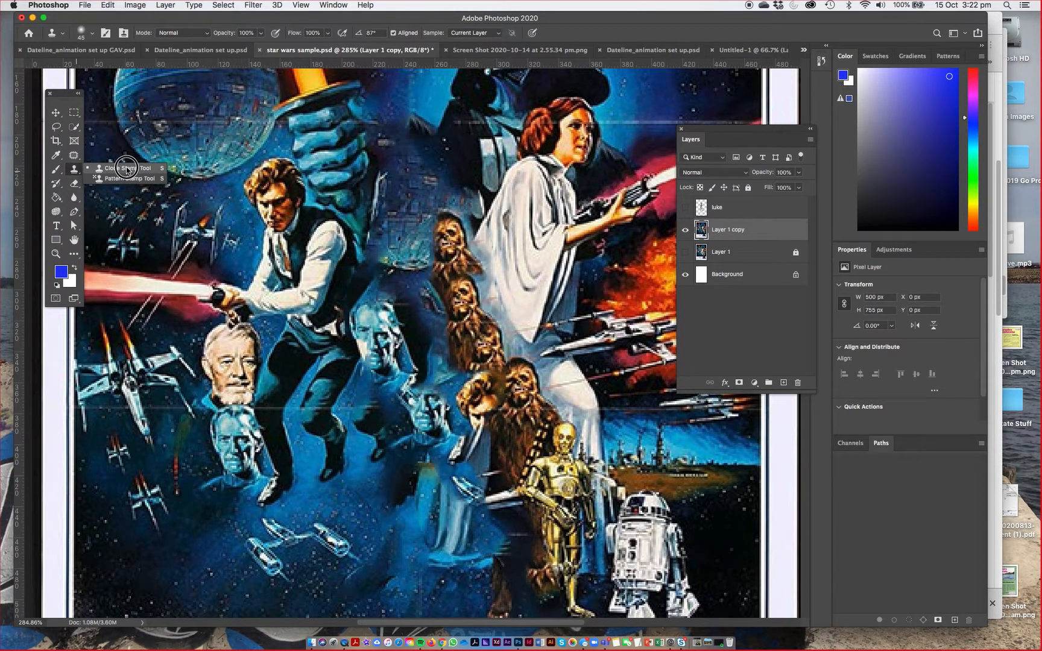
left_click_drag(126, 168, 112, 169)
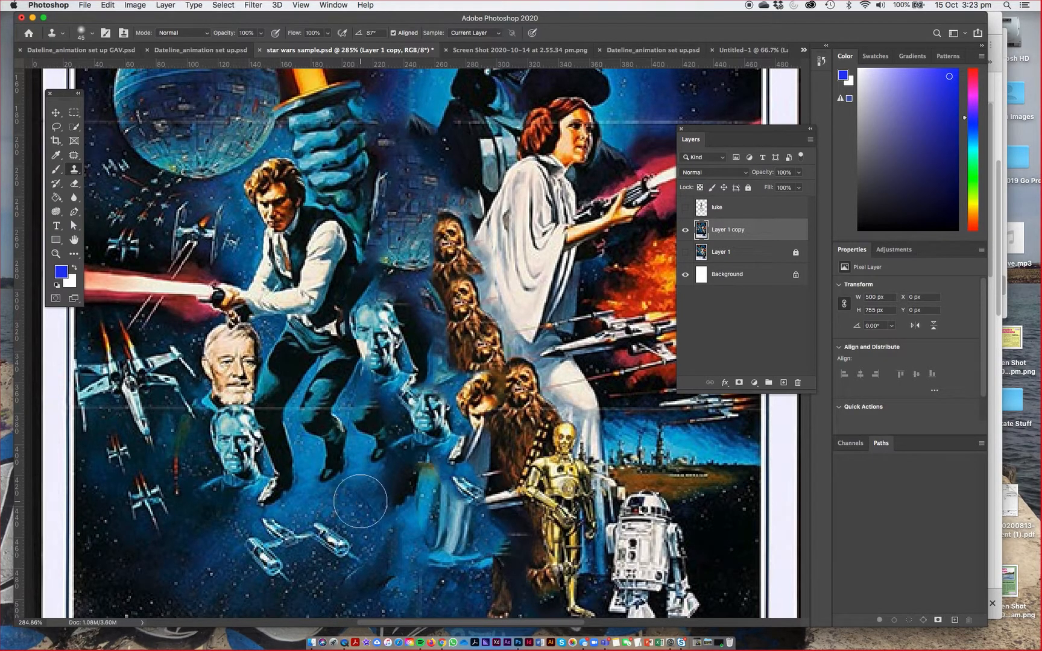
left_click(361, 500, "alt")
mouse_move(410, 367)
left_mouse_down()
mouse_move(415, 293)
mouse_move(446, 246)
left_mouse_up()
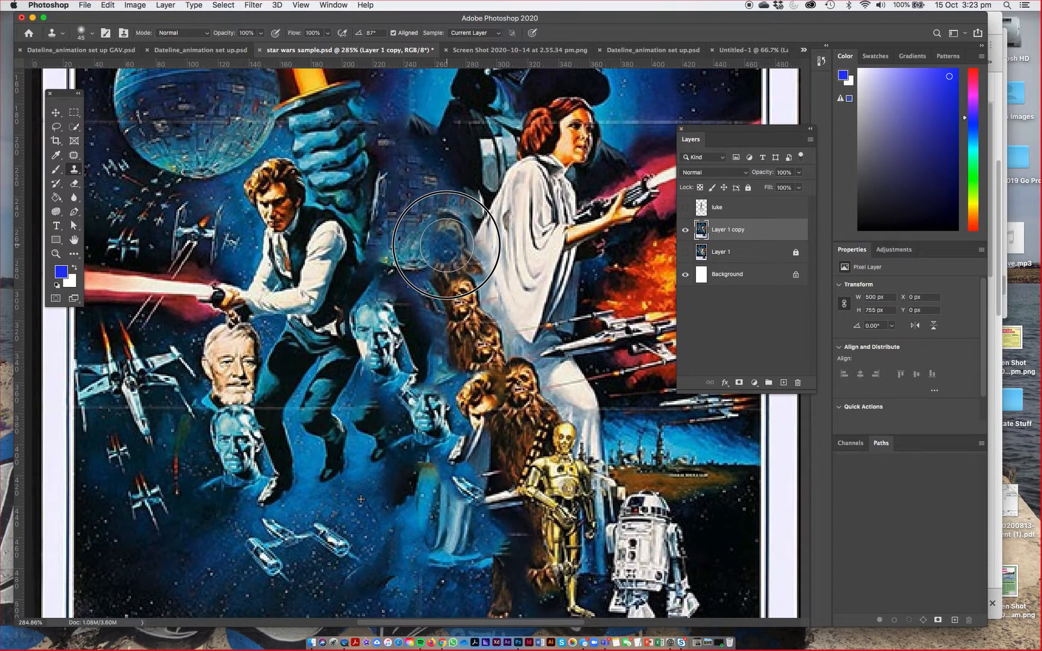
mouse_move(446, 245)
left_mouse_down()
mouse_move(446, 282)
mouse_move(444, 235)
mouse_move(462, 299)
mouse_move(465, 268)
mouse_move(466, 329)
mouse_move(442, 293)
left_mouse_up()
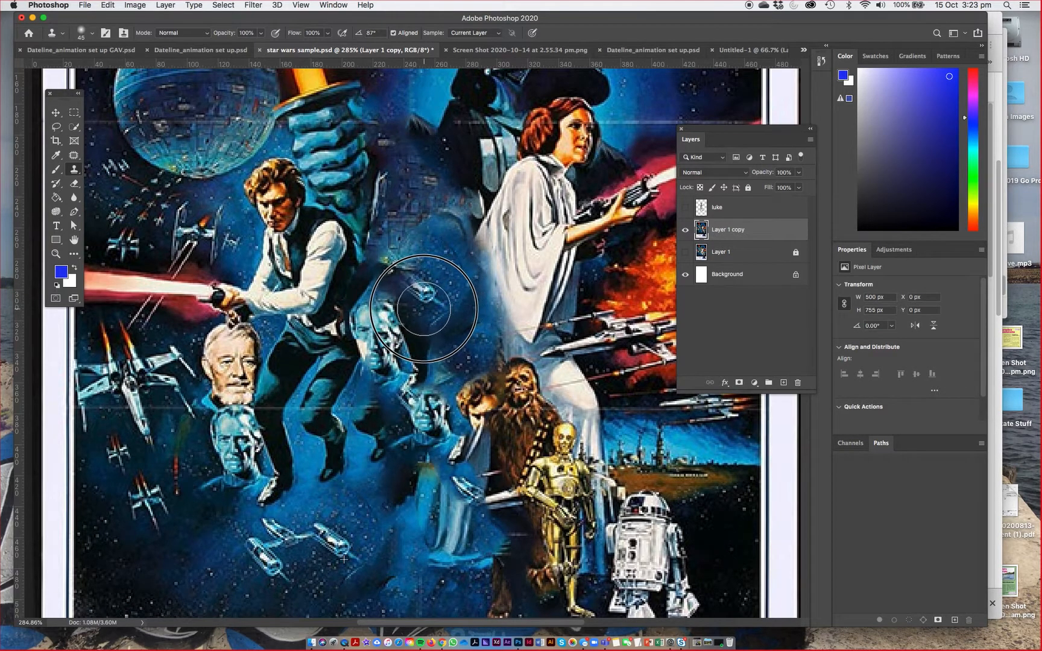
mouse_move(423, 309)
left_mouse_down()
mouse_move(440, 263)
mouse_move(480, 360)
mouse_move(468, 411)
mouse_move(462, 376)
mouse_move(365, 352)
mouse_move(376, 395)
mouse_move(261, 446)
mouse_move(221, 480)
mouse_move(256, 443)
left_mouse_up()
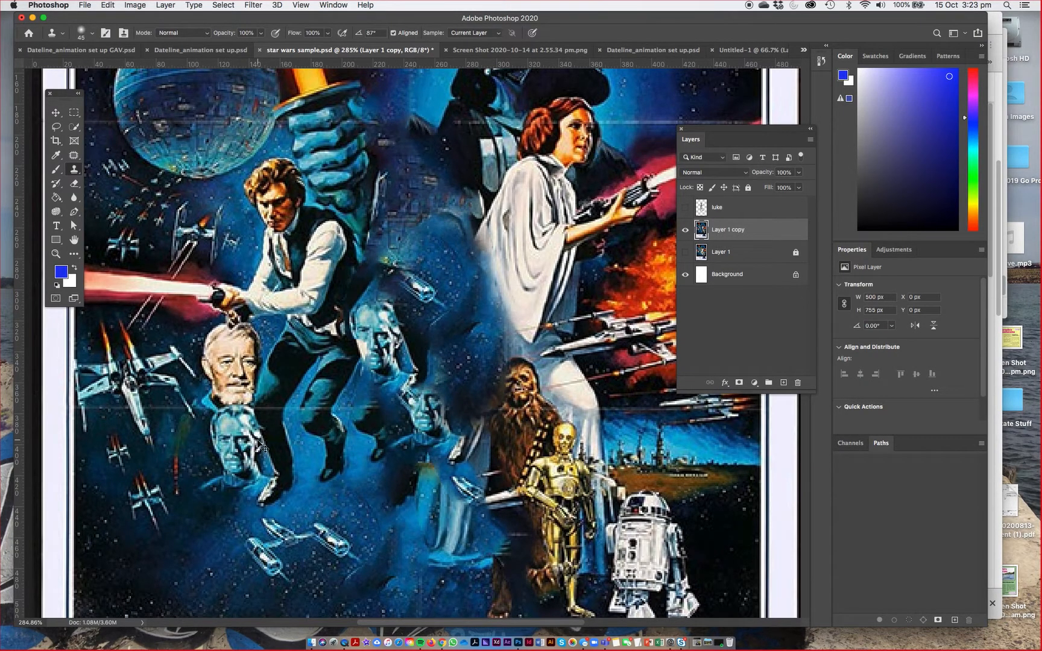
Clone starry background over the two duplicated blue faces beside Han's legs on Layer 1 copy
key("super+minus")
key("super+minus")
left_click_drag(390, 308, 406, 329)
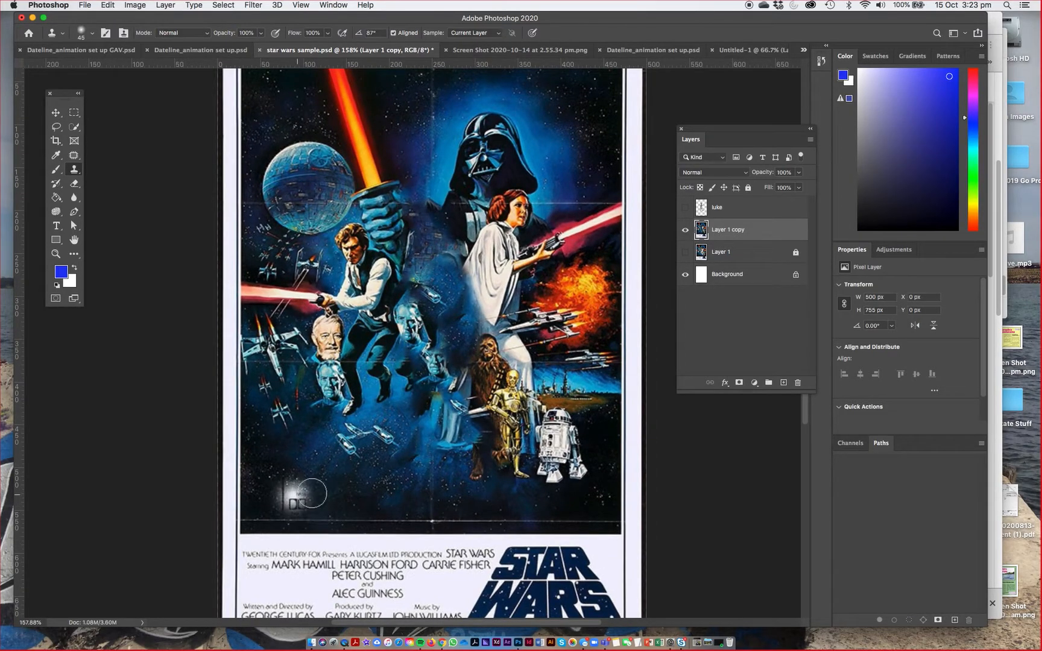
left_click_drag(303, 491, 307, 487)
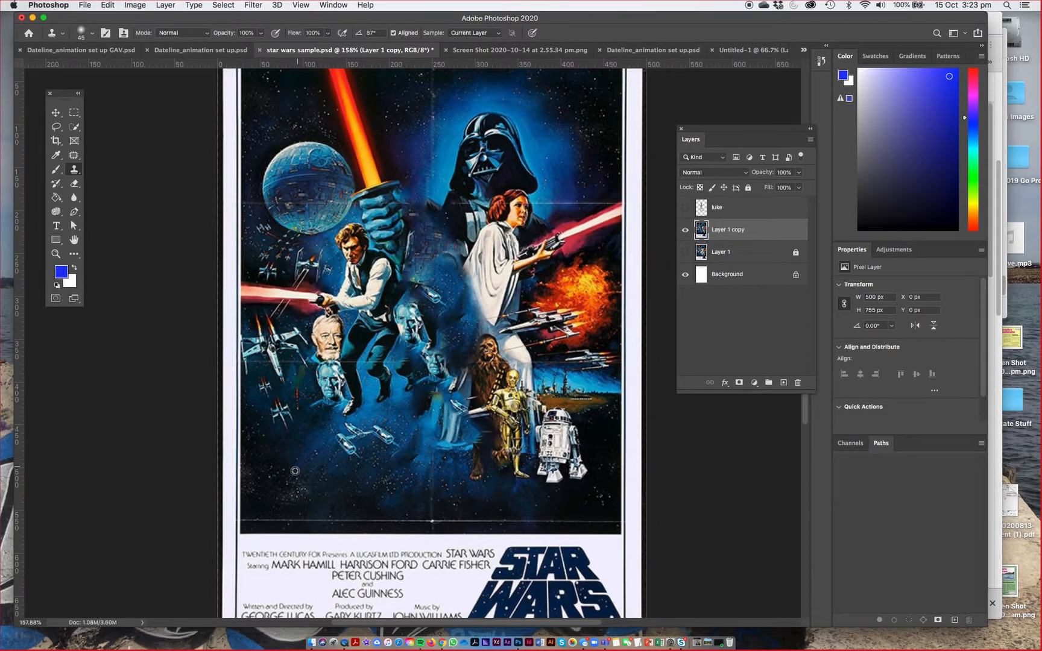
left_click_drag(413, 325, 409, 334)
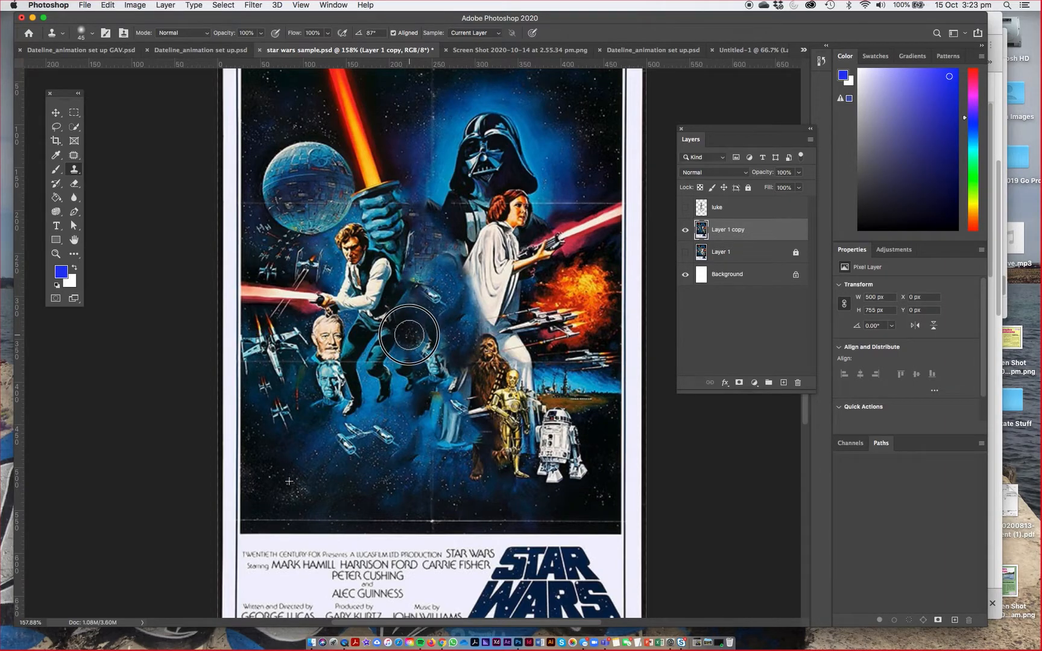
left_click(412, 482, "alt")
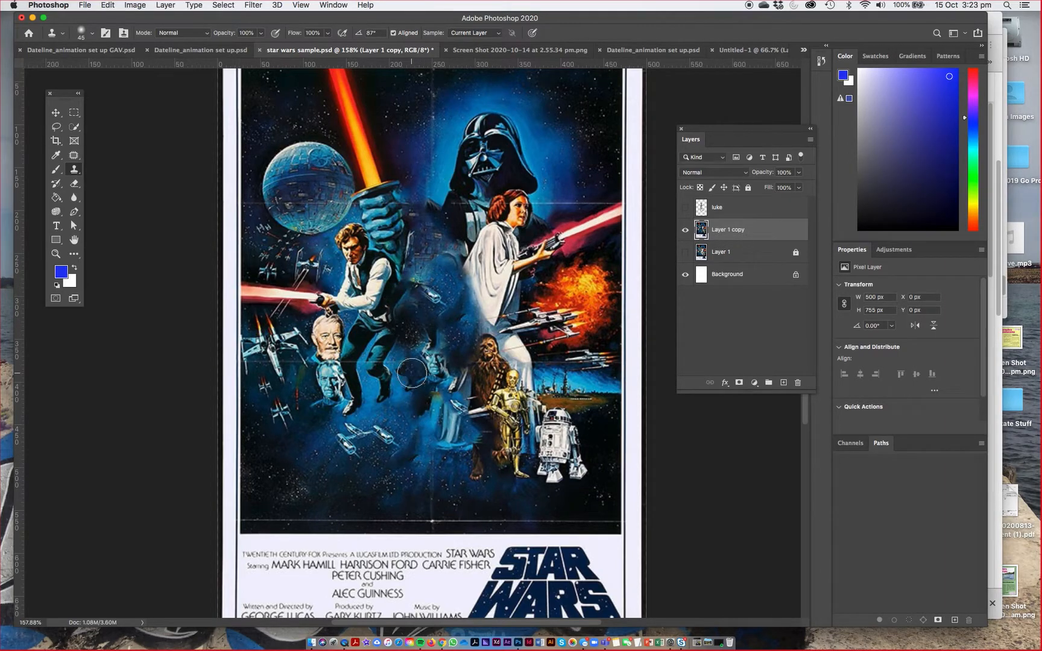
left_click_drag(432, 361, 433, 374)
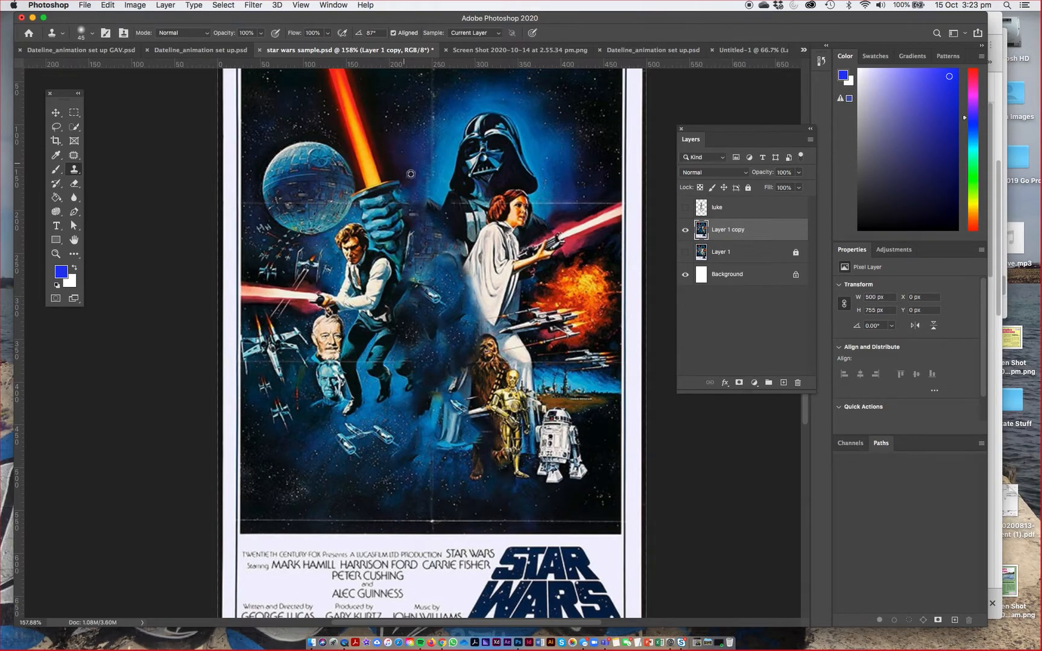
Clone background over the stray spaceship beside Han and the leftover blue robe patch near C-3PO
left_click_drag(429, 286, 433, 294)
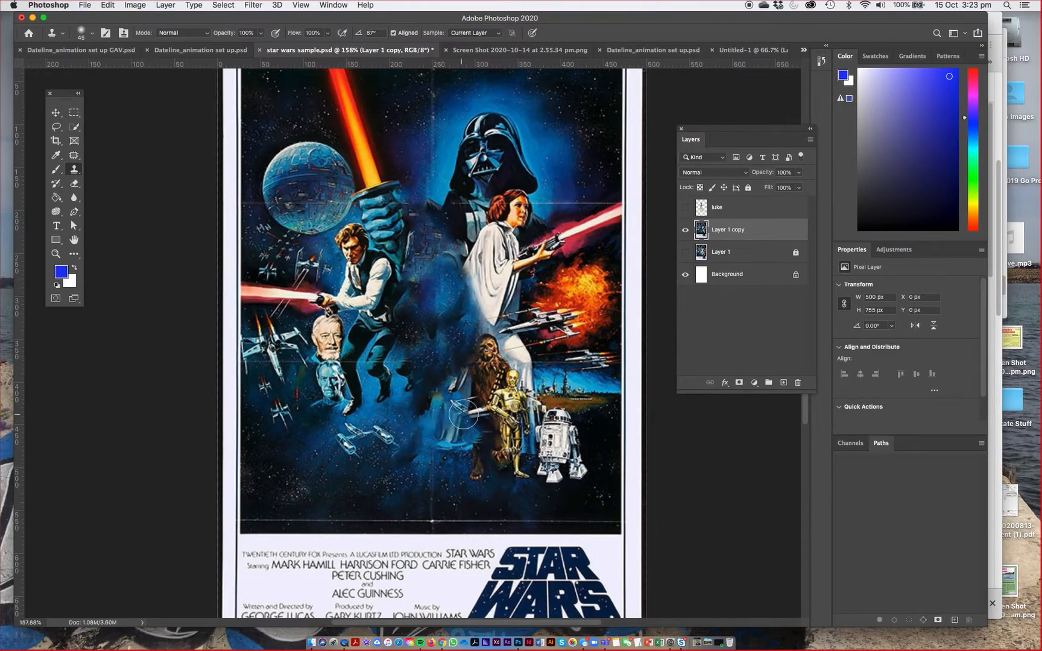
left_click(396, 413, "alt")
left_click_drag(432, 439, 449, 440)
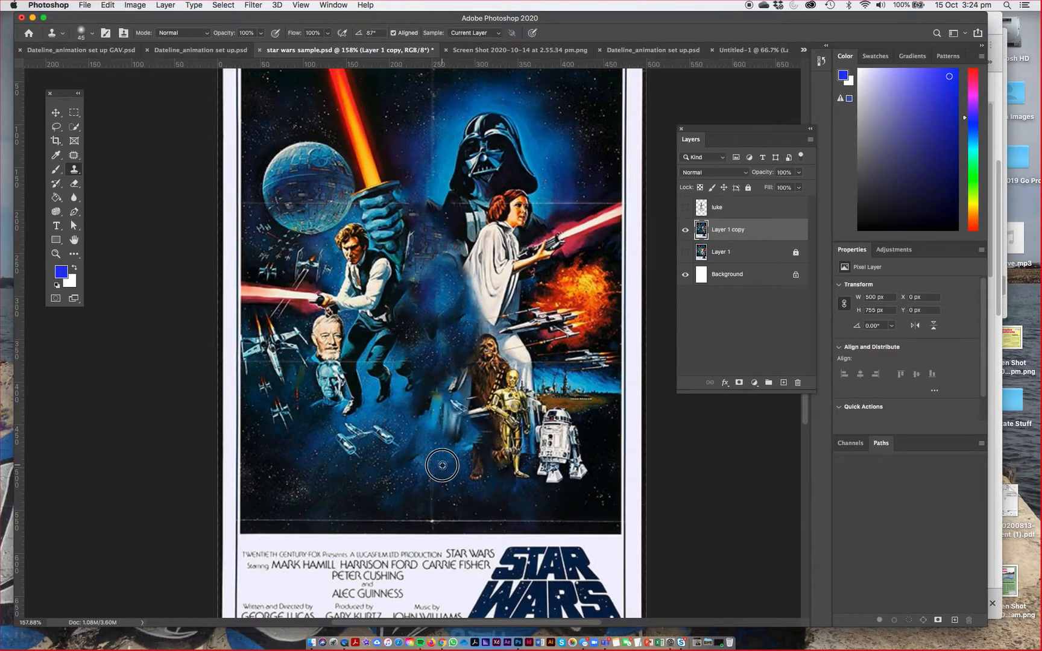
Compare the poster with and without the luke layer at 100% zoom, leaving the luke layer visible
left_click(685, 207)
left_click(689, 211)
left_click(688, 211)
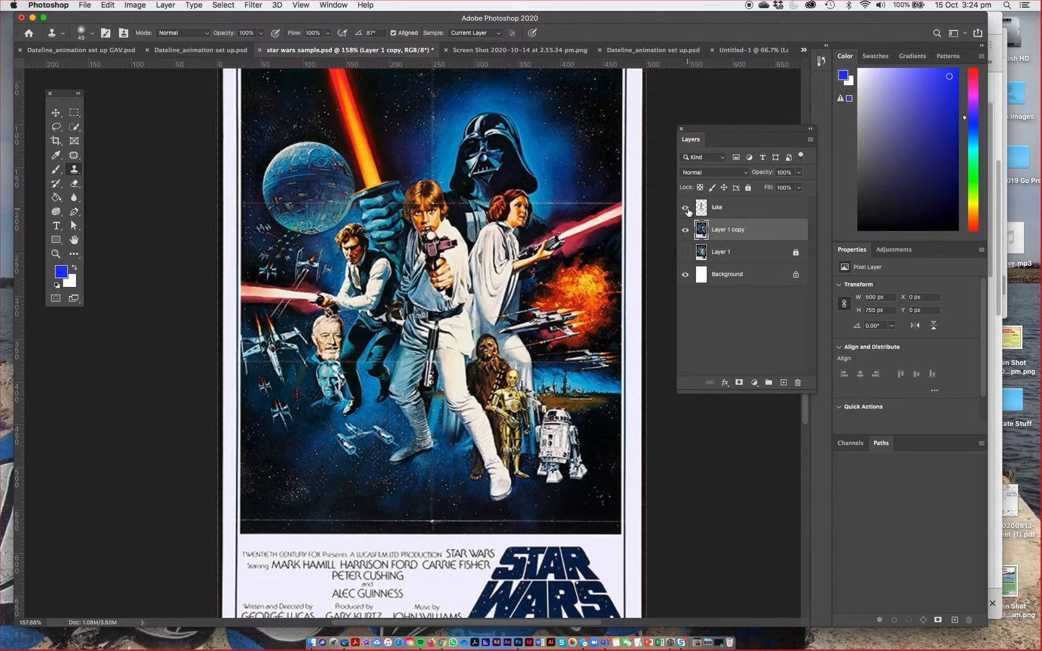
key("super+1")
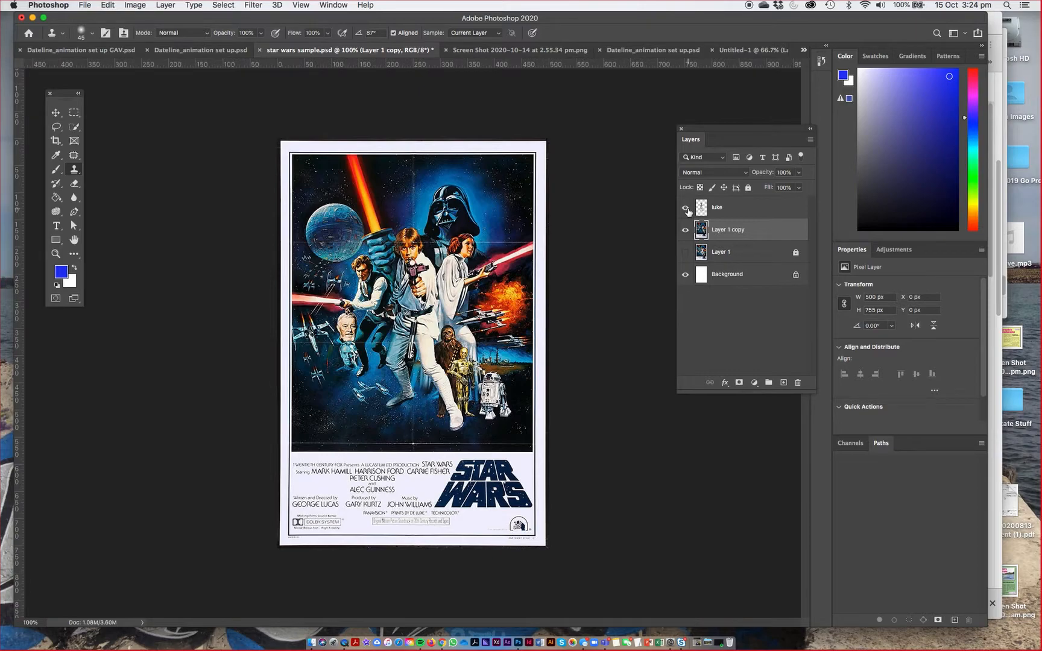
left_click(685, 209)
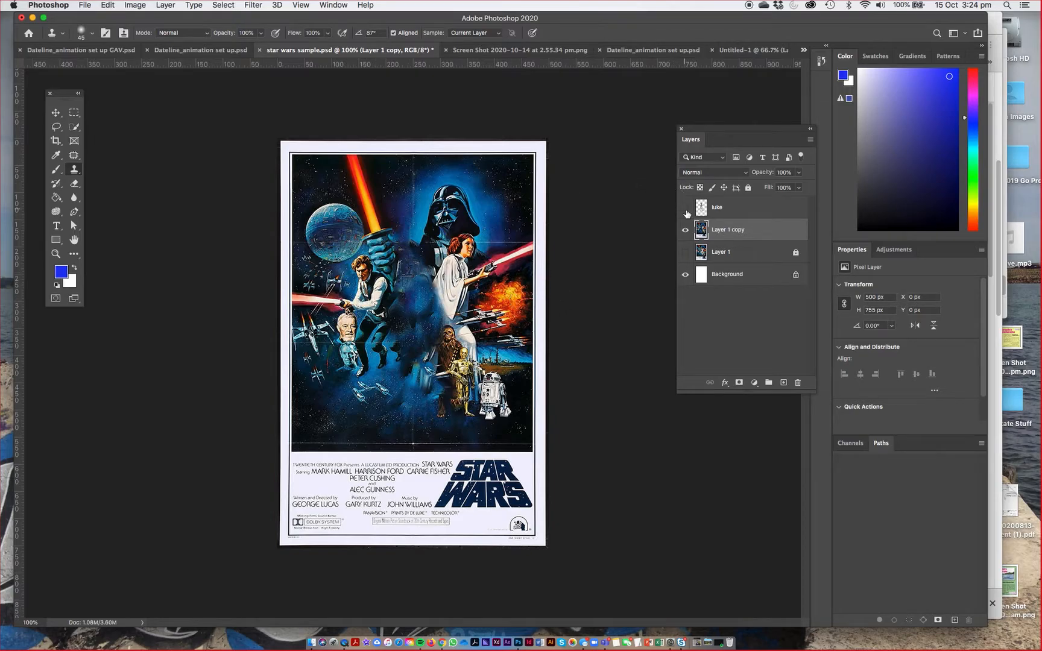
left_click(686, 208)
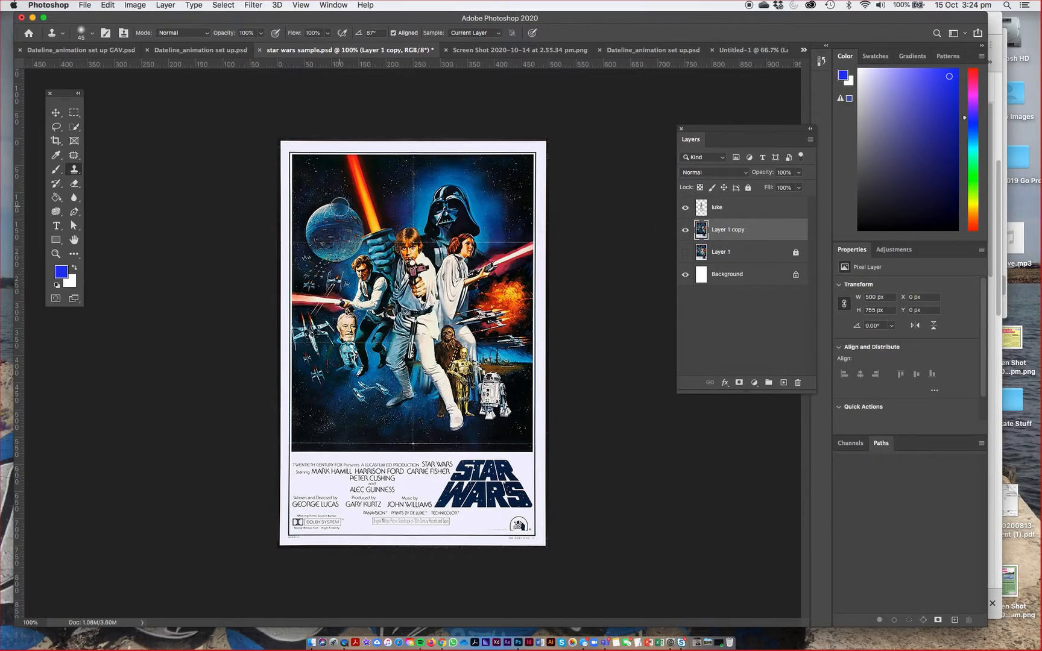
Select the Death Star with a circular marquee about 108 px across and copy it to a new layer named asdadsf
left_click_drag(295, 195, 348, 228)
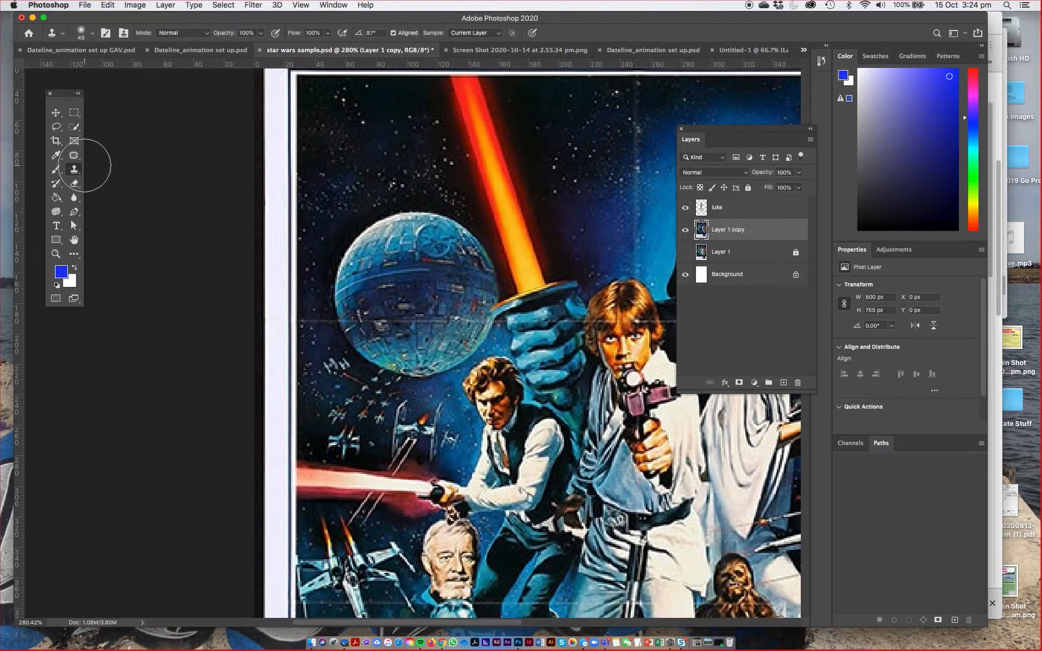
left_click(74, 142)
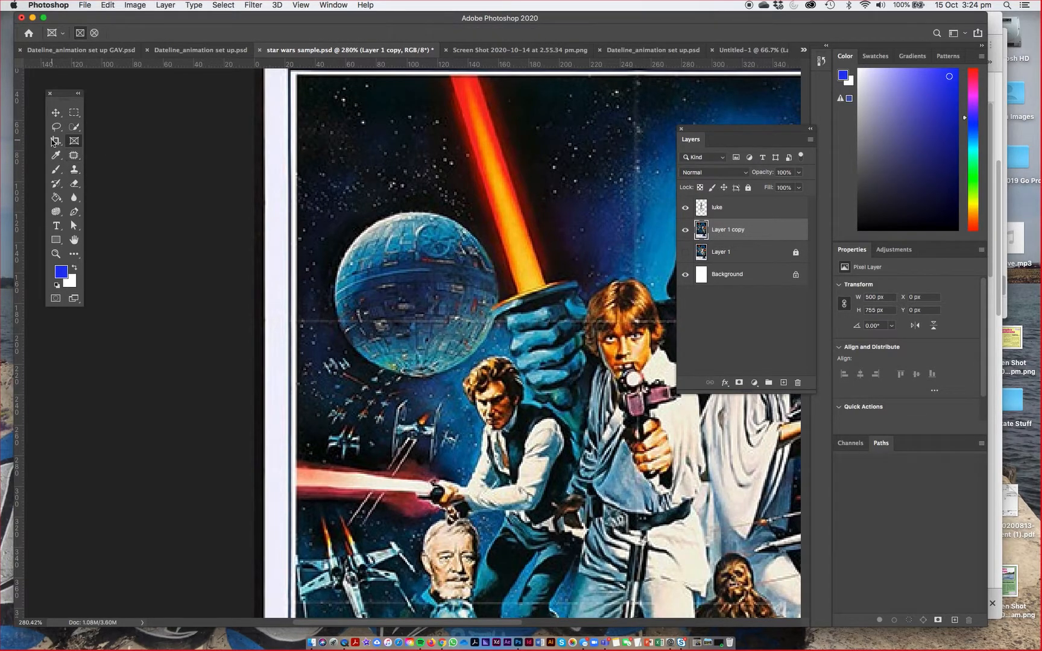
left_click_drag(74, 113, 139, 121)
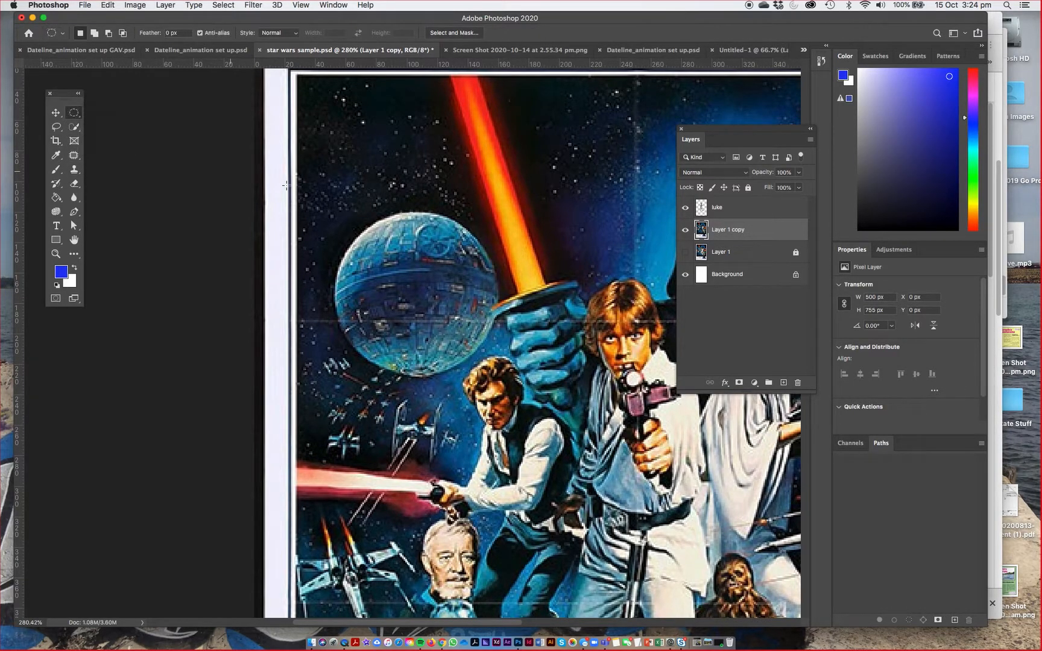
left_click_drag(335, 203, 498, 380)
key("super+j")
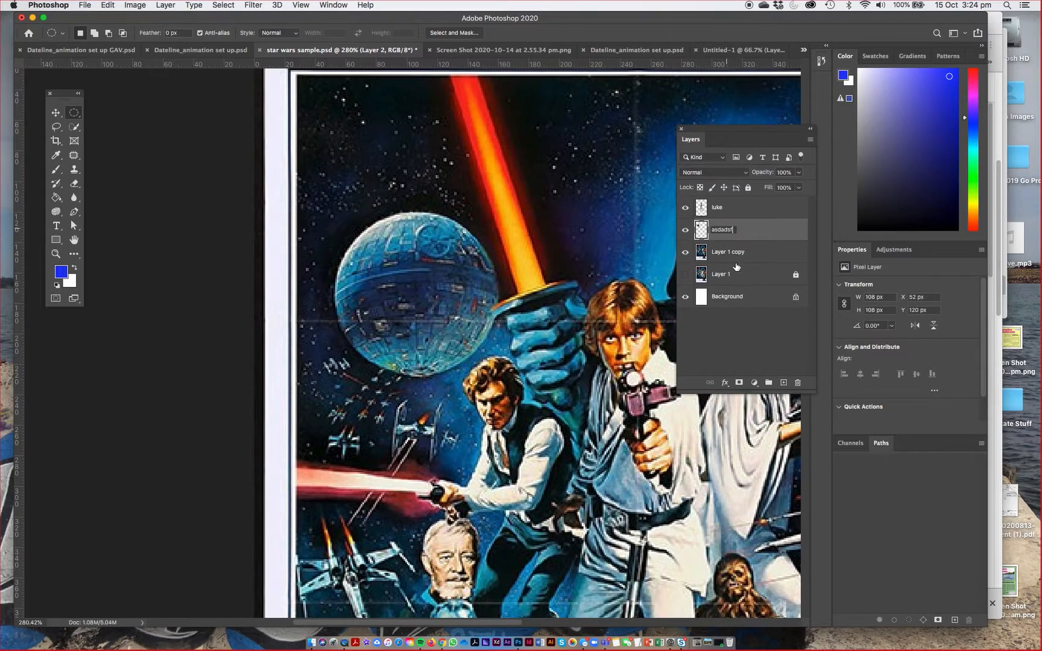
left_click(735, 258)
Load the hidden asdadsf layer's outline as a selection and fill it on Layer 1 copy with Content-Aware contents at 100% opacity
left_click(700, 229, "super")
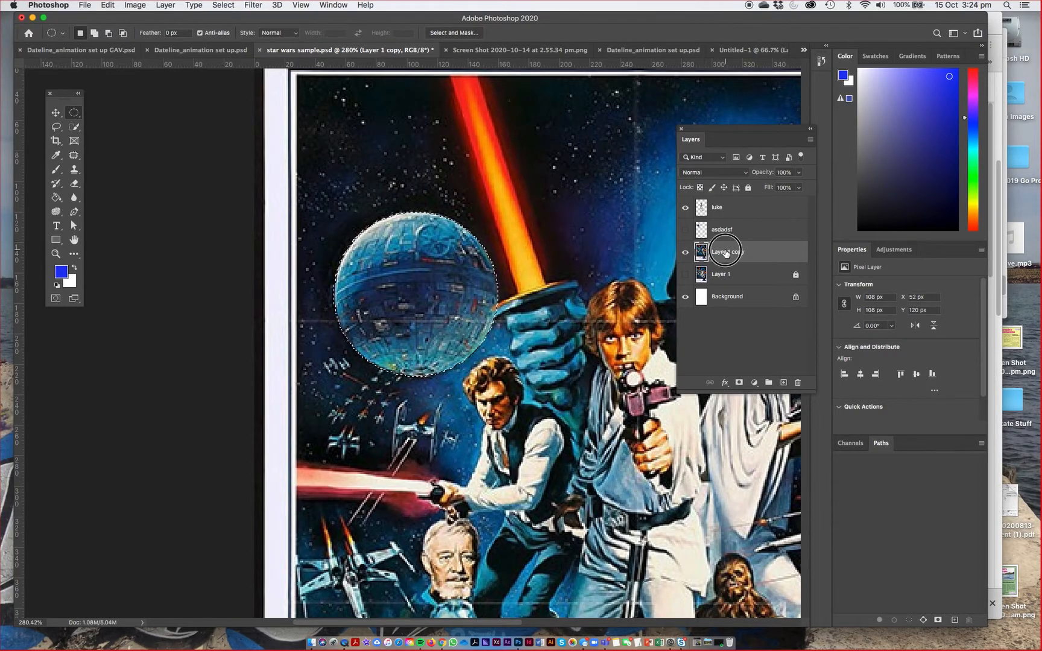
left_click(104, 6)
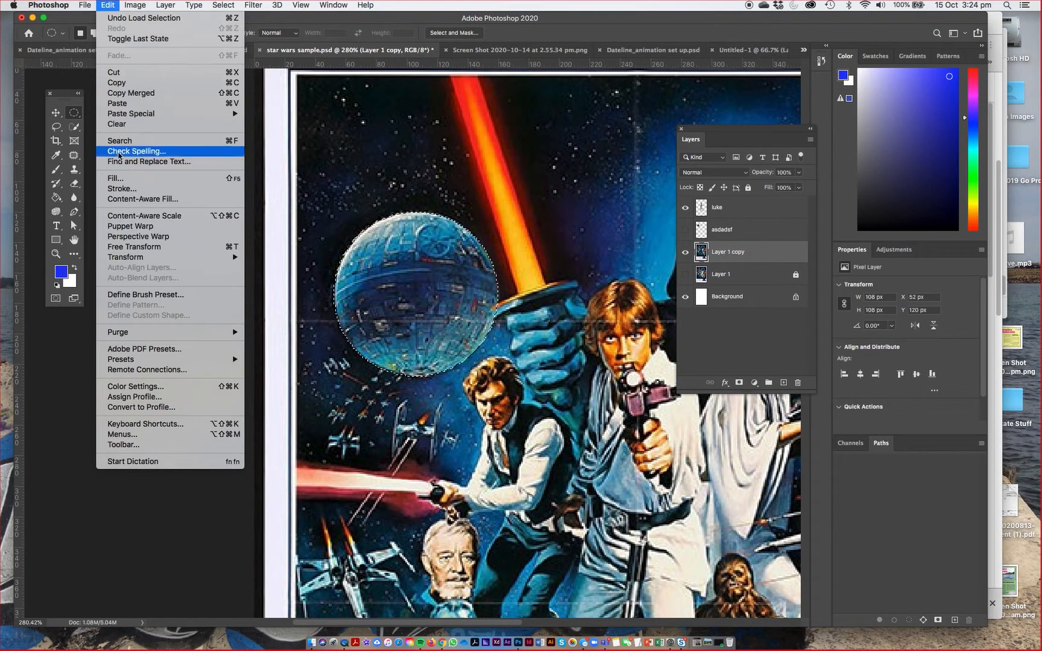
left_click(116, 178)
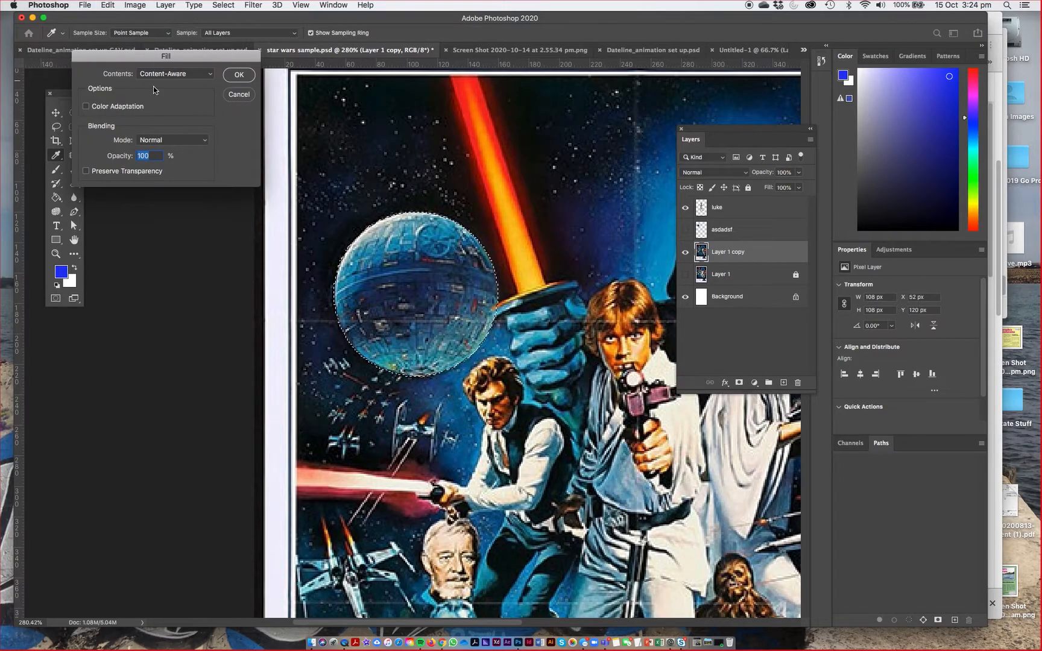
left_click(238, 75)
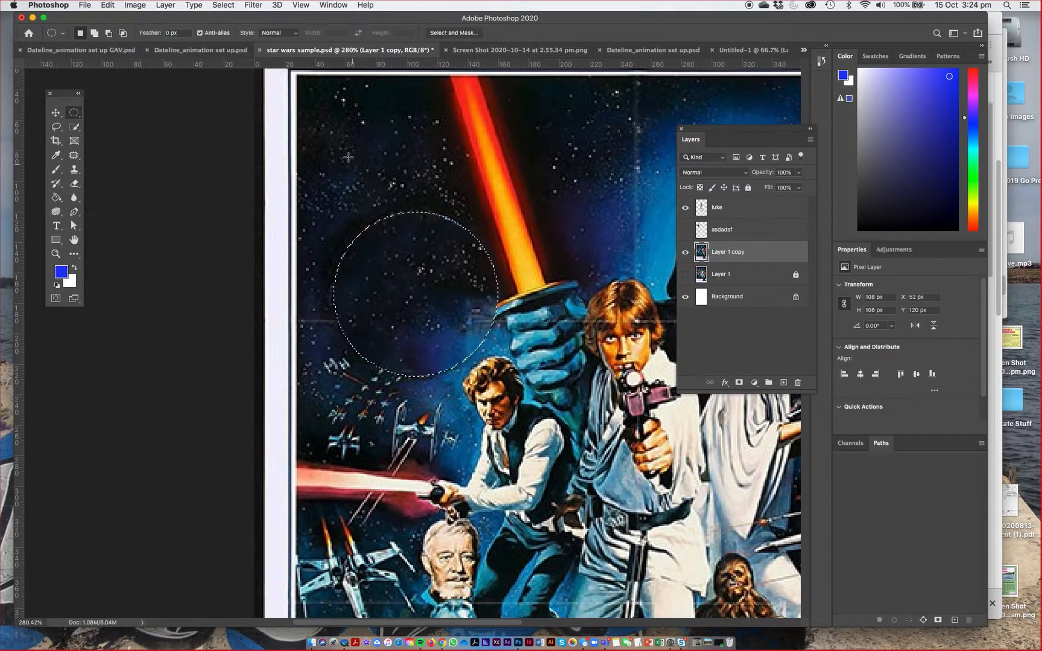
Drop the selection and clone starry background over the upper and left arcs of the Death Star ring with a 20 px Clone Stamp
key("super+d")
key("super+minus")
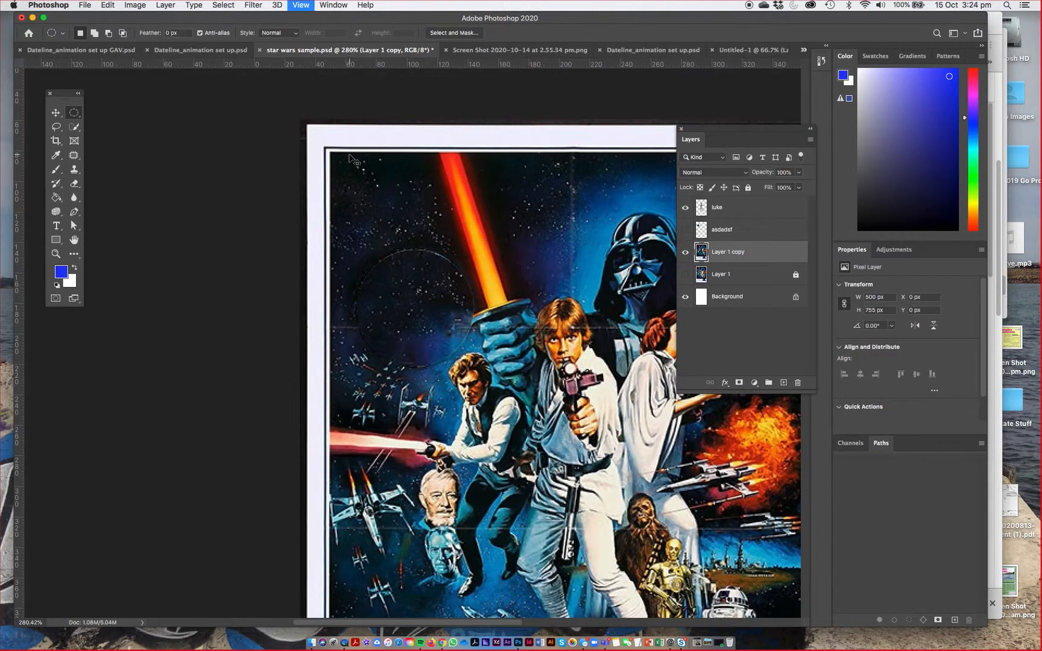
scroll(348, 216, "up", 6)
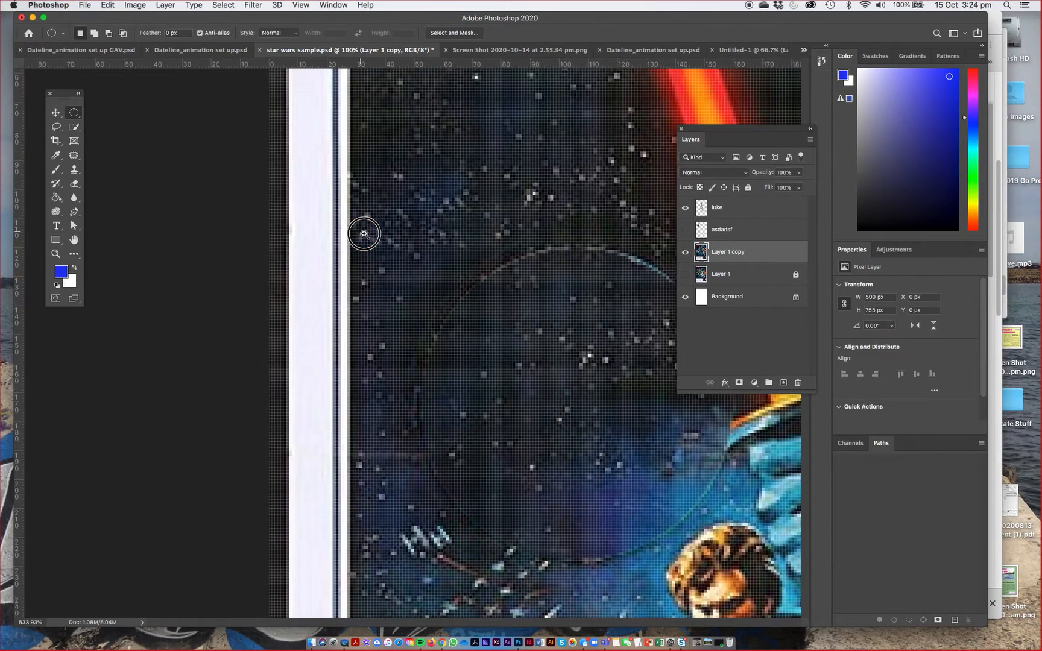
scroll(478, 205, "right", 3)
scroll(478, 204, "down", 1)
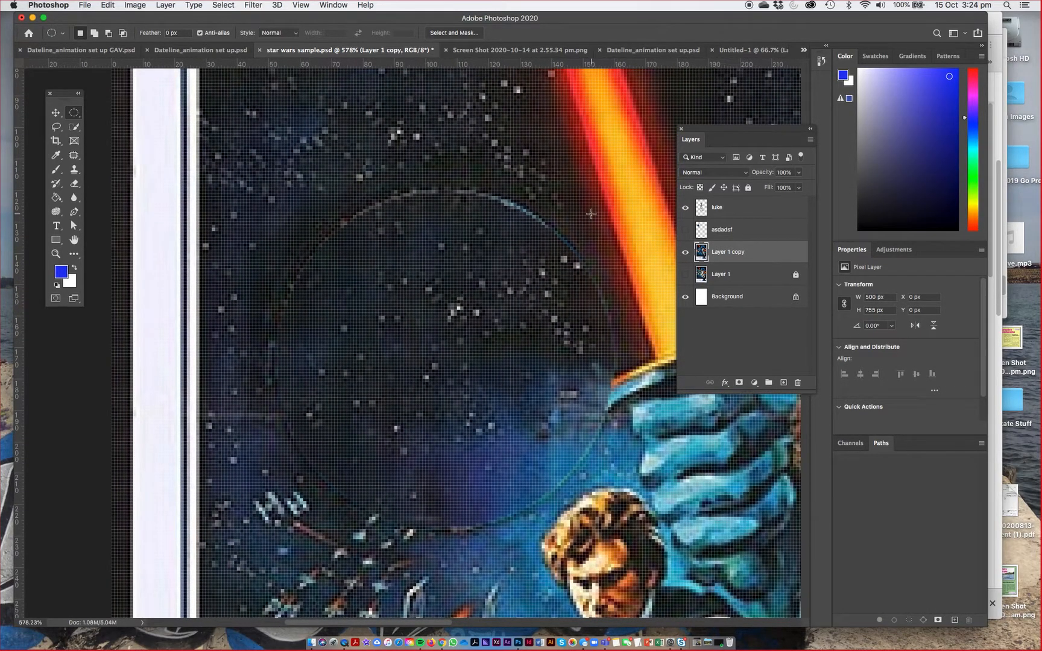
scroll(590, 212, "down", 4)
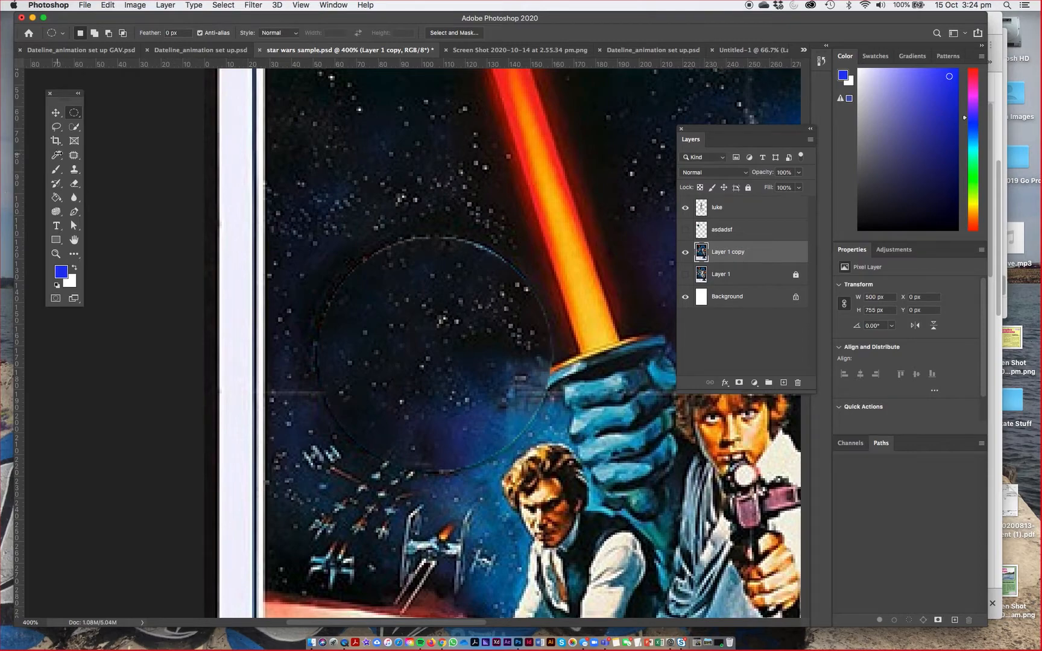
left_click(74, 171)
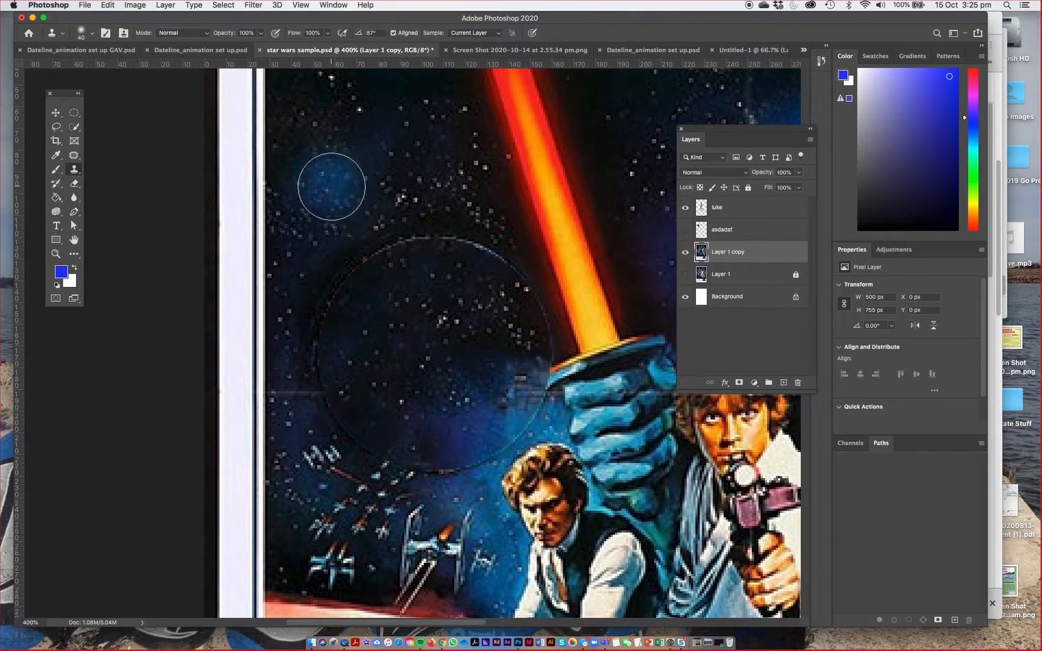
key("bracketleft")
mouse_move(325, 275)
left_mouse_down()
mouse_move(343, 261)
mouse_move(396, 239)
left_mouse_up()
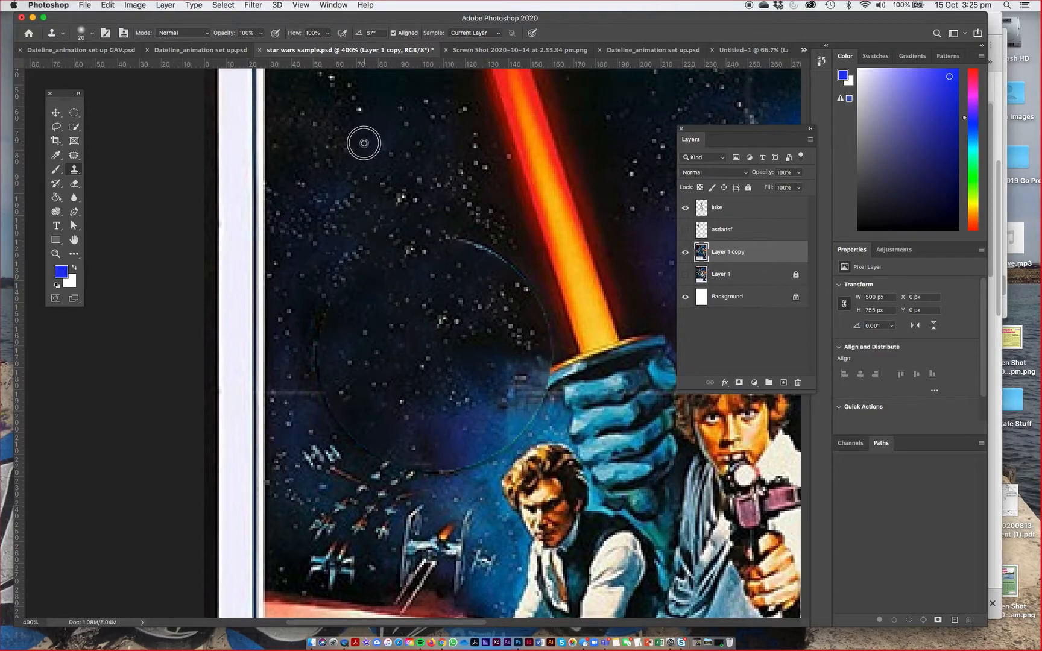
left_click_drag(318, 349, 347, 394)
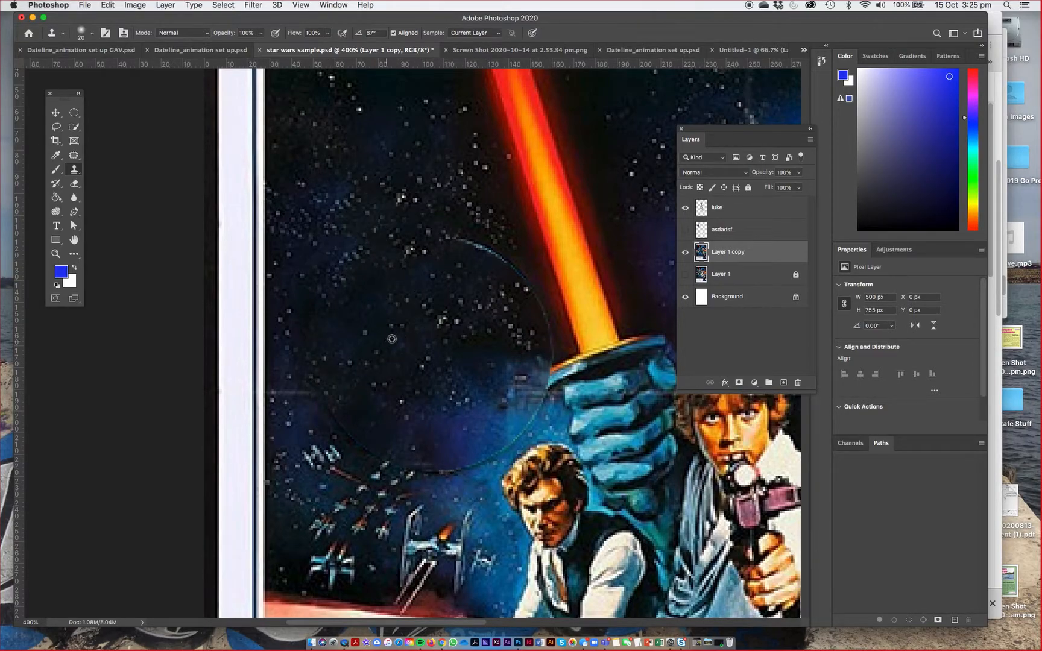
mouse_move(458, 242)
left_mouse_down()
mouse_move(505, 275)
mouse_move(494, 257)
mouse_move(523, 309)
left_mouse_up()
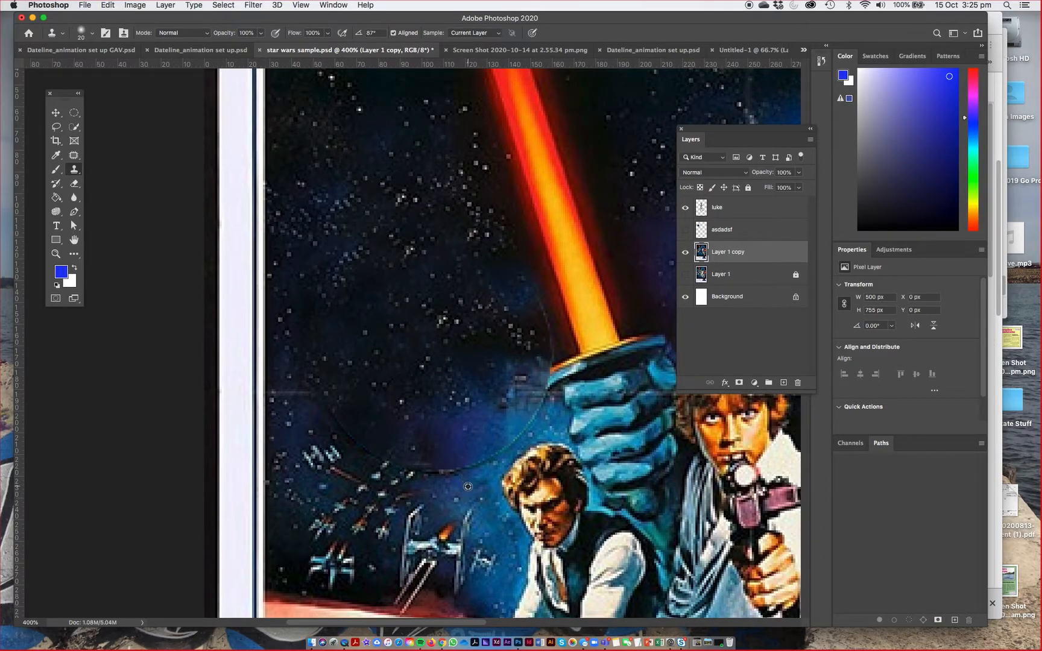
Clone nearby sky over the remaining lower and right arcs of the Death Star ring on Layer 1 copy
left_click(414, 319, "alt")
mouse_move(413, 447)
left_mouse_down()
mouse_move(443, 462)
mouse_move(471, 443)
left_mouse_up()
left_click(458, 377, "alt")
left_click_drag(486, 406, 515, 421)
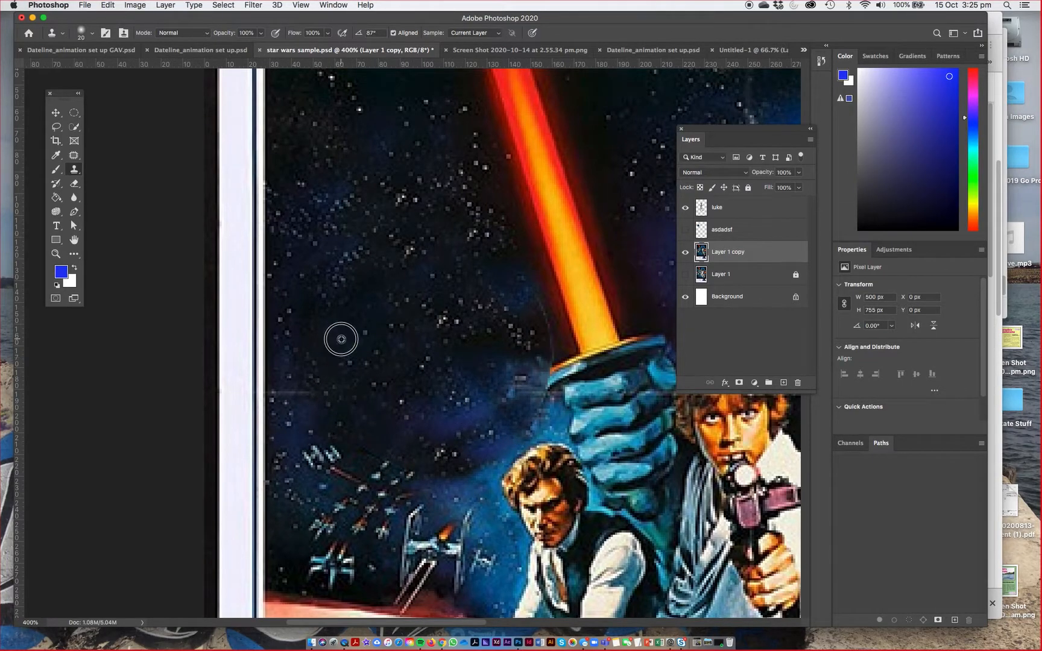
mouse_move(513, 296)
left_mouse_down()
mouse_move(530, 335)
mouse_move(541, 311)
left_mouse_up()
Show the asdadsf layer and toggle it and Layer 1 copy to check the Death Star cutout, leaving both visible
key("super+minus")
key("super+minus")
key("super+minus")
key("super+minus")
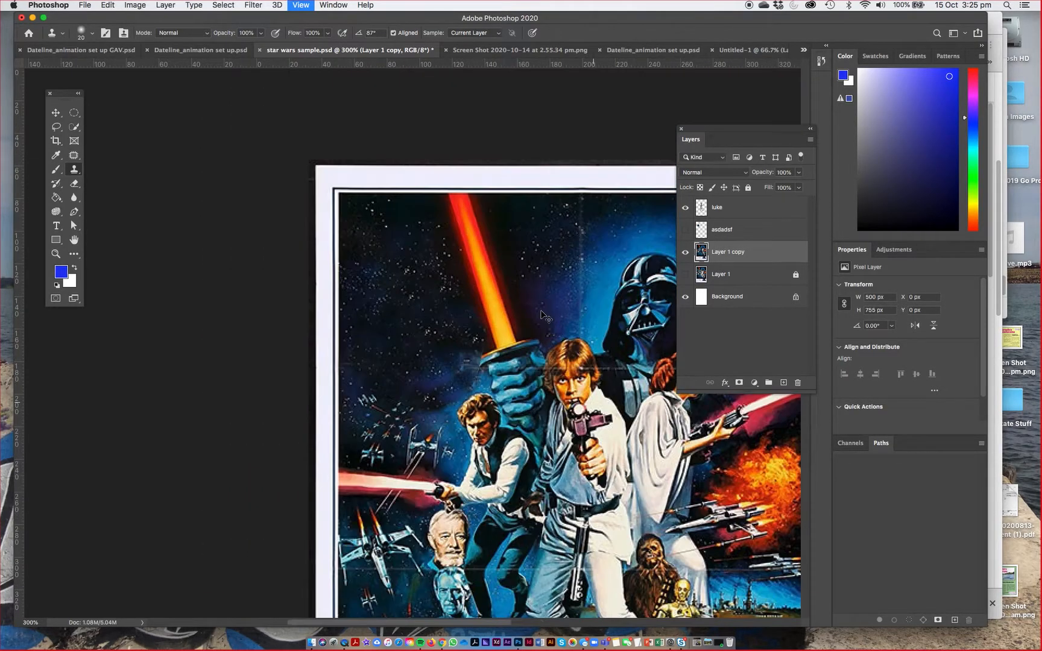
left_click(685, 229)
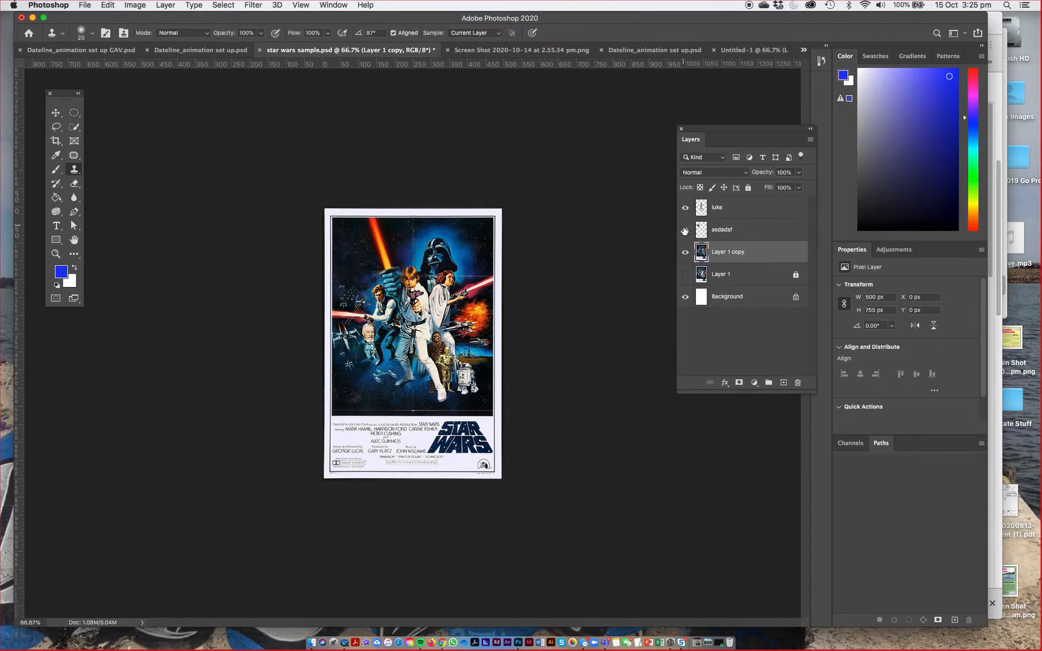
left_click(685, 253)
left_click(685, 252)
left_click(685, 231)
left_click(684, 233)
Try a loose freehand lasso selection around the STAR WARS logo on Layer 1 copy and delete its contents
left_click_drag(350, 422, 243, 296)
left_click_drag(443, 277, 424, 275)
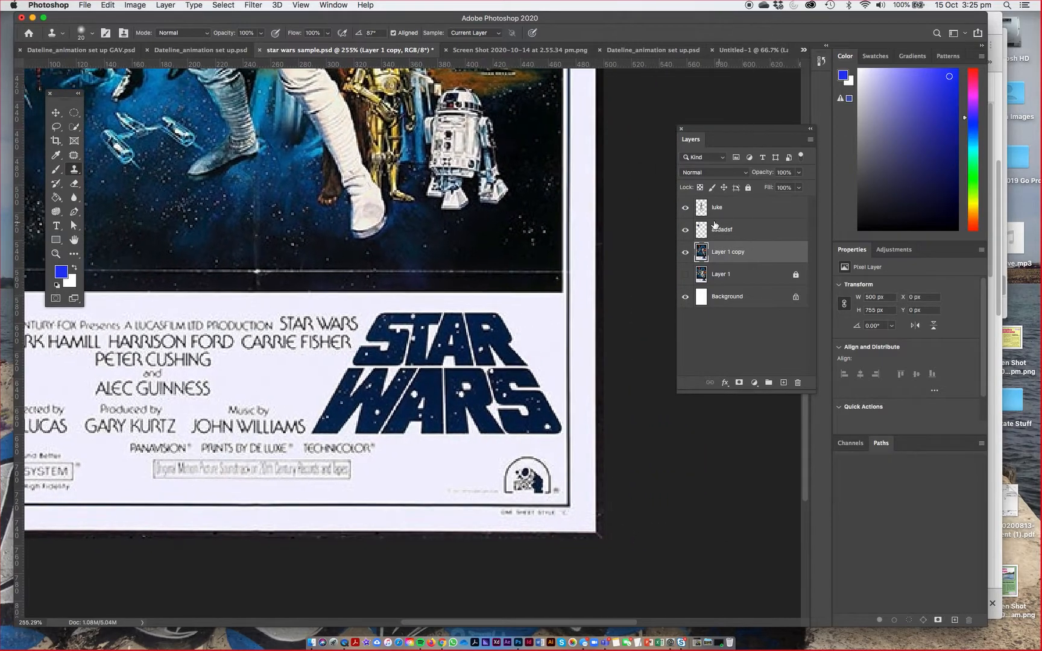
left_click(62, 132)
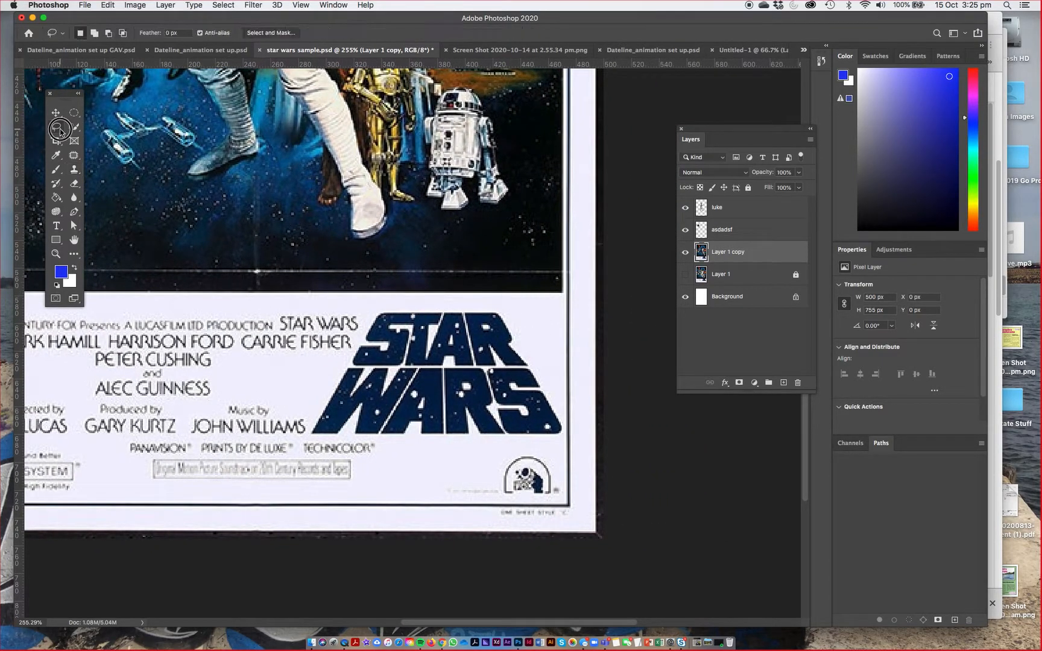
left_click(102, 135)
left_click(378, 316)
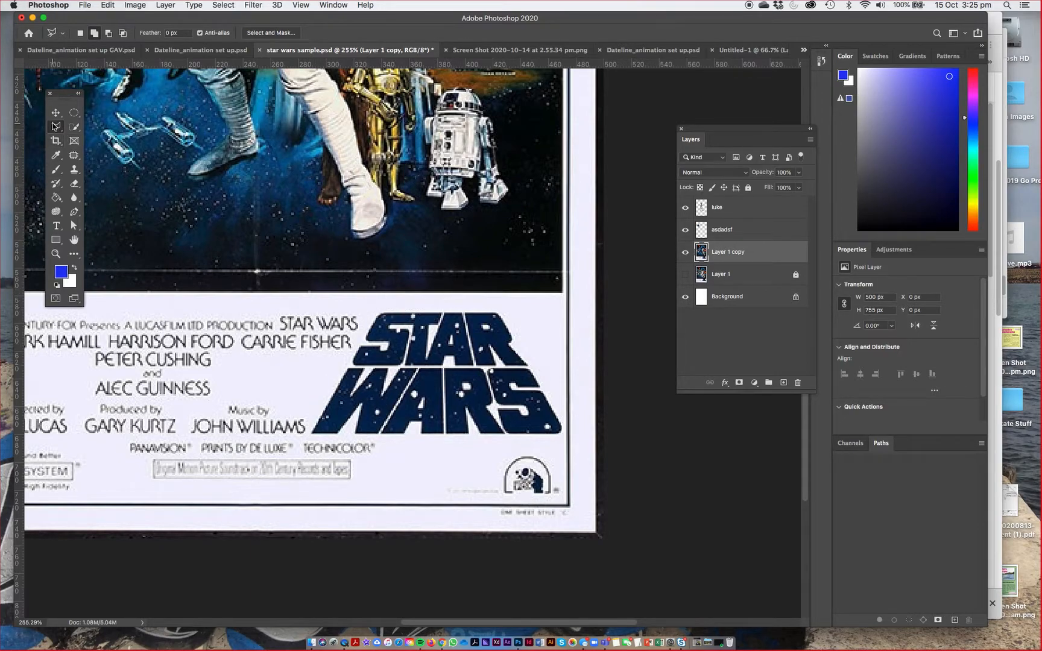
left_click(55, 127)
left_click(102, 120)
mouse_move(390, 303)
left_mouse_down()
mouse_move(365, 330)
mouse_move(313, 431)
mouse_move(319, 449)
mouse_move(547, 448)
mouse_move(570, 430)
mouse_move(524, 332)
mouse_move(453, 289)
left_mouse_up()
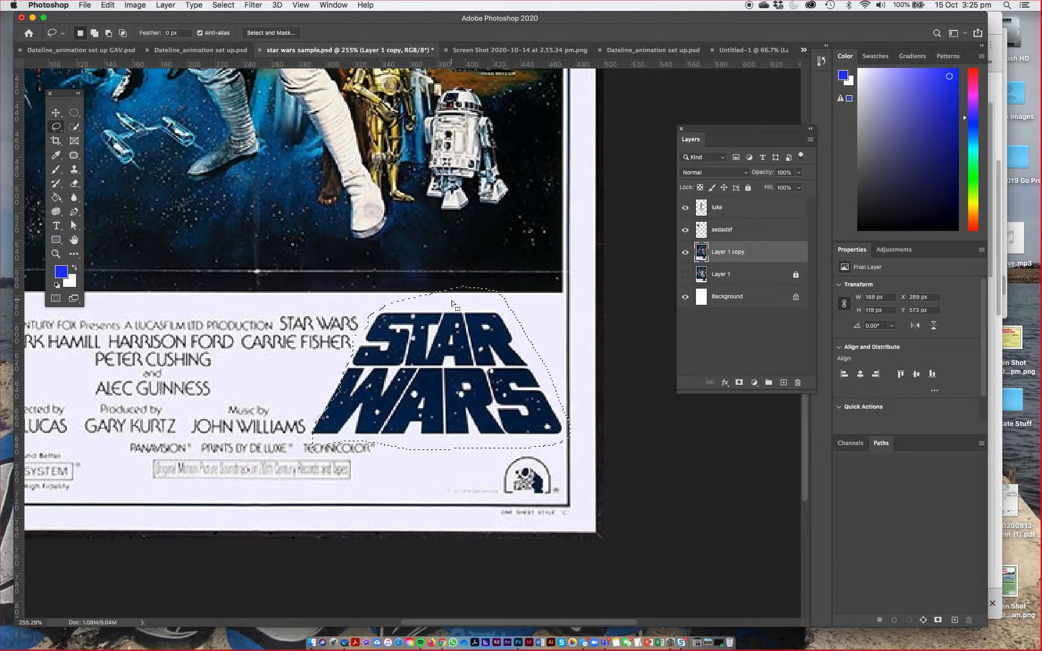
key("Delete")
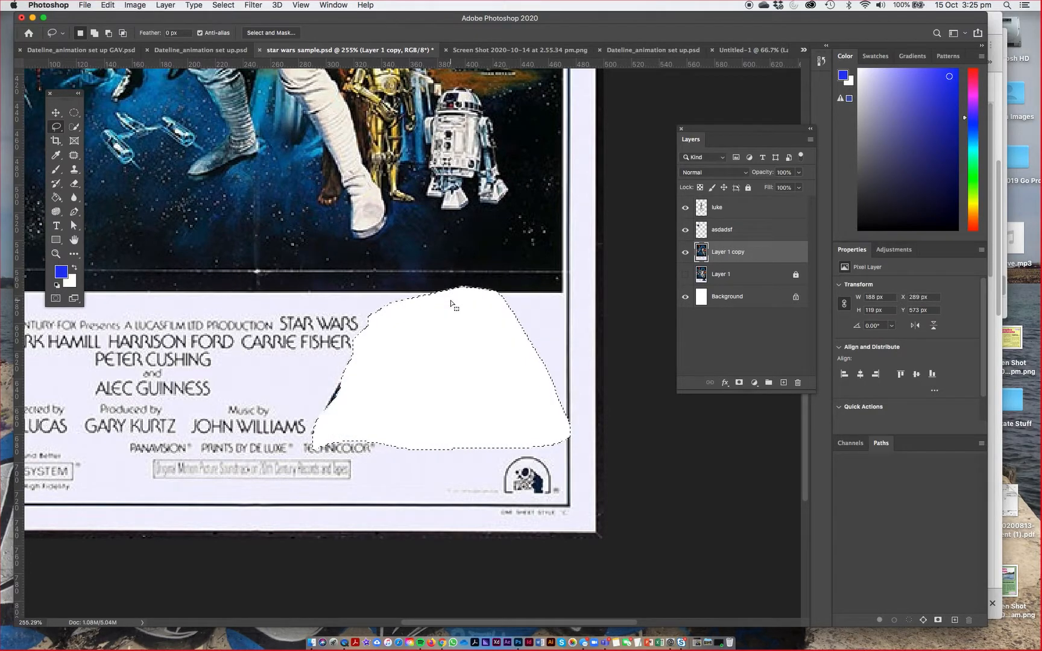
key("ctrl+z")
left_click(431, 263)
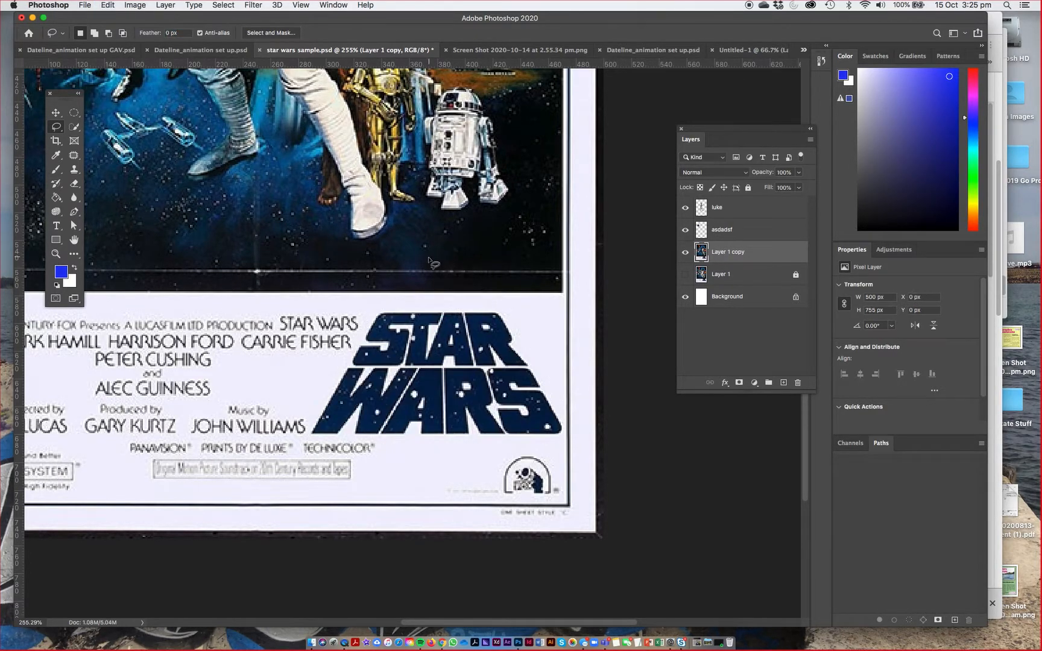
Outline the STAR WARS logo with a closed polygonal lasso selection about 187 by 99 px
left_click_drag(59, 128, 94, 138)
left_click(94, 138)
left_click(309, 434)
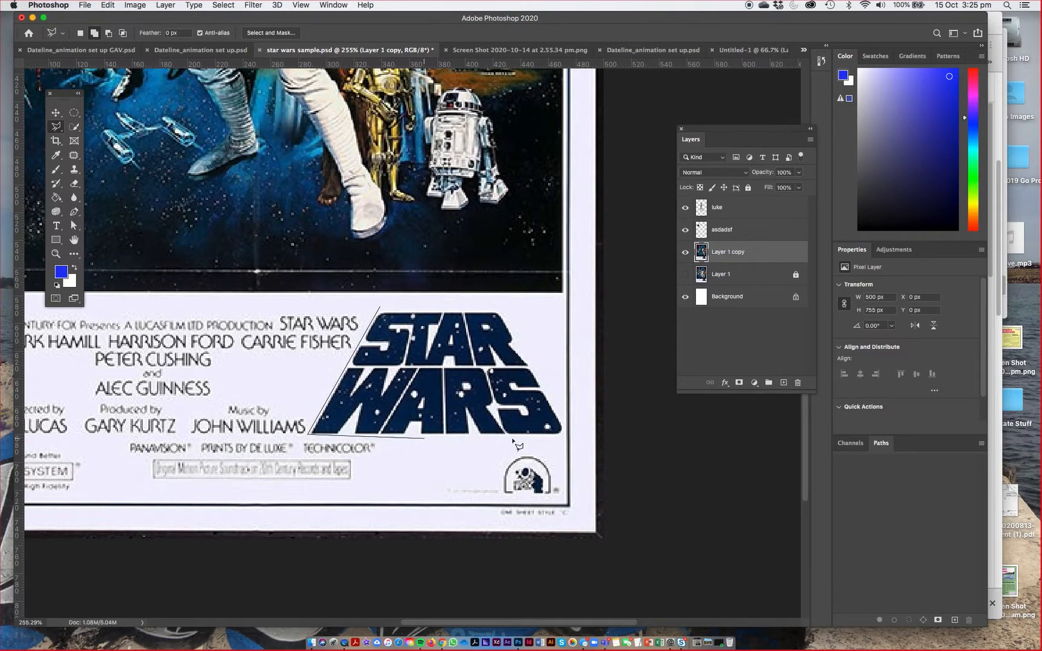
left_click(560, 434)
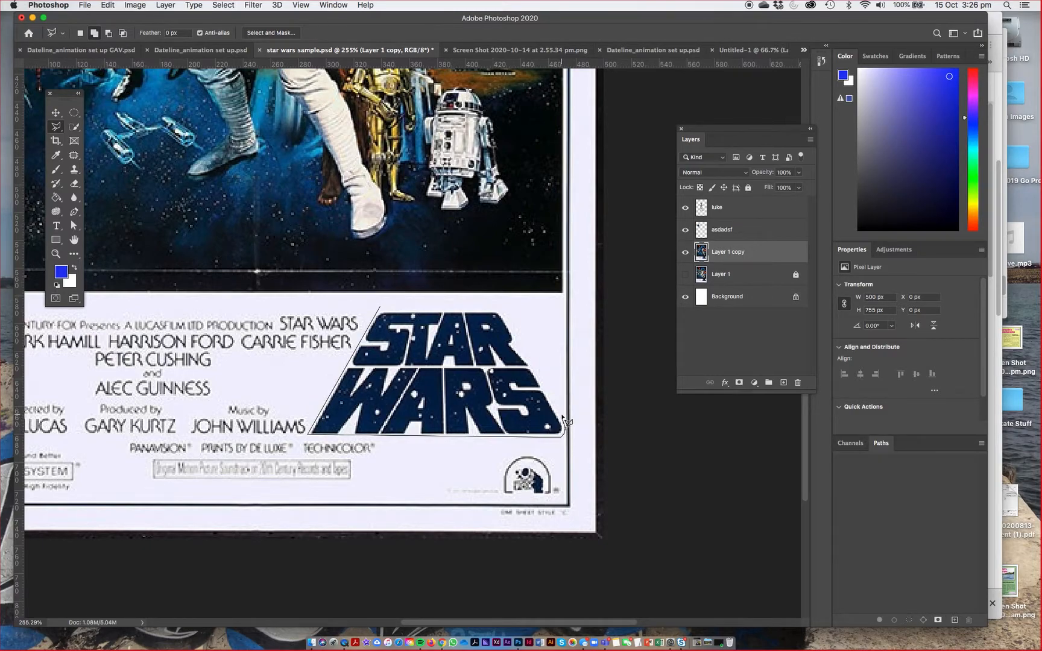
left_click(497, 301)
left_click(381, 307)
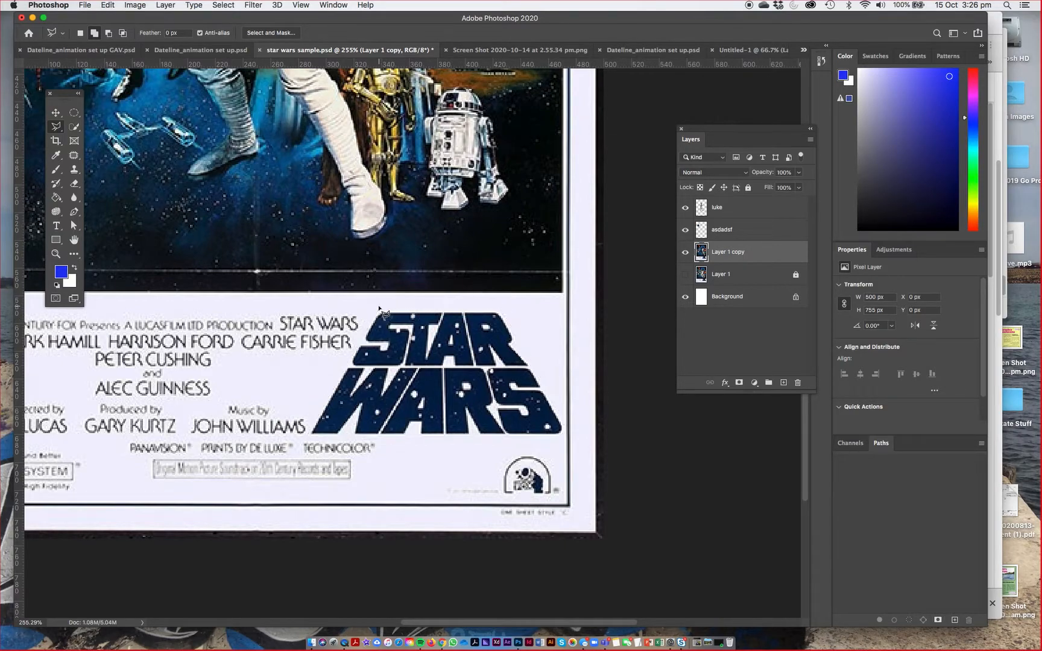
Copy the selected logo from Layer 1 copy to a new layer named logo
left_click(739, 252)
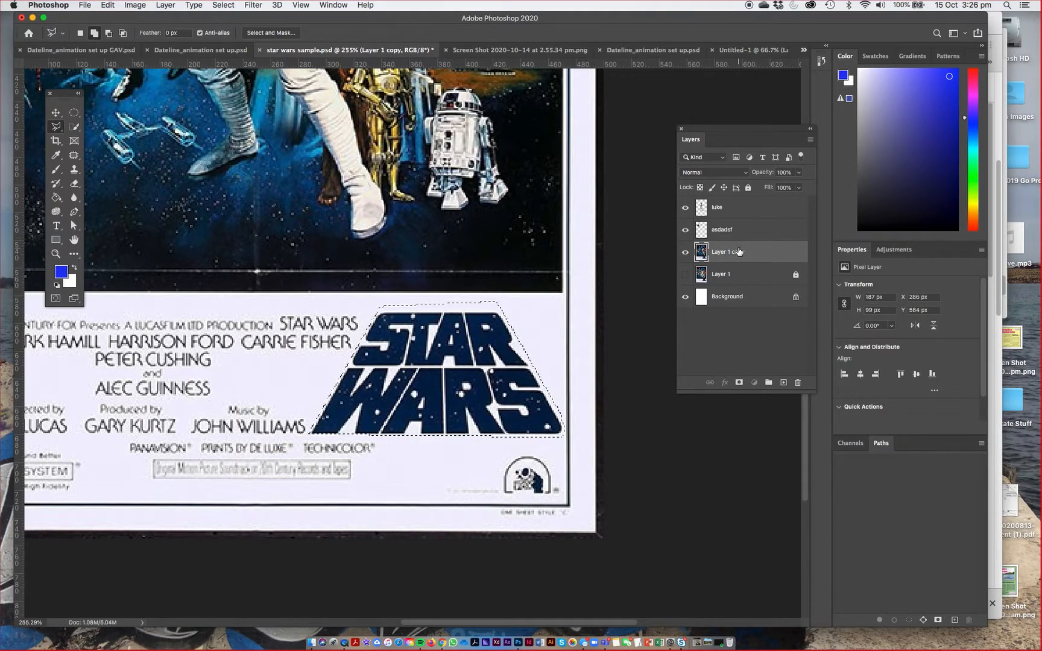
key("super+j")
double_click(721, 252)
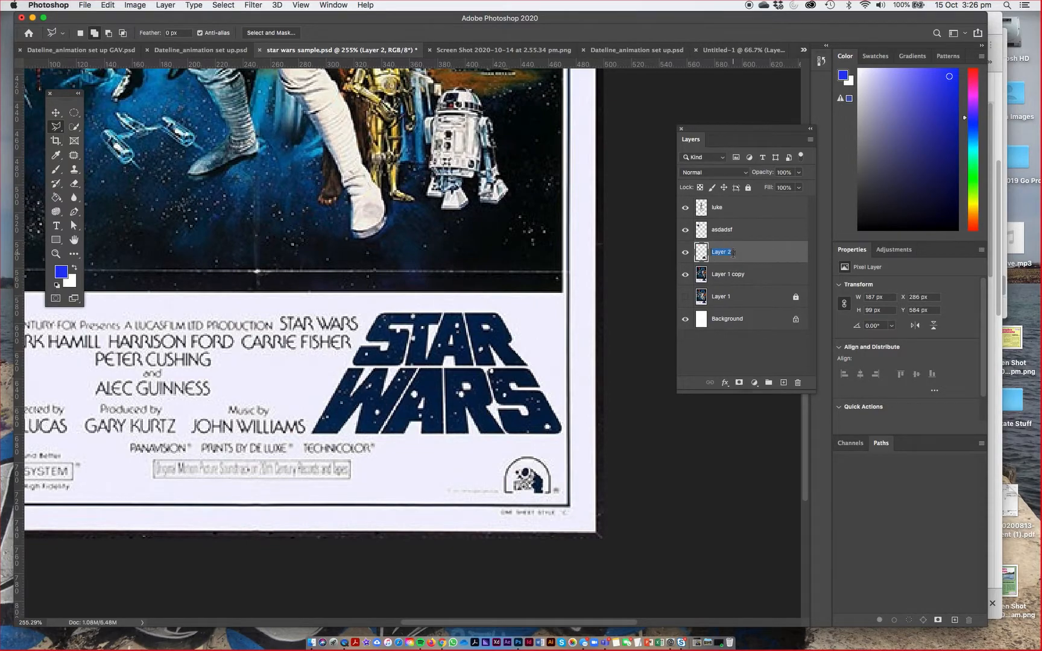
type("logo")
Load the logo layer's outline as a selection, hide that layer, and delete the logo area from Layer 1 copy, leaving nothing selected
left_click(700, 253, "super")
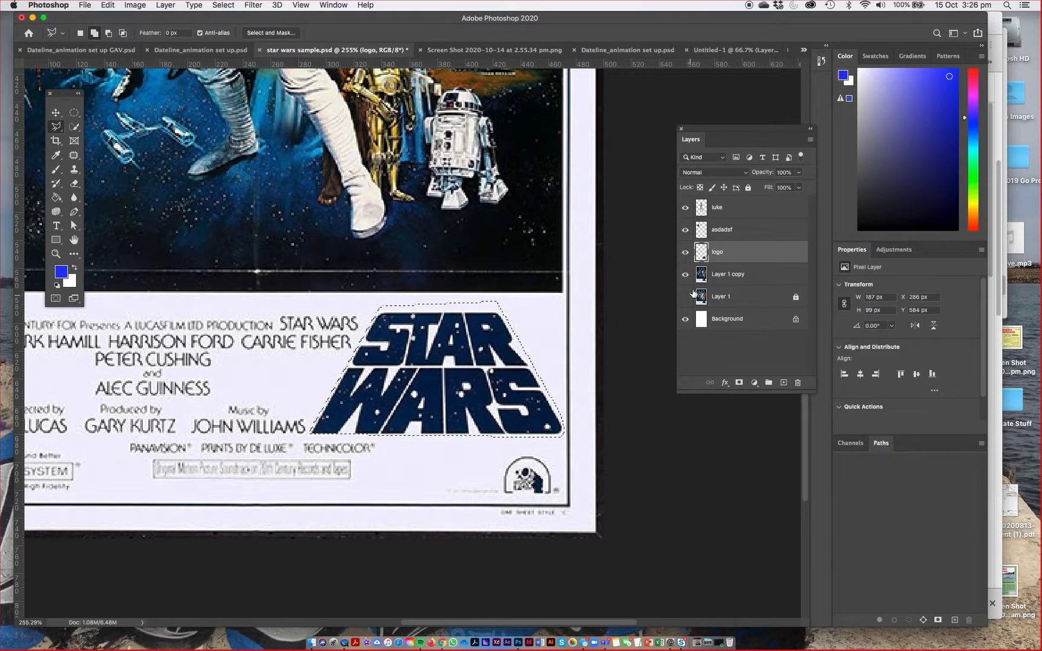
left_click(685, 252)
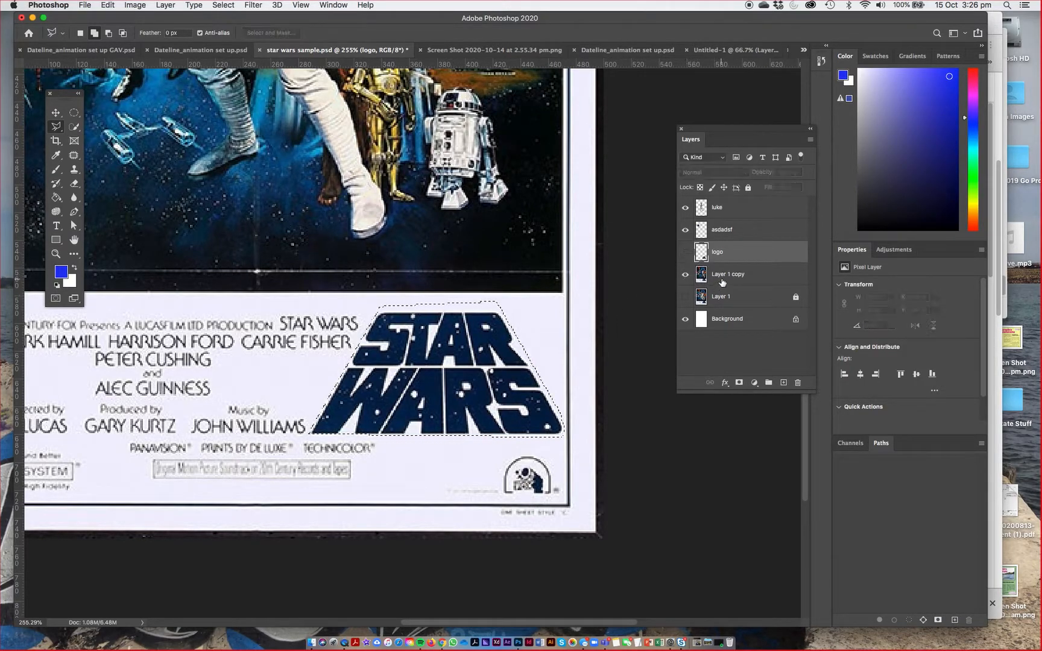
left_click(722, 281)
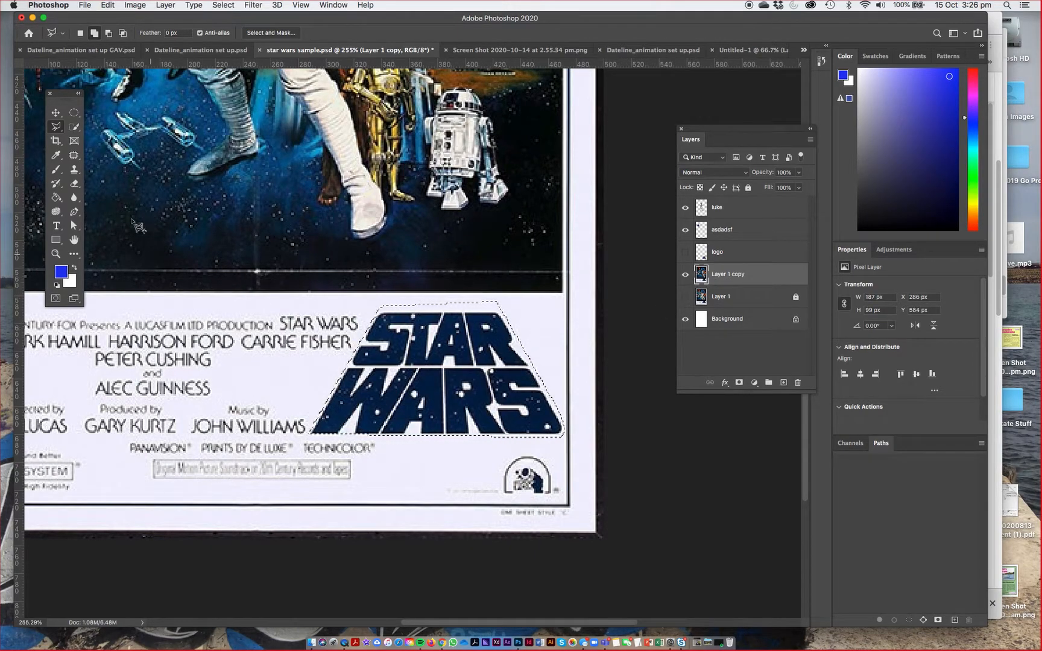
key("Delete")
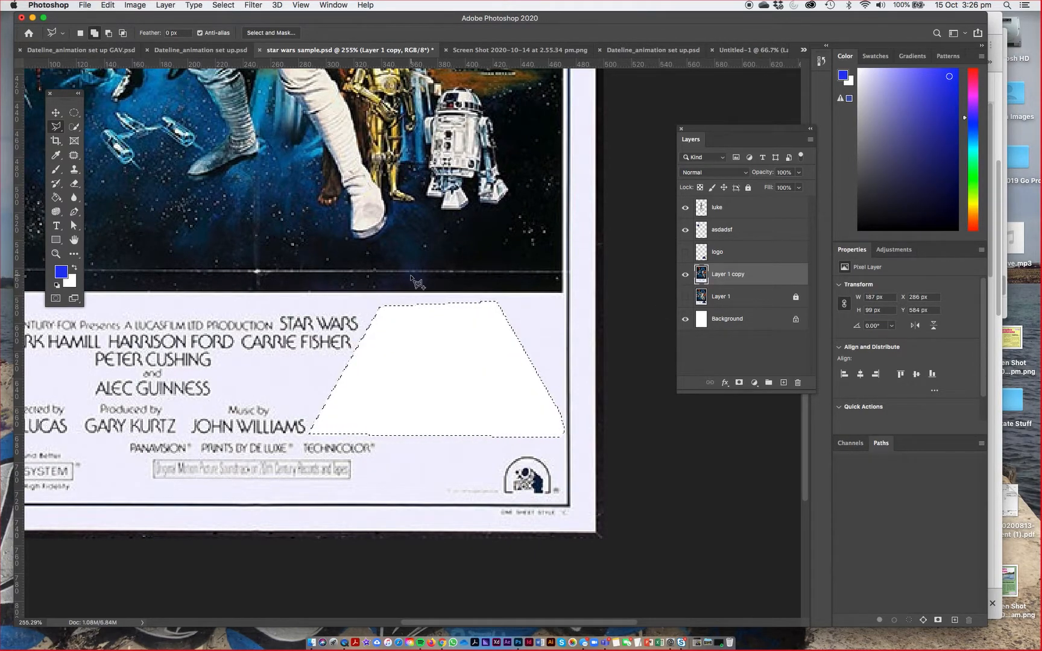
left_click(73, 110)
key("ctrl+d")
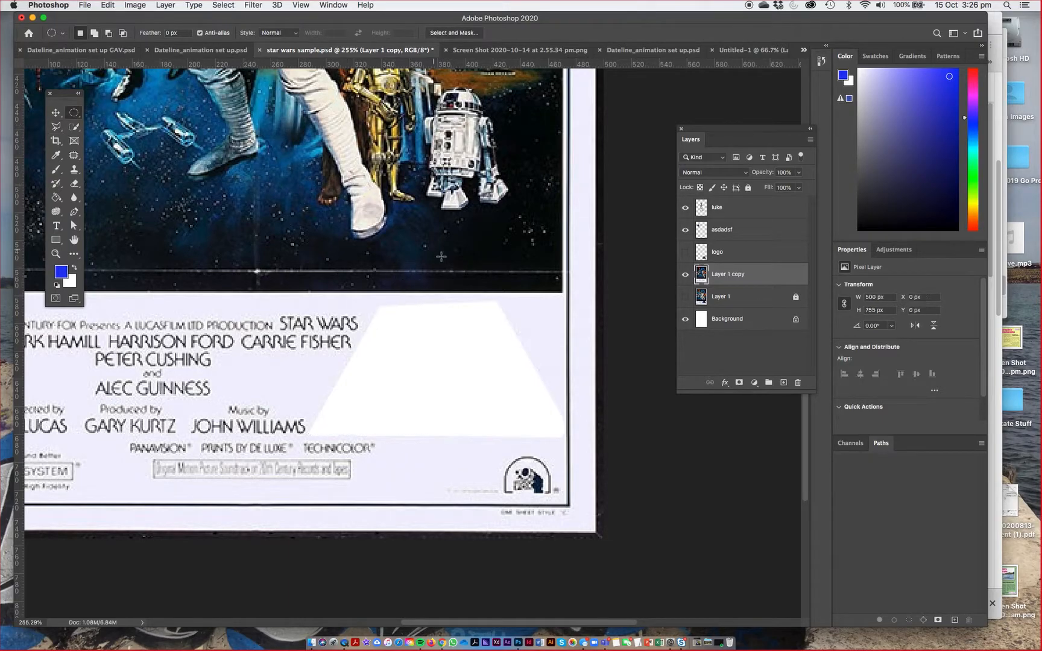
Show the logo layer and toggle the asdadsf and luke layers to check the separated elements, leaving all three visible
key("super+minus")
key("super+minus")
key("super+minus")
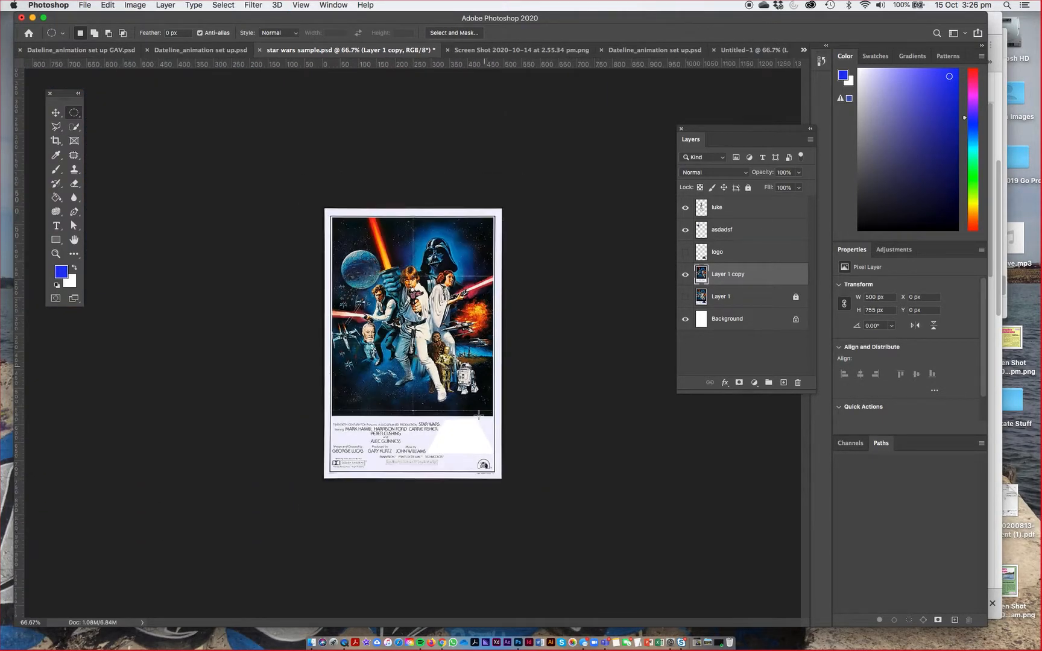
left_click(685, 252)
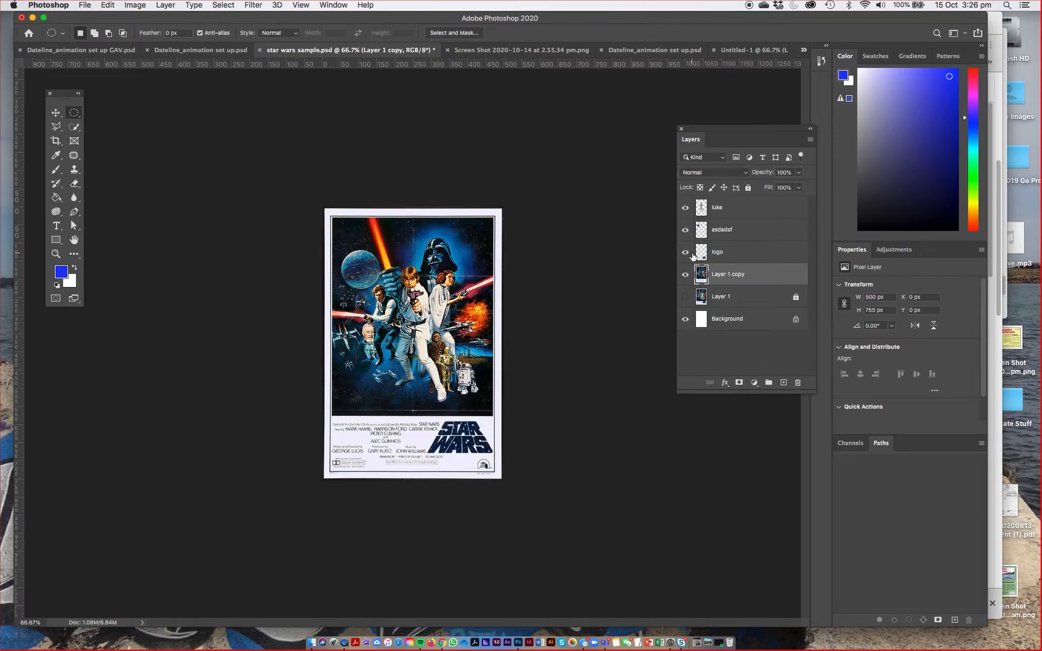
left_click(689, 232)
left_click(689, 231)
left_click(685, 208)
left_click(686, 209)
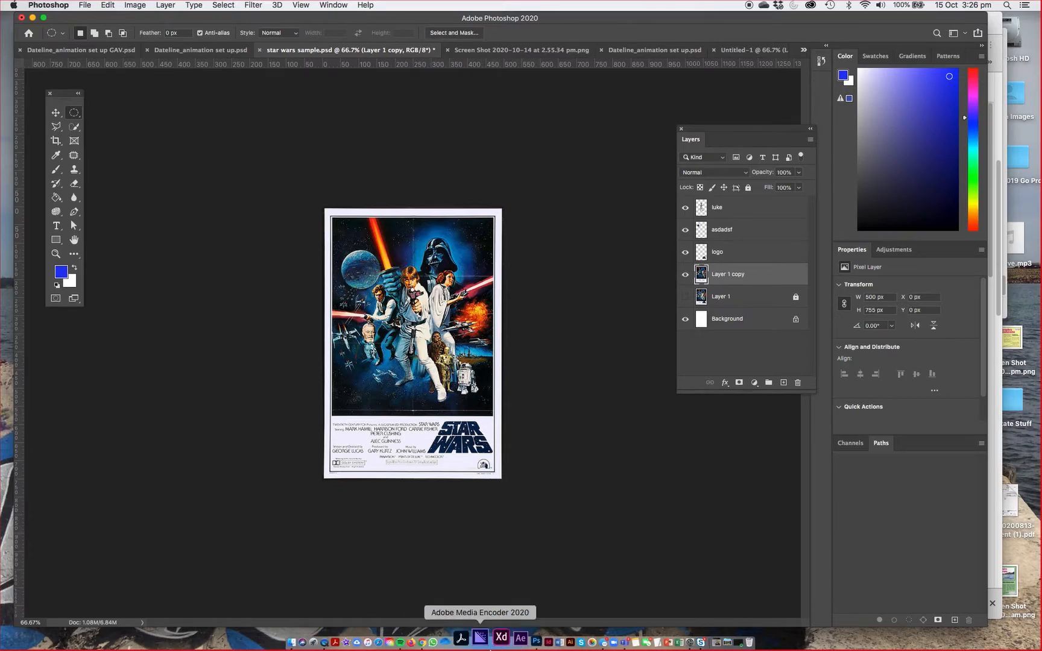
Review the whole layered Star Wars poster and switch to Chrome with the Ocean's 8 movie poster image results
key("super+space")
left_click_drag(377, 299, 448, 330)
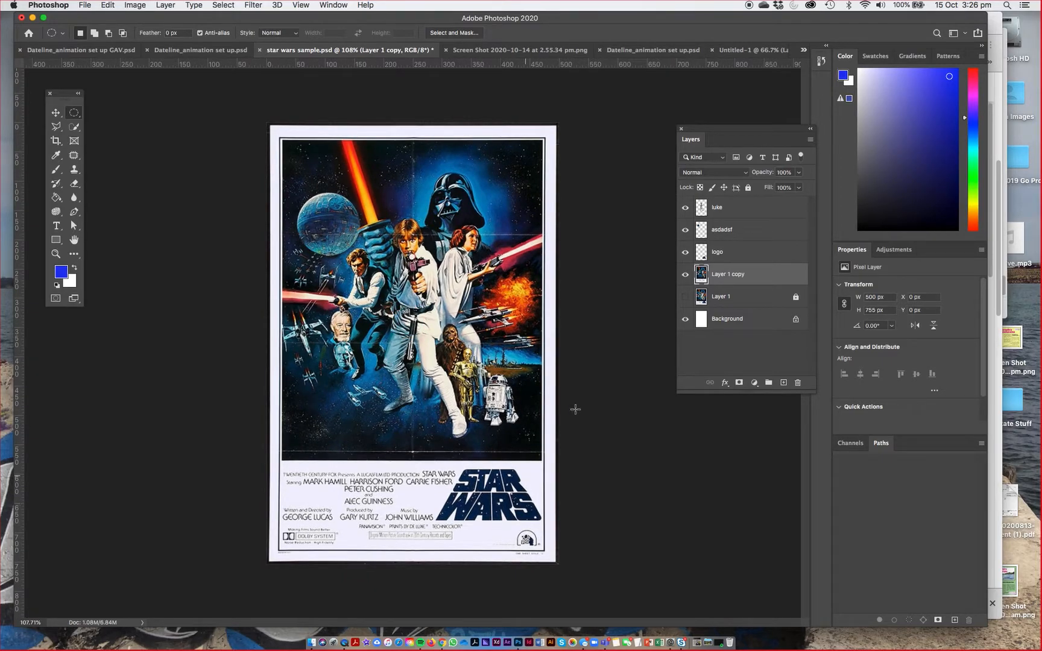
left_click(442, 641)
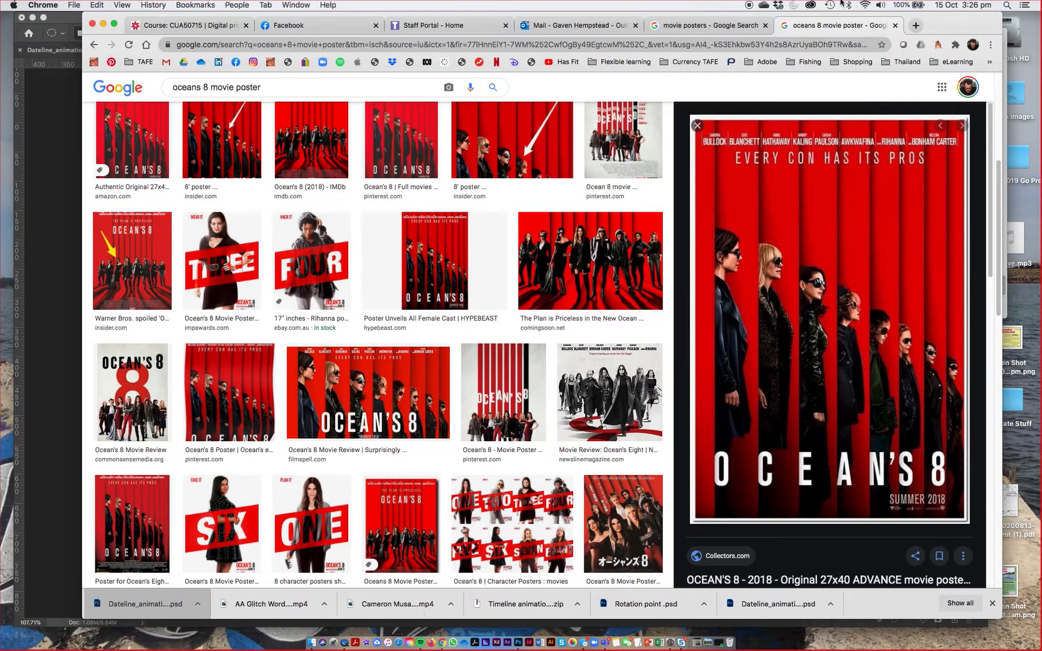